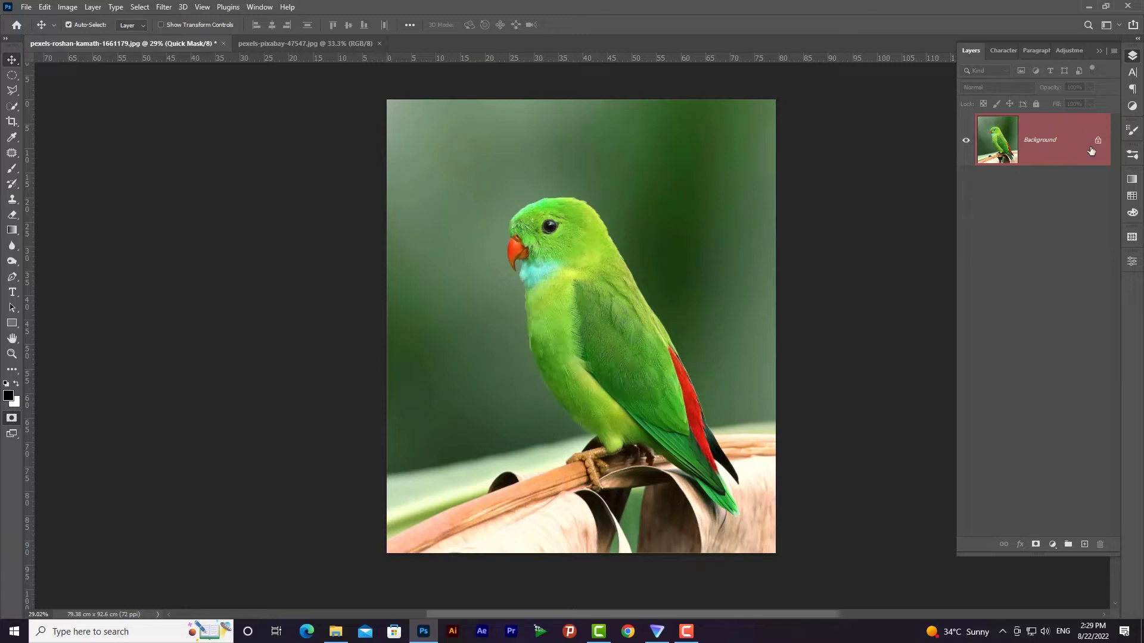
- Exit Quick Mask mode and select the whole parrot with the Object Selection tool
key("q")
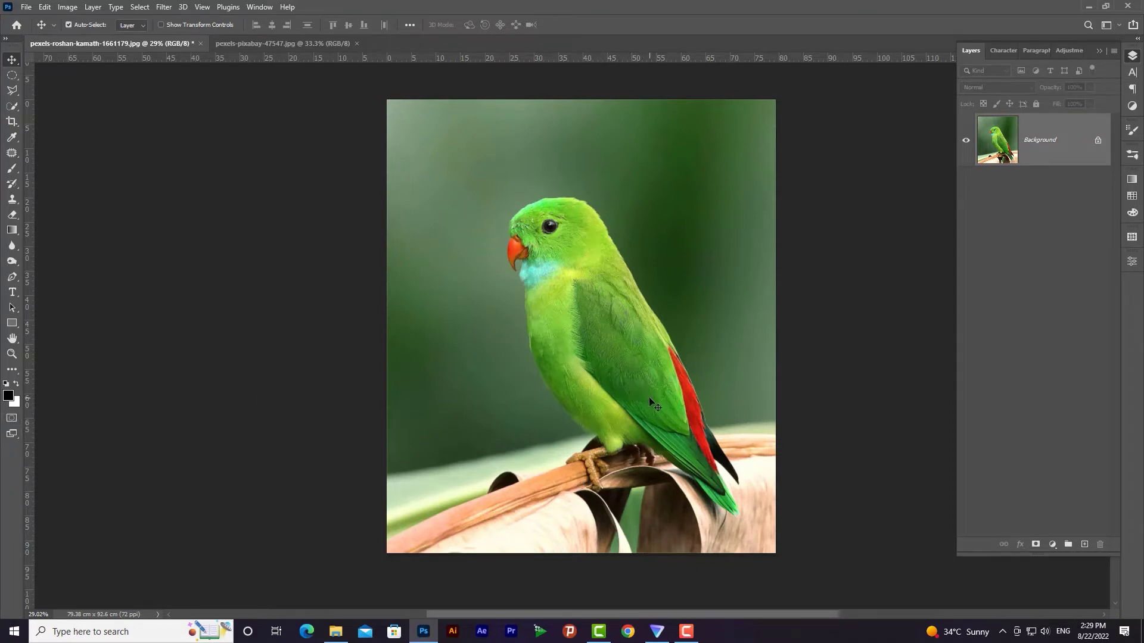
left_click(12, 106)
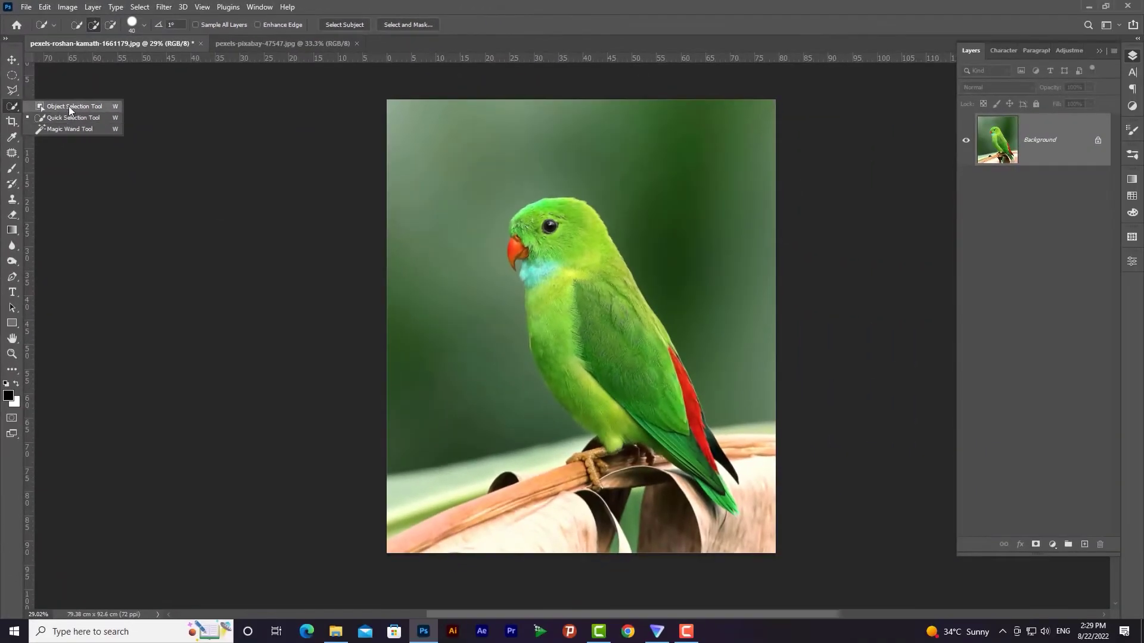
left_click(70, 107)
left_click_drag(495, 176, 753, 520)
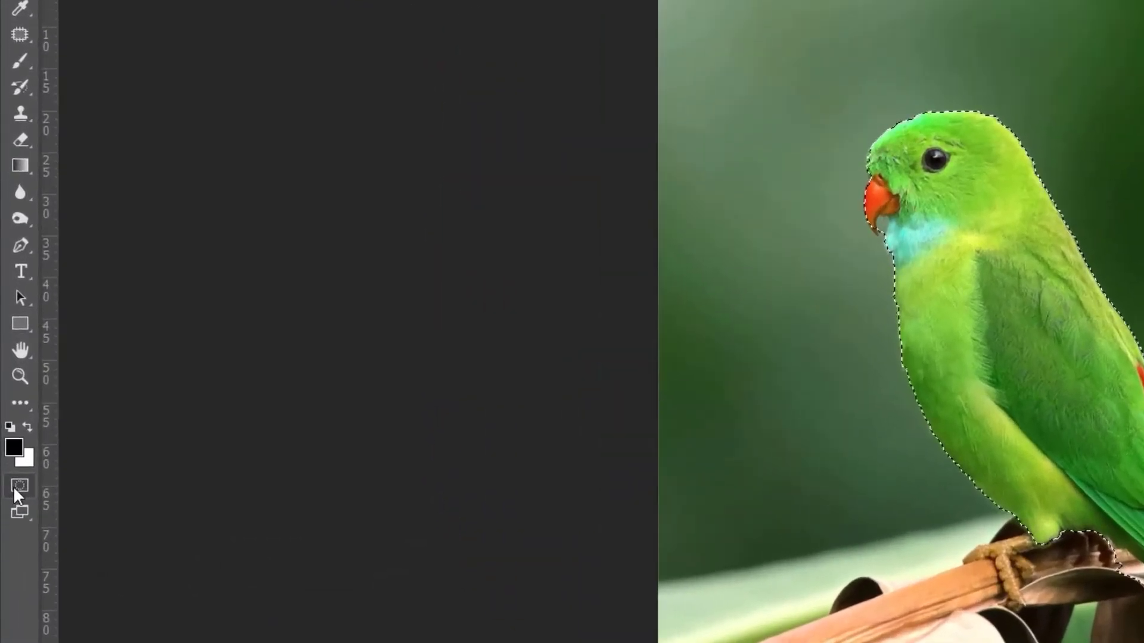
- Set the Quick Mask overlay to blue 0160b8 at 80% opacity and show it over the area outside the parrot selection
left_click(18, 482)
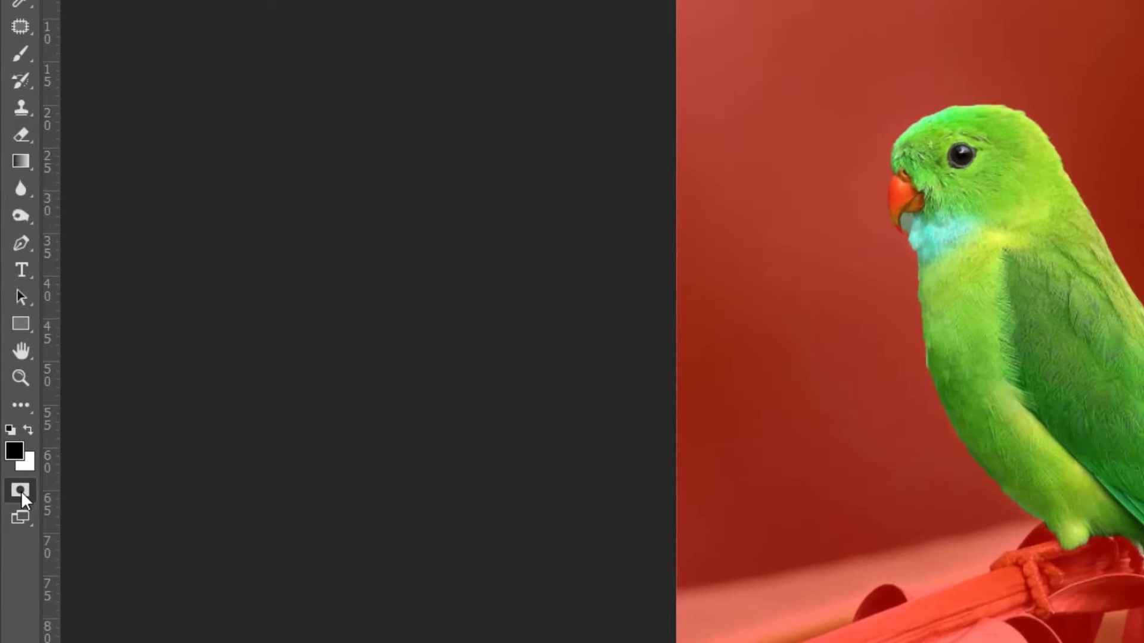
double_click(20, 491)
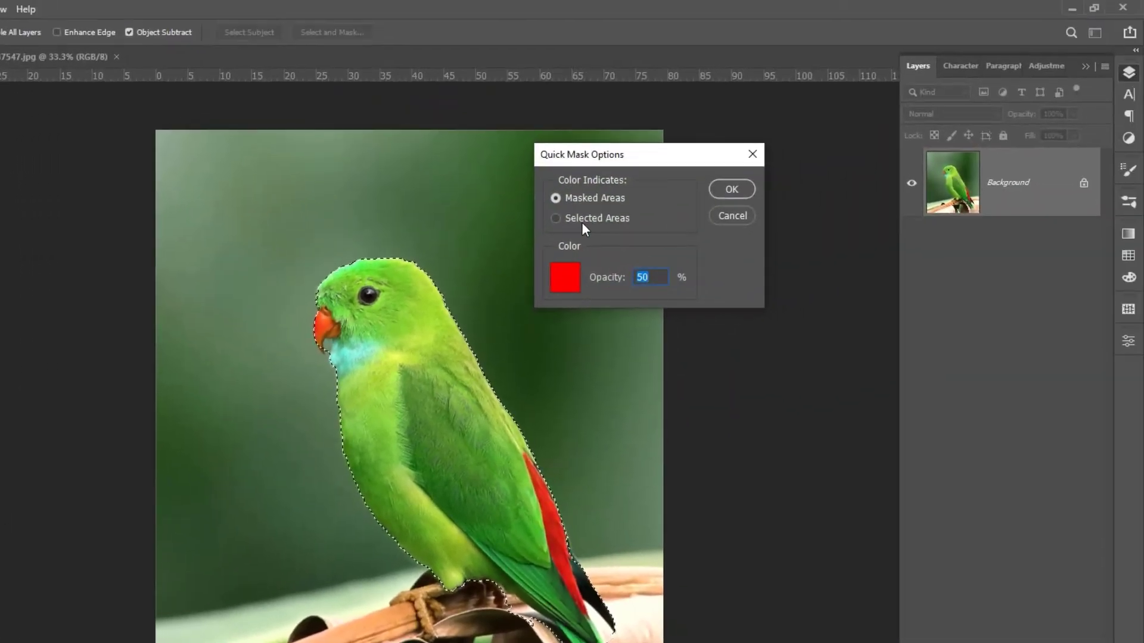
left_click(557, 287)
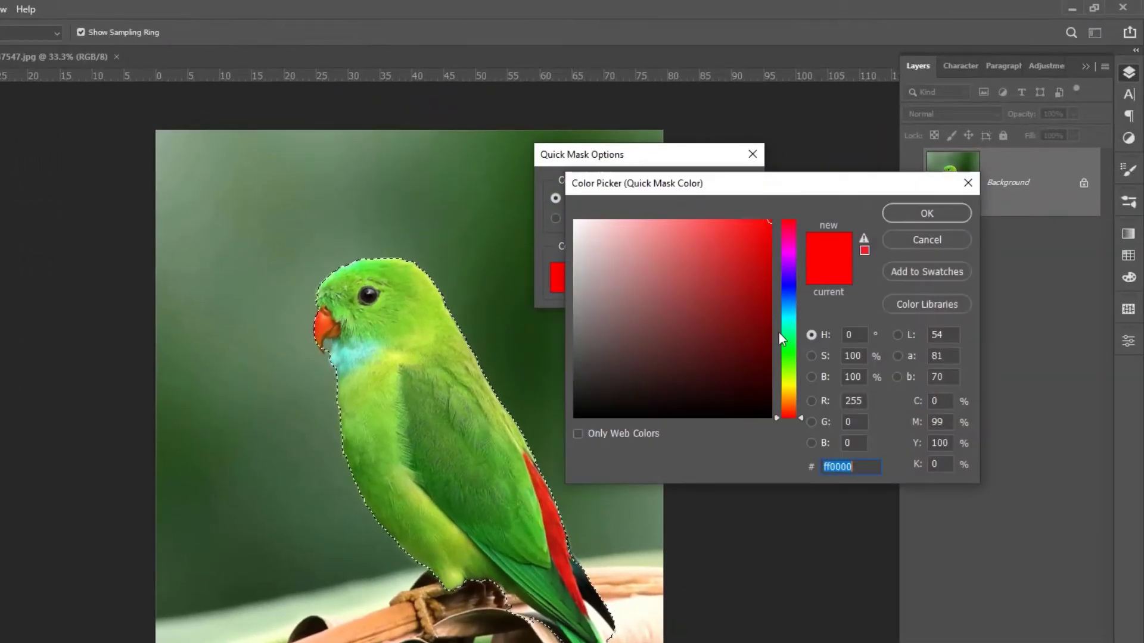
left_click(791, 303)
left_click(770, 270)
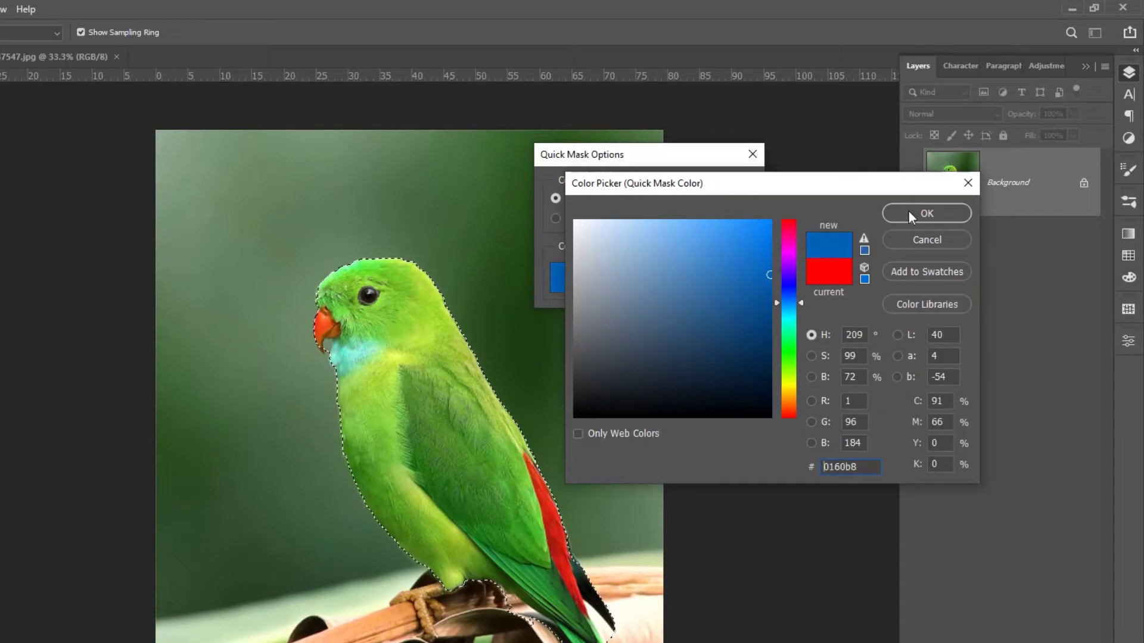
left_click(926, 213)
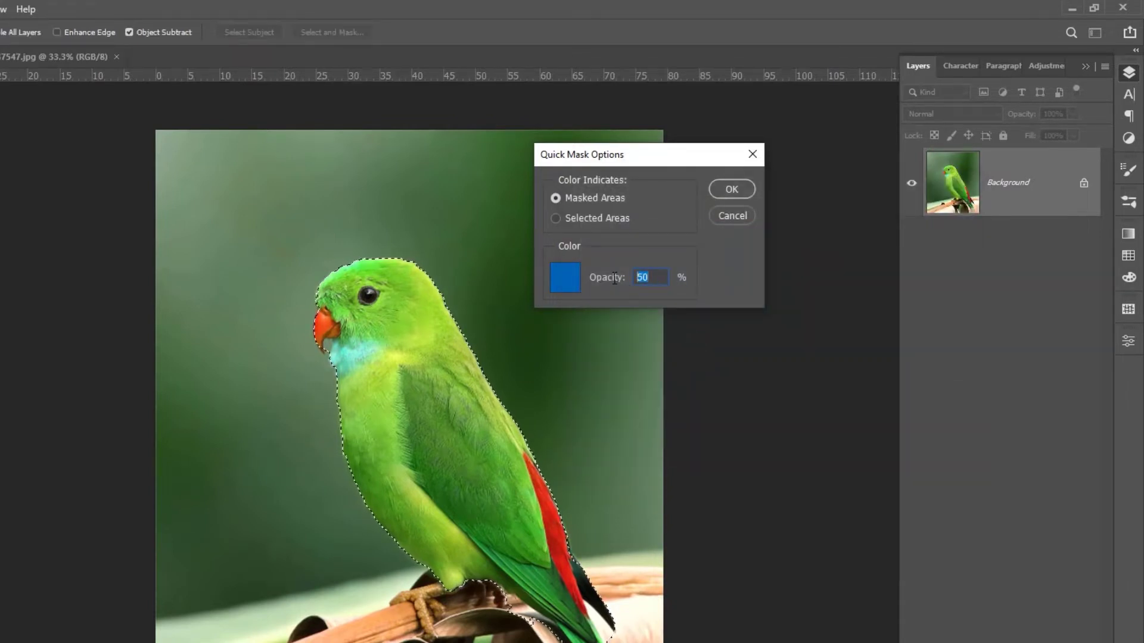
type("80")
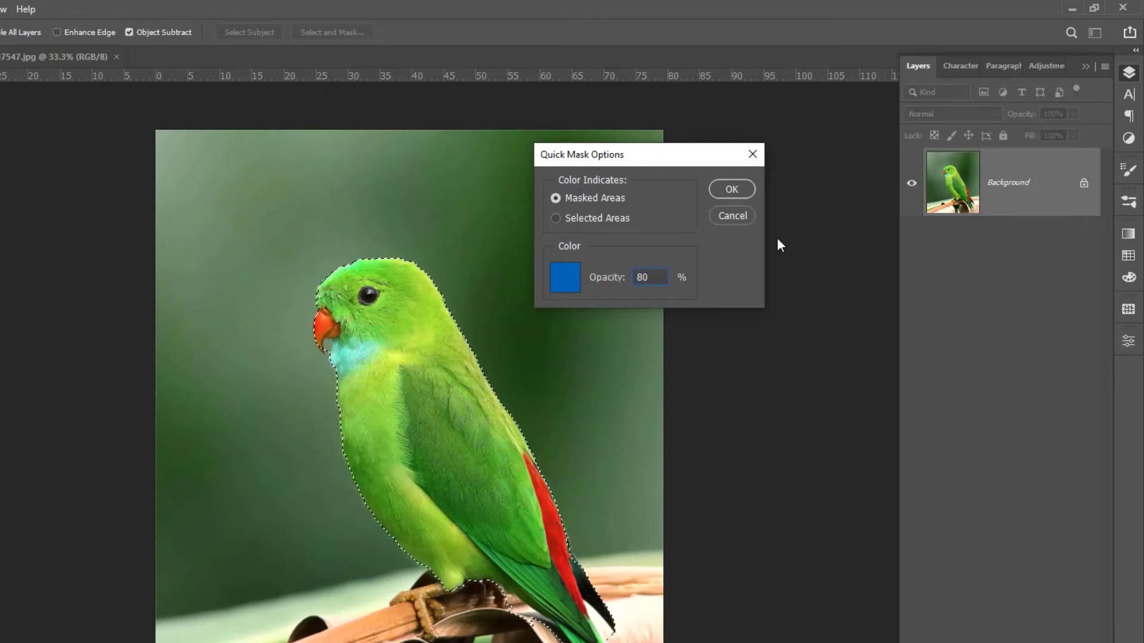
left_click(732, 189)
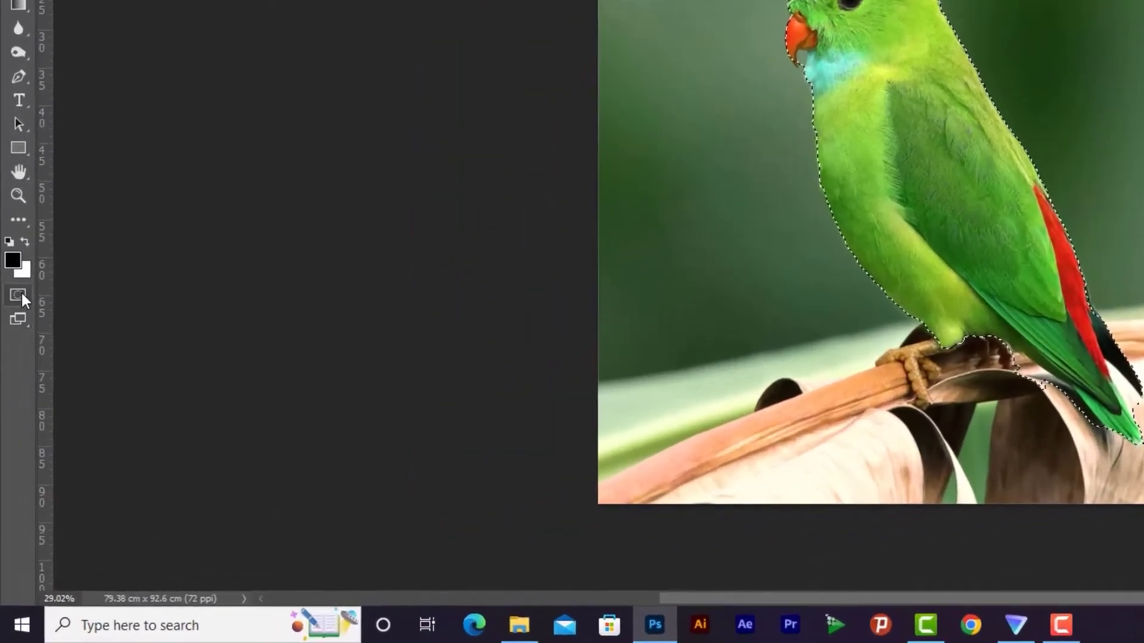
left_click(17, 285)
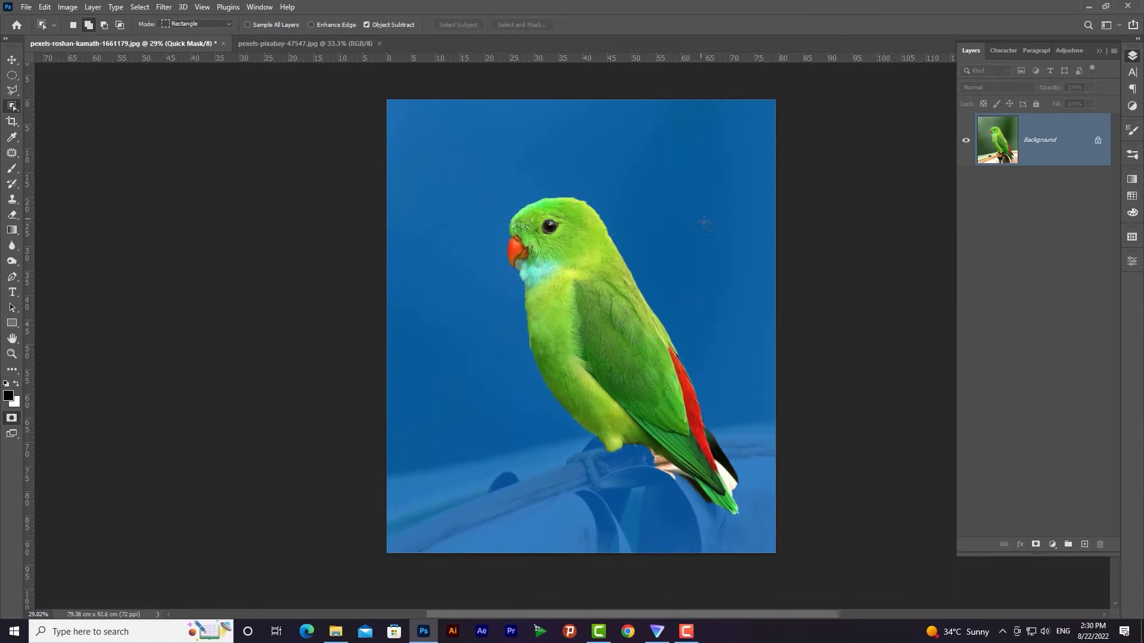
- Change the Quick Mask overlay colour to red and re-enter Quick Mask mode
double_click(11, 419)
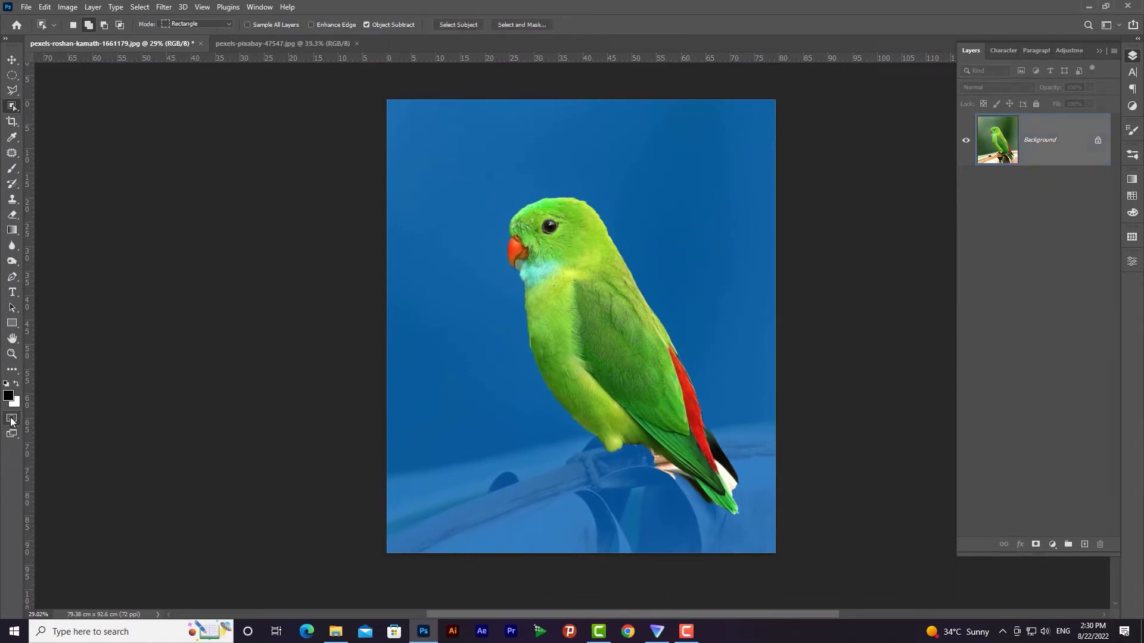
left_click(696, 213)
left_click_drag(873, 204, 873, 160)
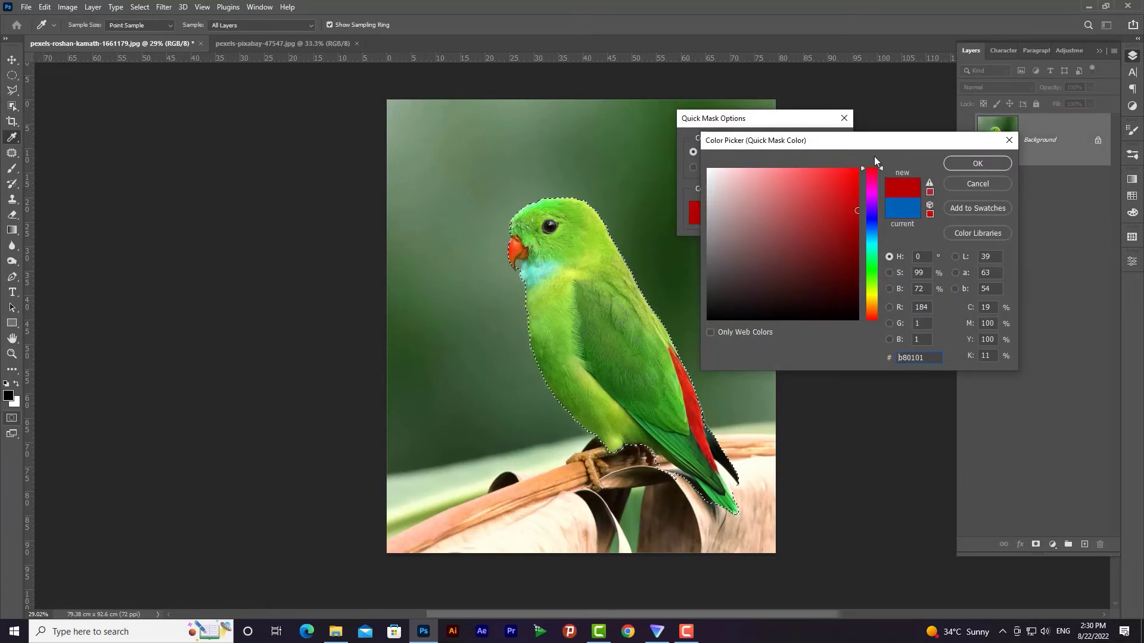
left_click(966, 163)
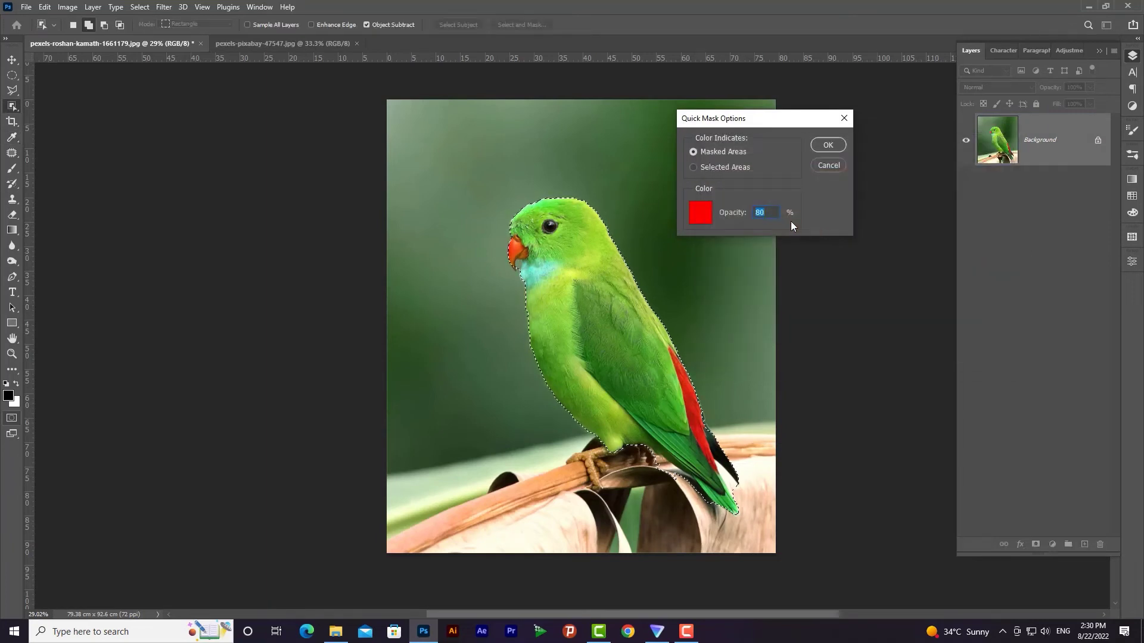
key("Return")
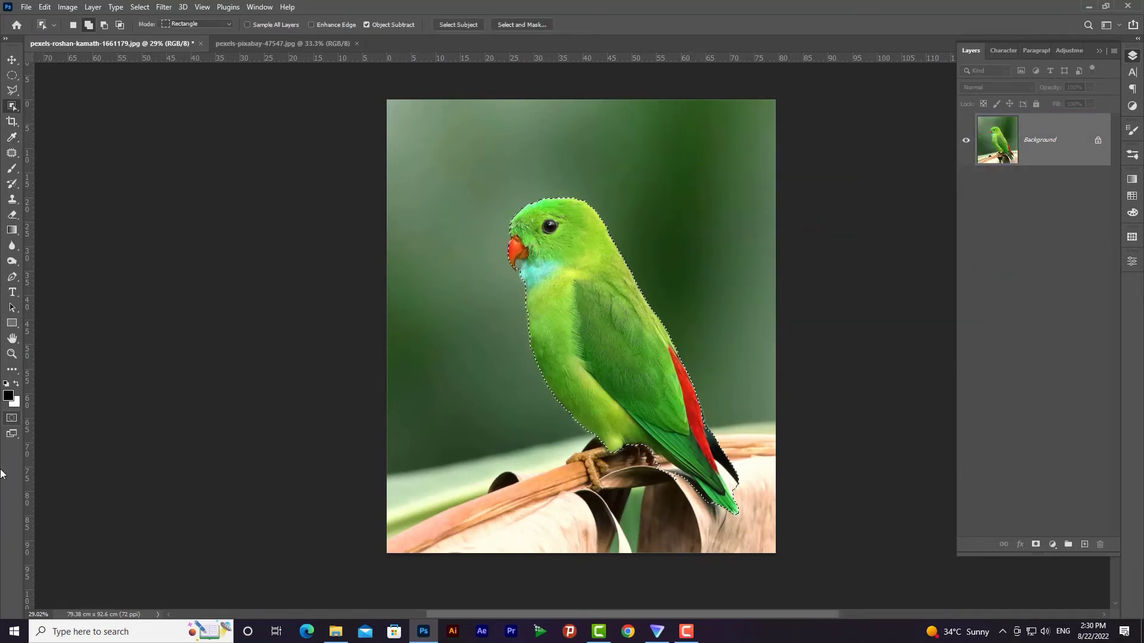
left_click(11, 418)
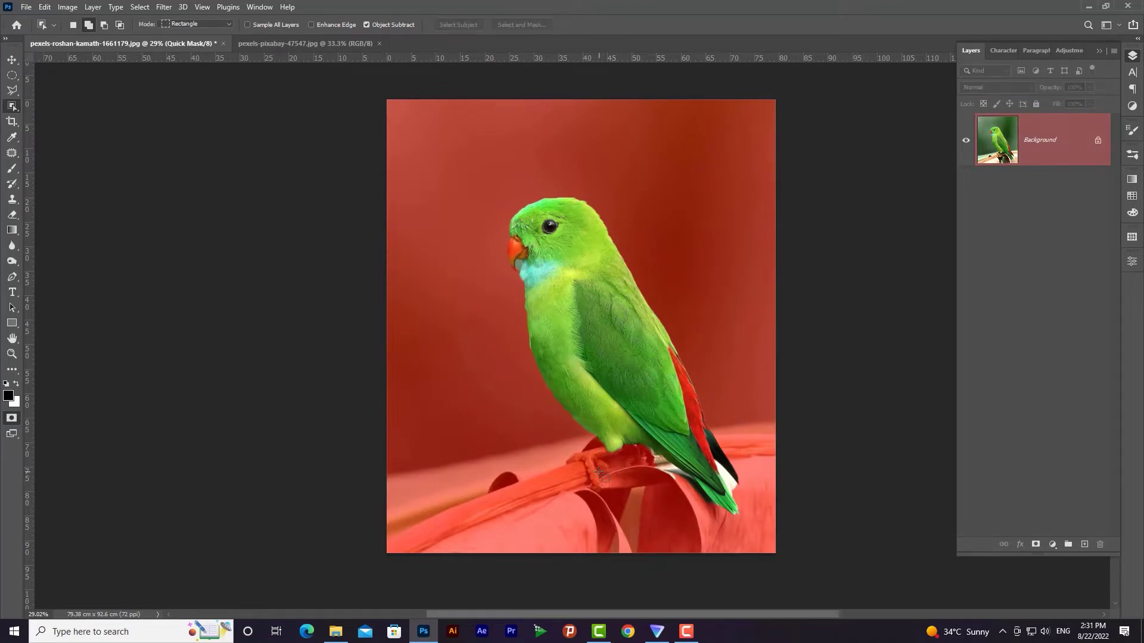
- Compare the parrot's selection outline with its Quick Mask overlay up close, from the feet up to the head
left_click(12, 420)
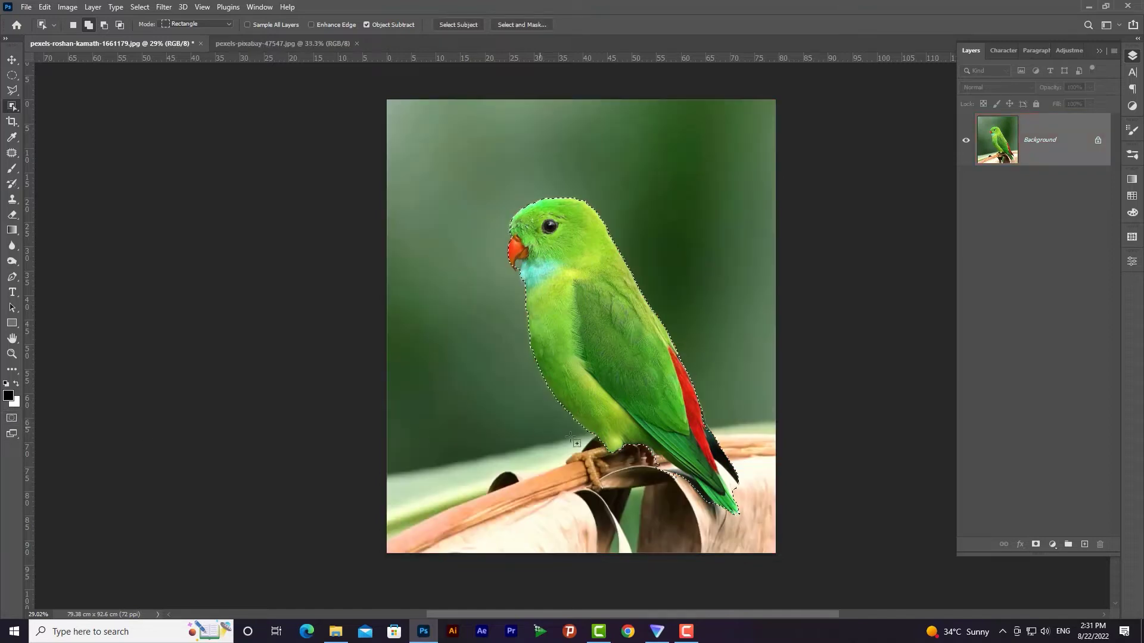
key("z")
left_click_drag(625, 443, 662, 444)
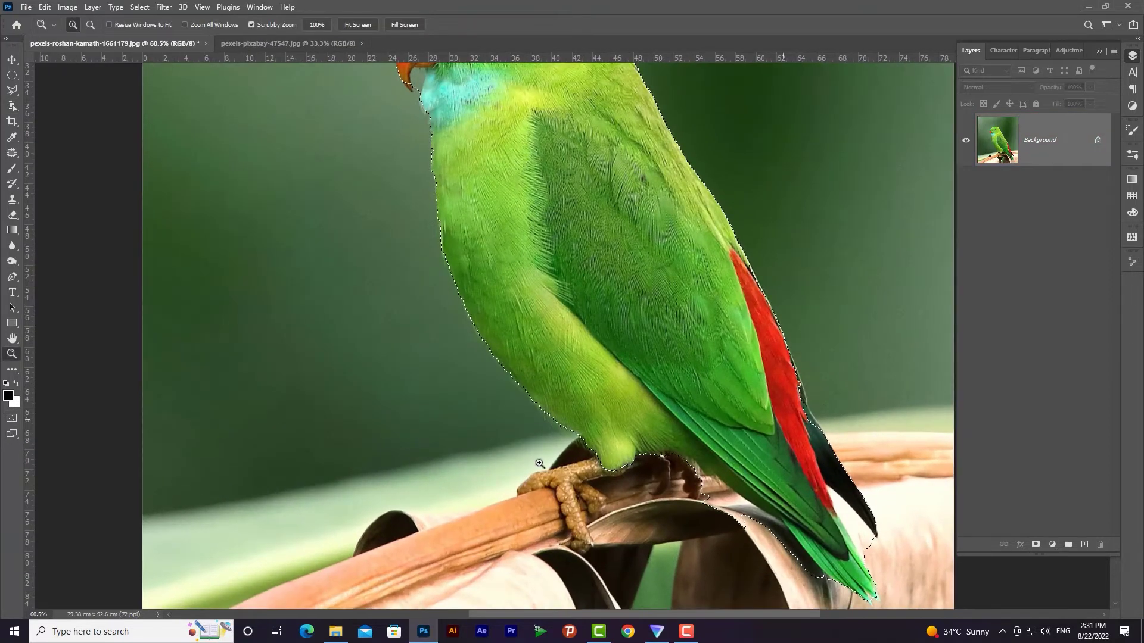
left_click(11, 420)
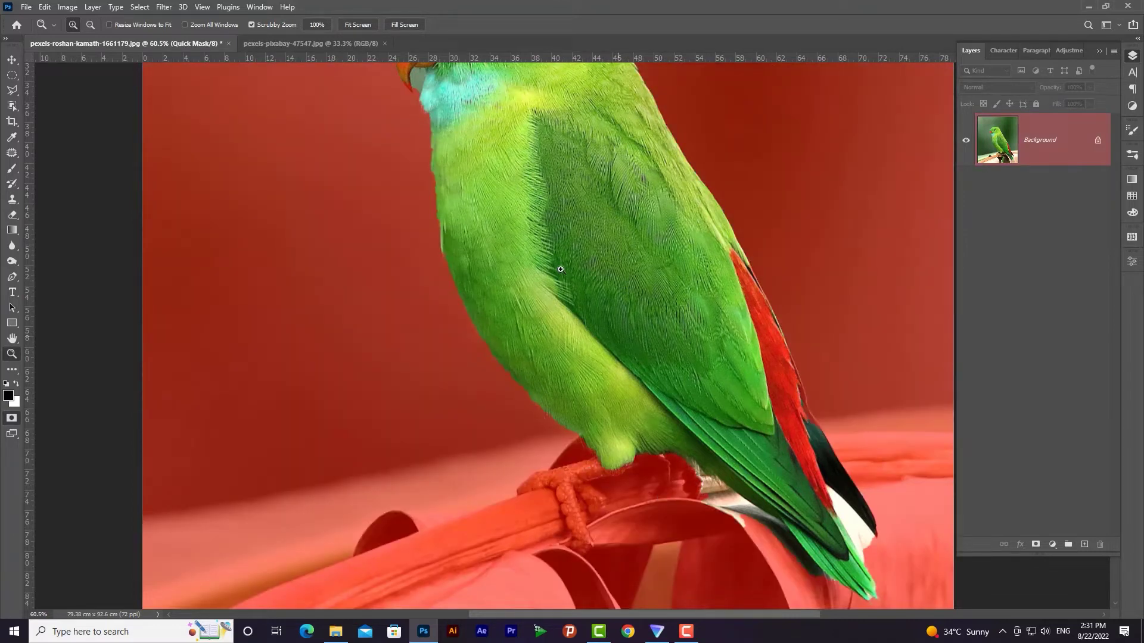
left_click_drag(671, 428, 511, 274)
scroll(511, 273, "up", 3)
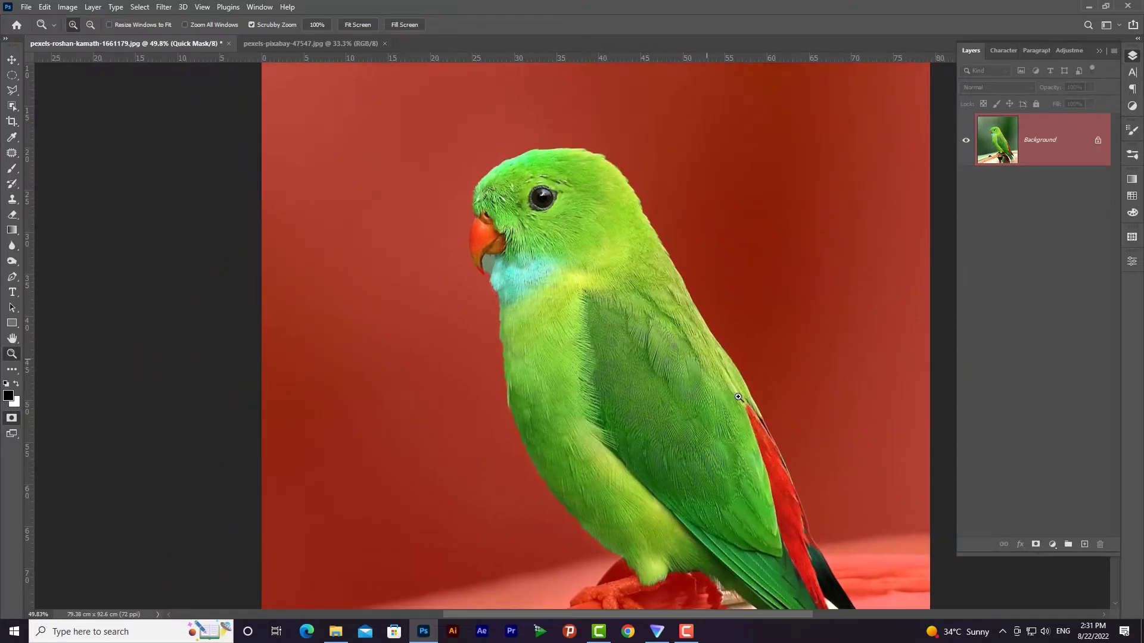
left_click_drag(726, 511, 694, 329)
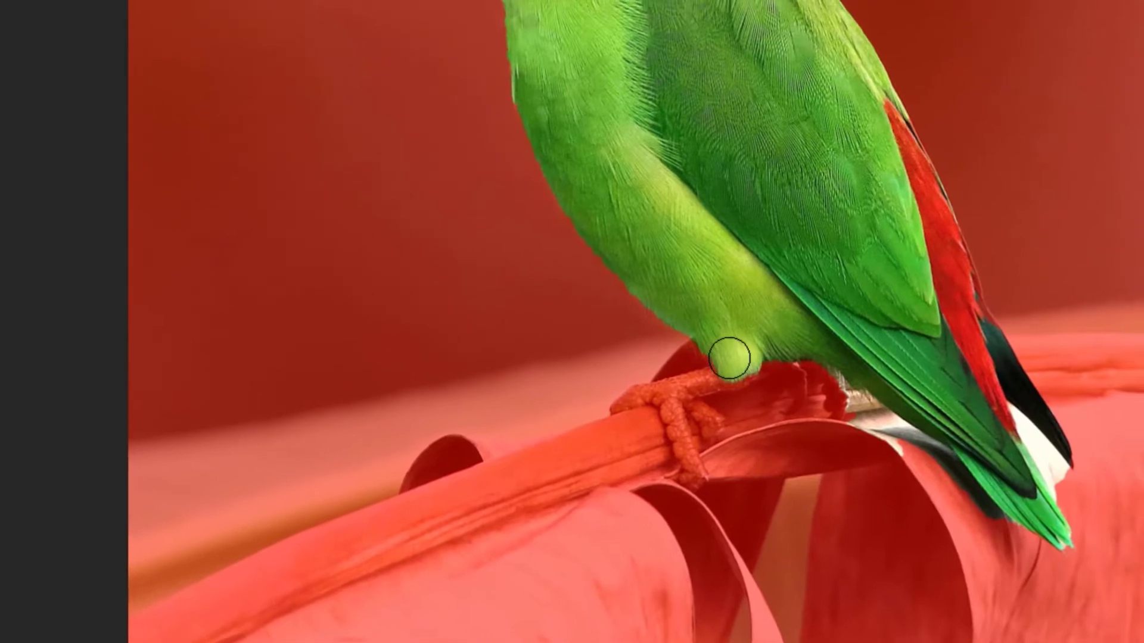
- Paint black on the mask over the parrot's upper leg and check how the selection outline responds
mouse_move(717, 379)
left_mouse_down()
mouse_move(743, 352)
mouse_move(742, 324)
mouse_move(729, 375)
left_mouse_up()
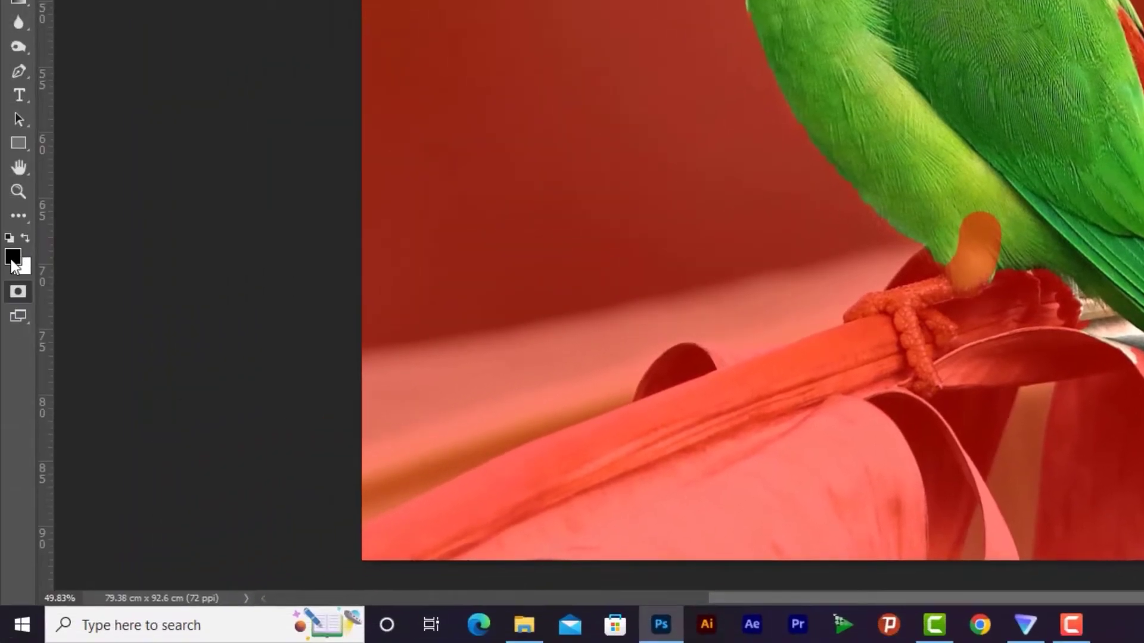
left_click(18, 292)
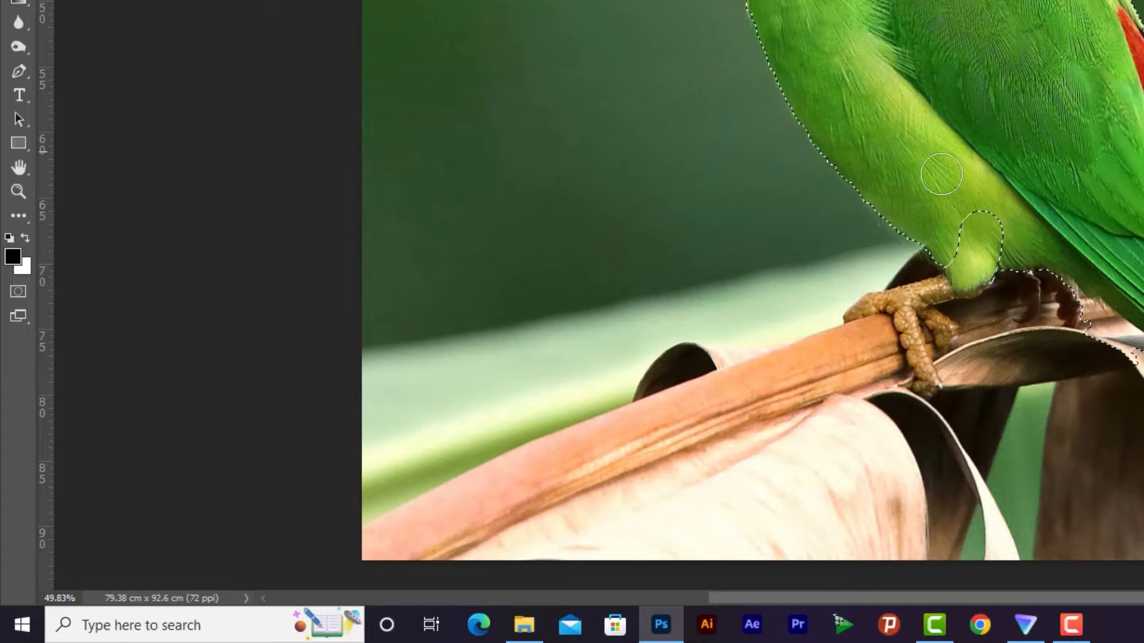
left_click(17, 292)
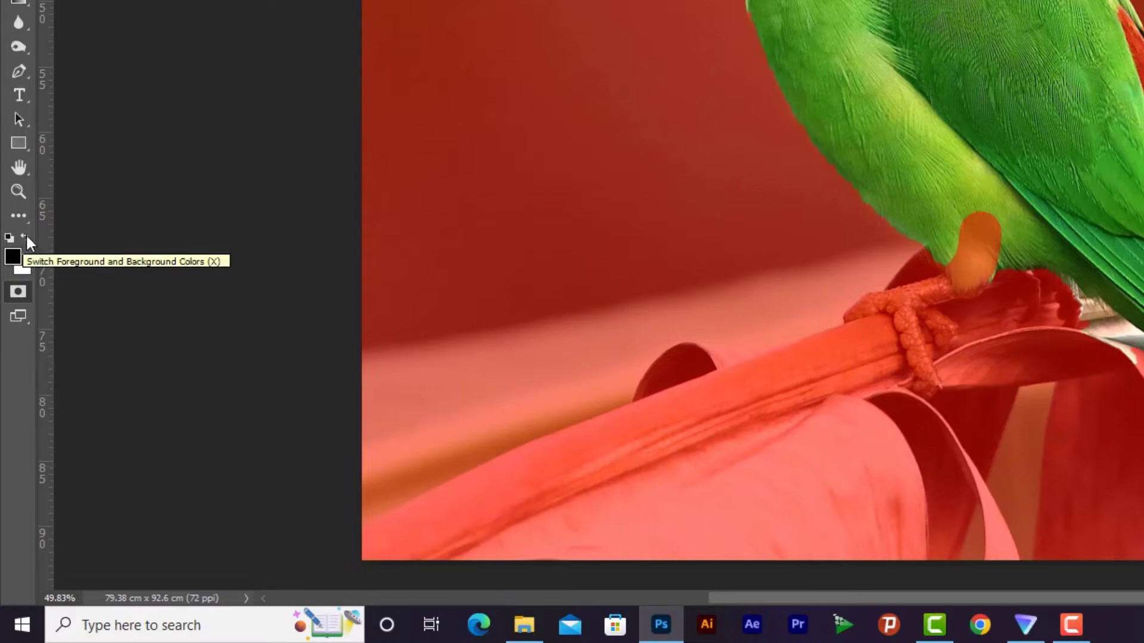
- Switch the foreground colour to white and paint over the masked upper leg to bring it back into the selection
key("x")
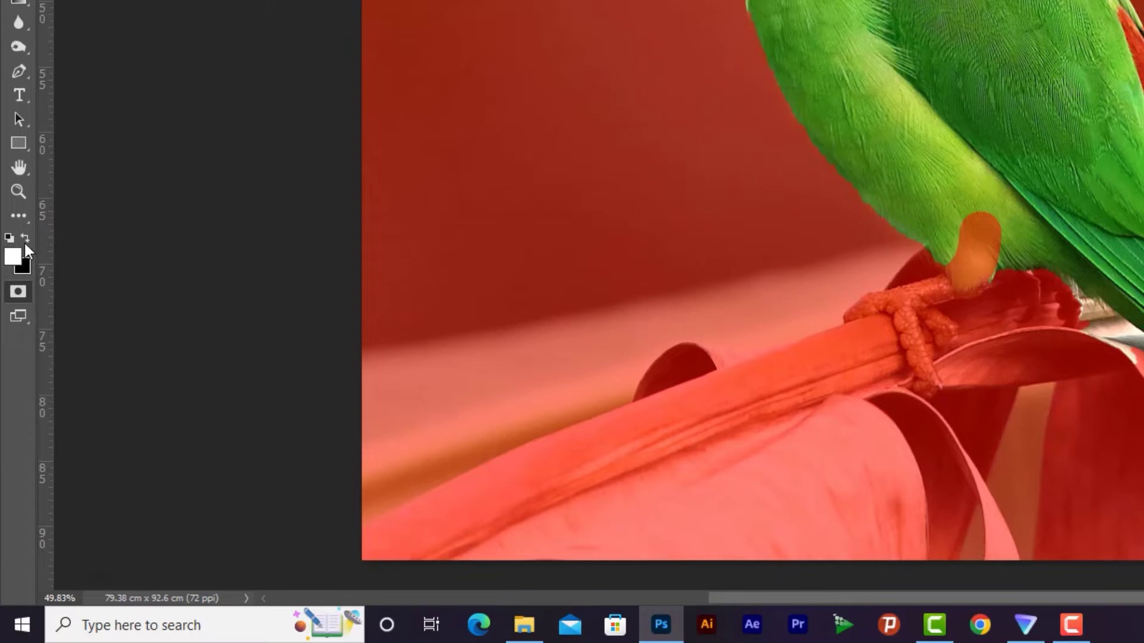
left_click(17, 259)
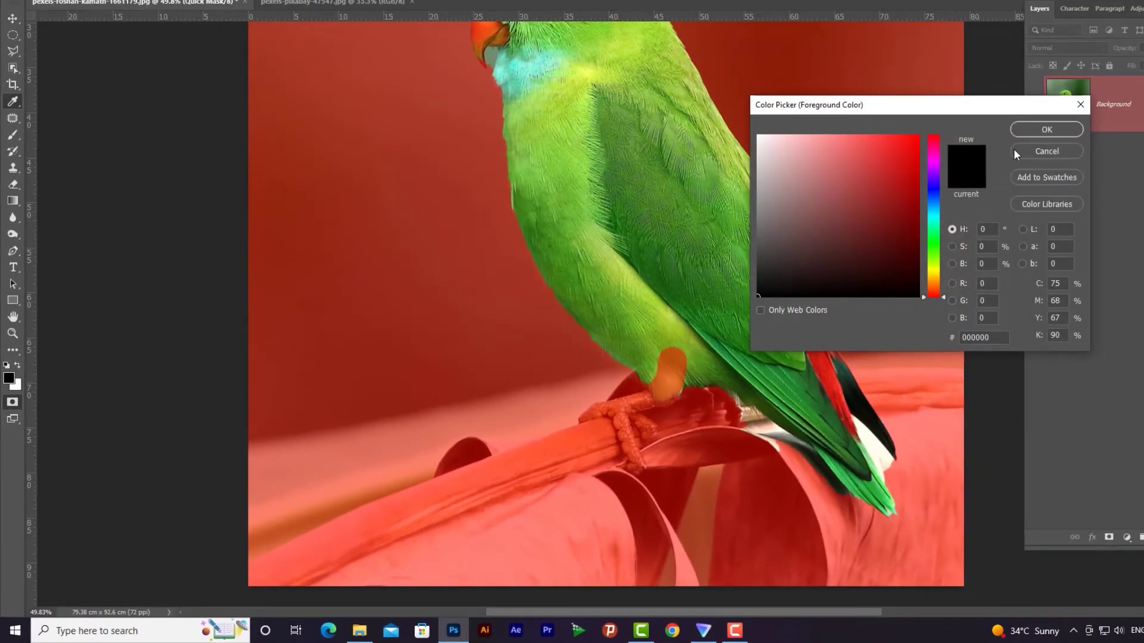
left_click(1014, 151)
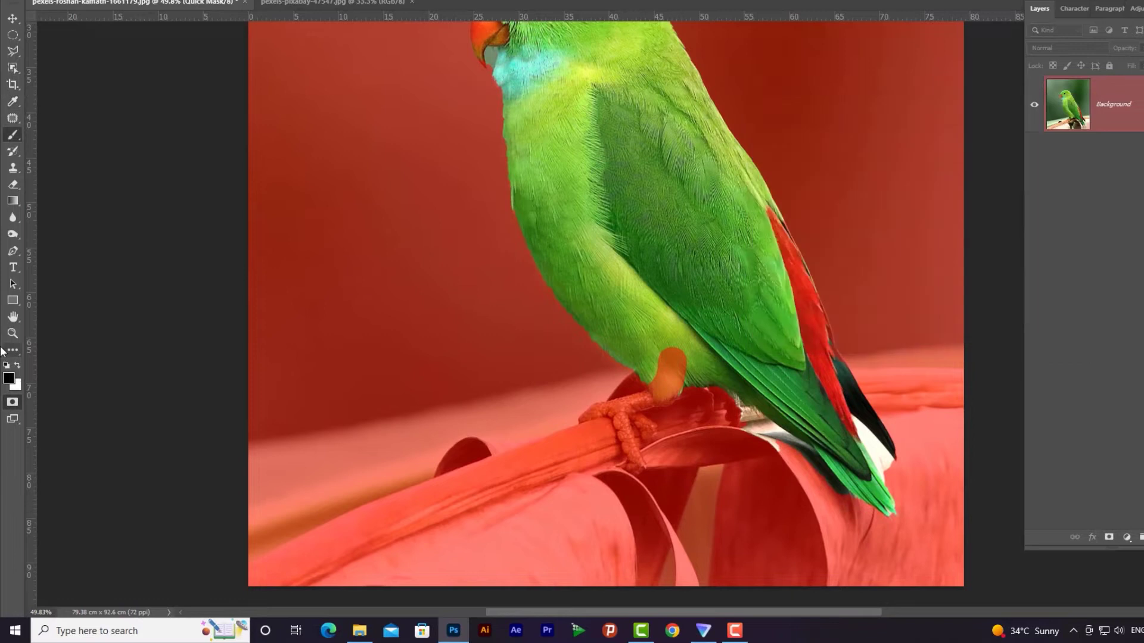
key("x")
left_click_drag(657, 360, 666, 345)
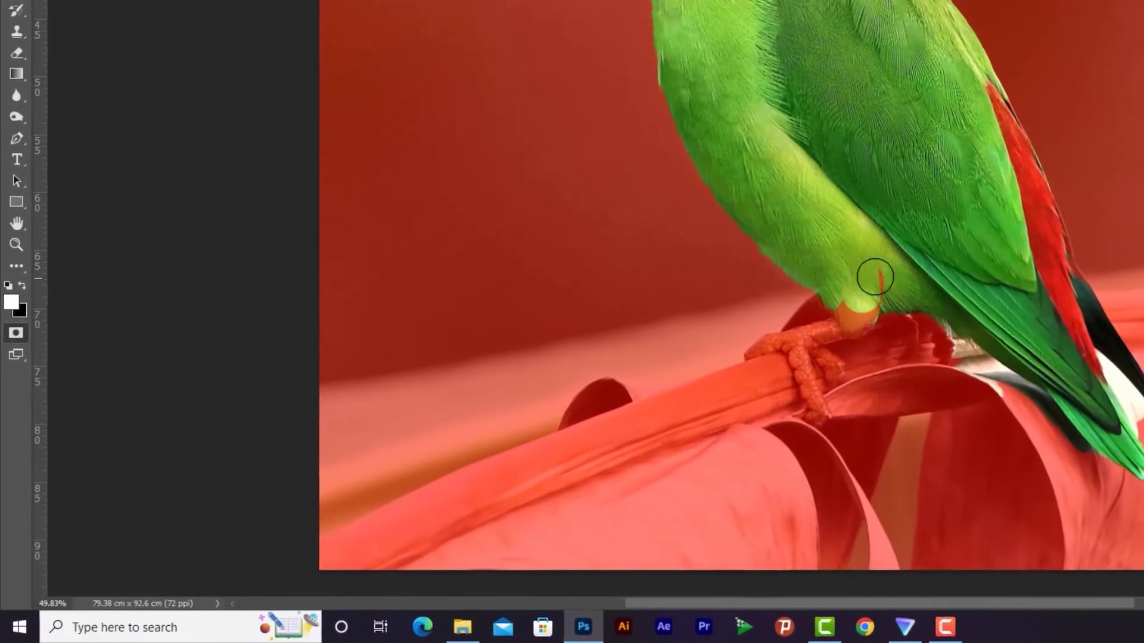
left_click_drag(875, 277, 850, 324)
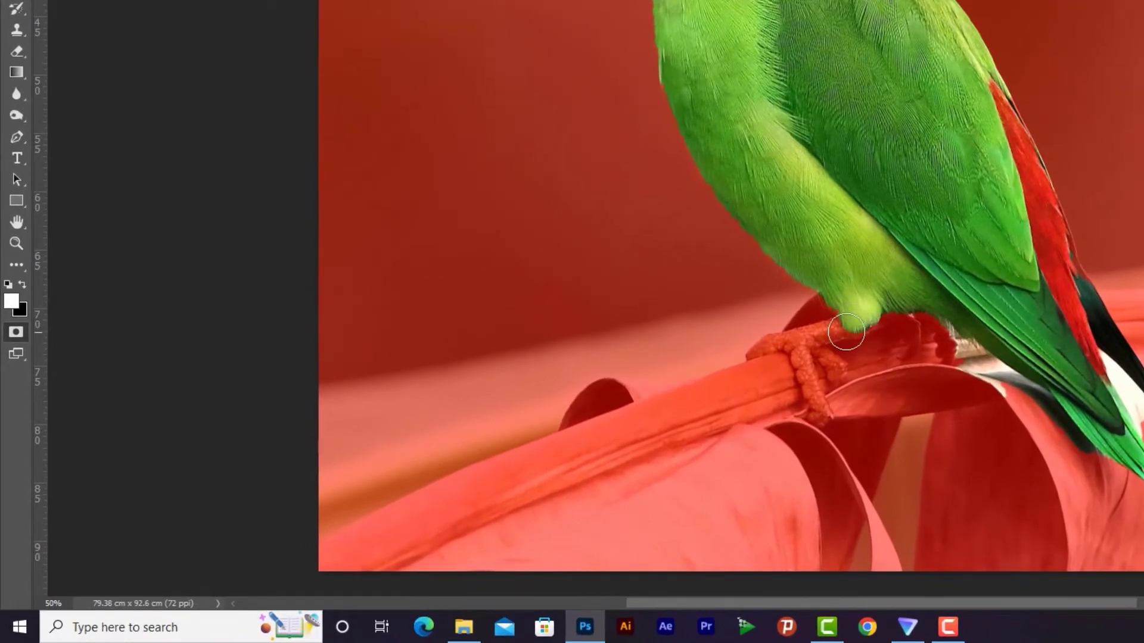
- Paint the parrot's front foot and toes into the selection with a smaller white brush, and check the outline outside Quick Mask mode
key("ctrl+plus")
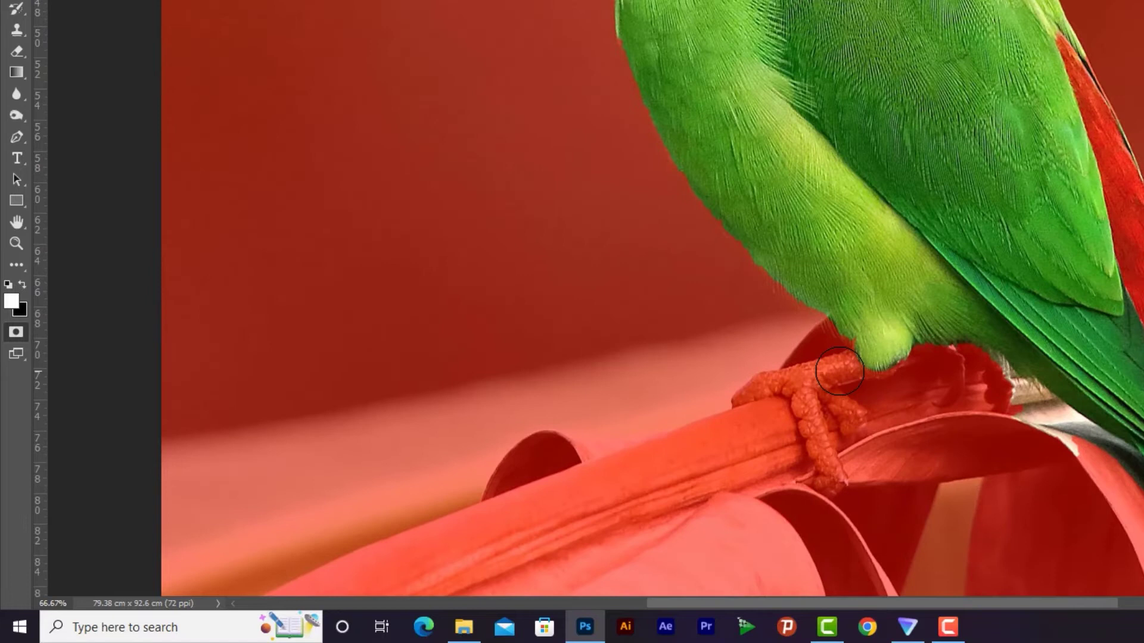
key("bracketleft")
key("bracketleft")
key("bracketleft")
key("bracketleft")
mouse_move(842, 370)
left_mouse_down()
mouse_move(858, 362)
mouse_move(738, 396)
mouse_move(804, 387)
mouse_move(827, 482)
mouse_move(826, 405)
mouse_move(850, 426)
mouse_move(843, 388)
mouse_move(884, 376)
mouse_move(892, 421)
mouse_move(909, 396)
mouse_move(868, 400)
mouse_move(846, 338)
left_mouse_up()
key("ctrl+space")
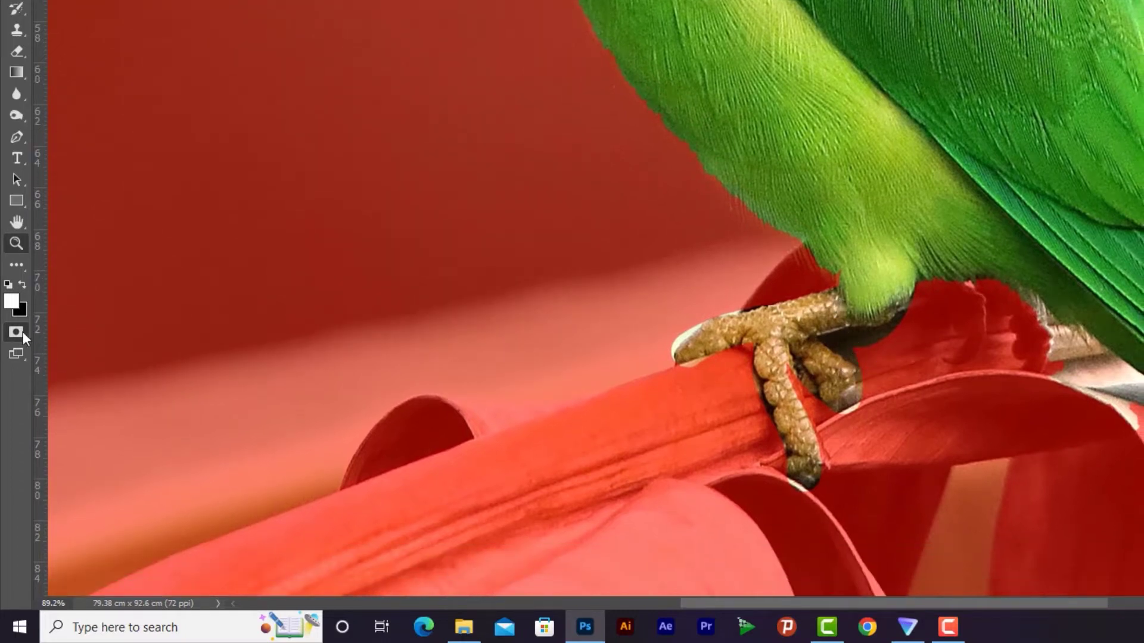
left_click(19, 333)
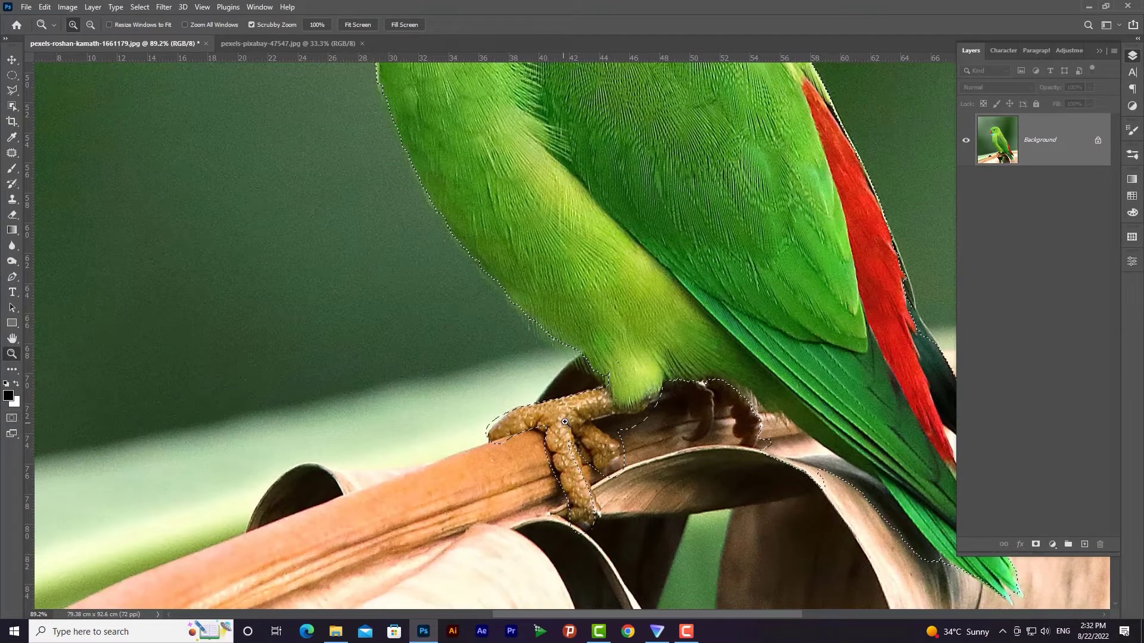
- Return to Quick Mask mode and paint the parrot's rear foot into the selection with the white Brush
left_click(12, 419)
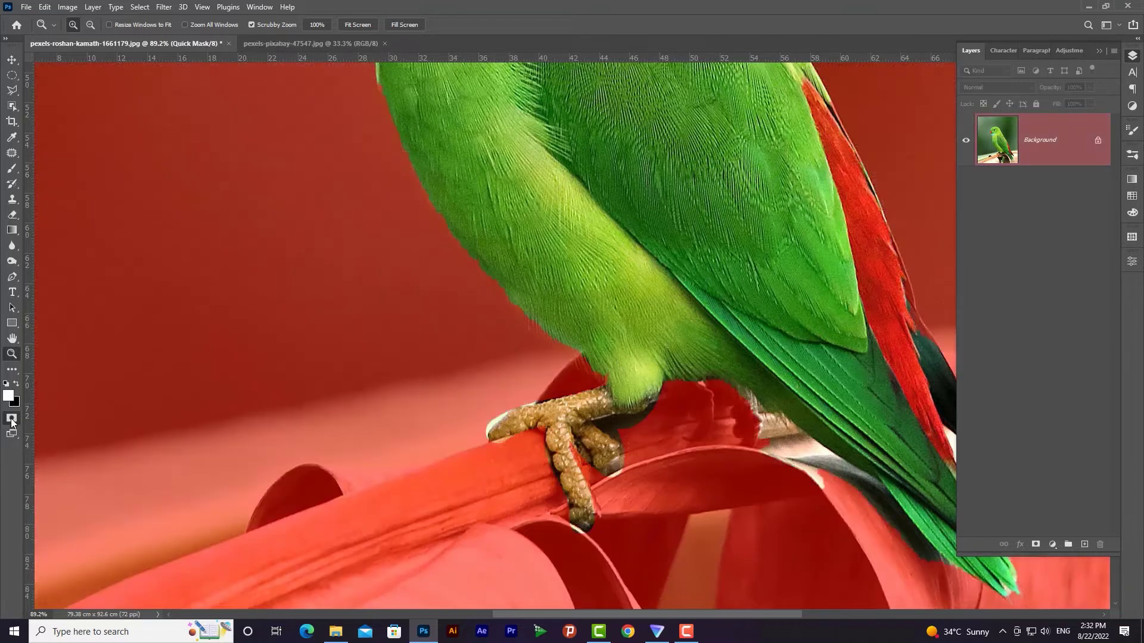
left_click(12, 169)
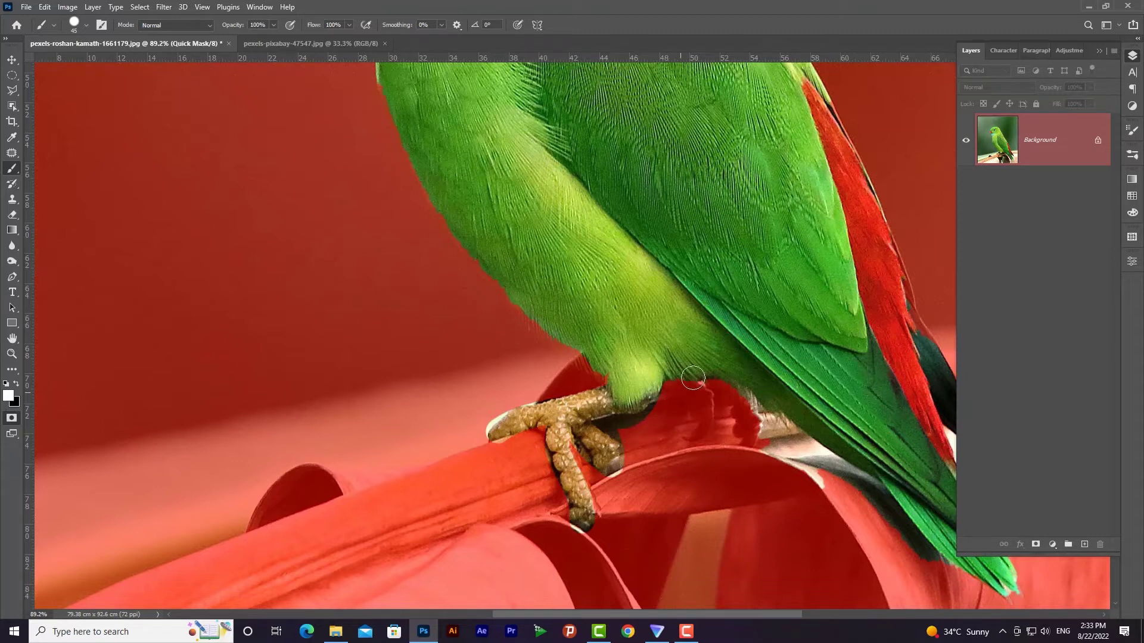
mouse_move(699, 388)
left_mouse_down()
mouse_move(708, 426)
mouse_move(692, 437)
mouse_move(720, 381)
mouse_move(763, 447)
left_mouse_up()
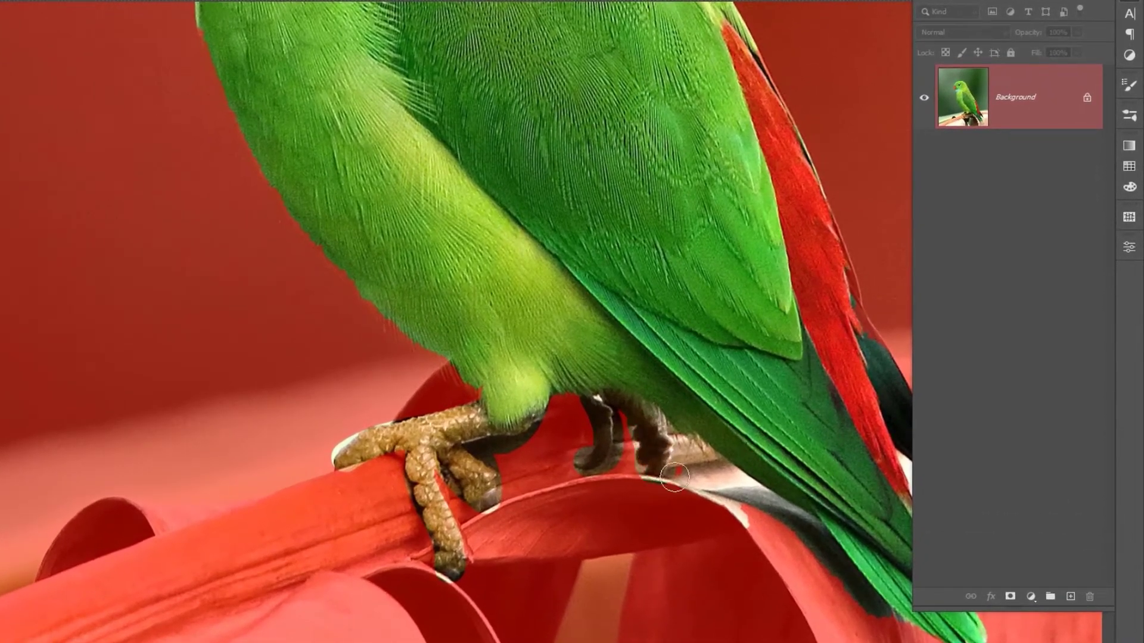
- Paint black with a smaller brush around the parrot's front foot and toes to clean stray areas off the Quick Mask selection
left_click(529, 459)
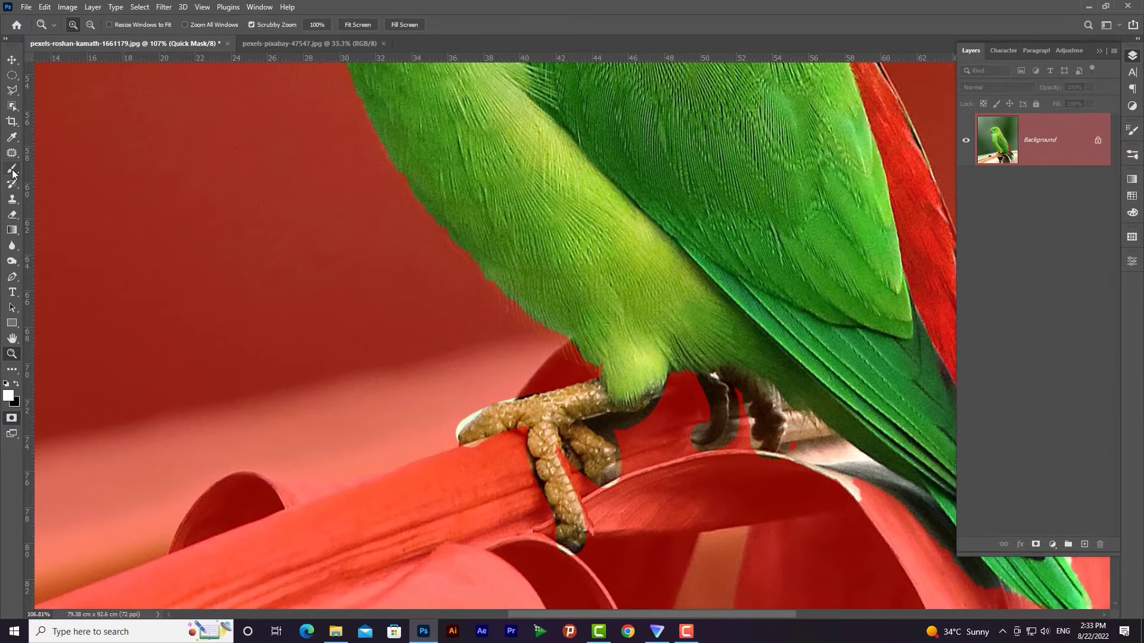
left_click(17, 384)
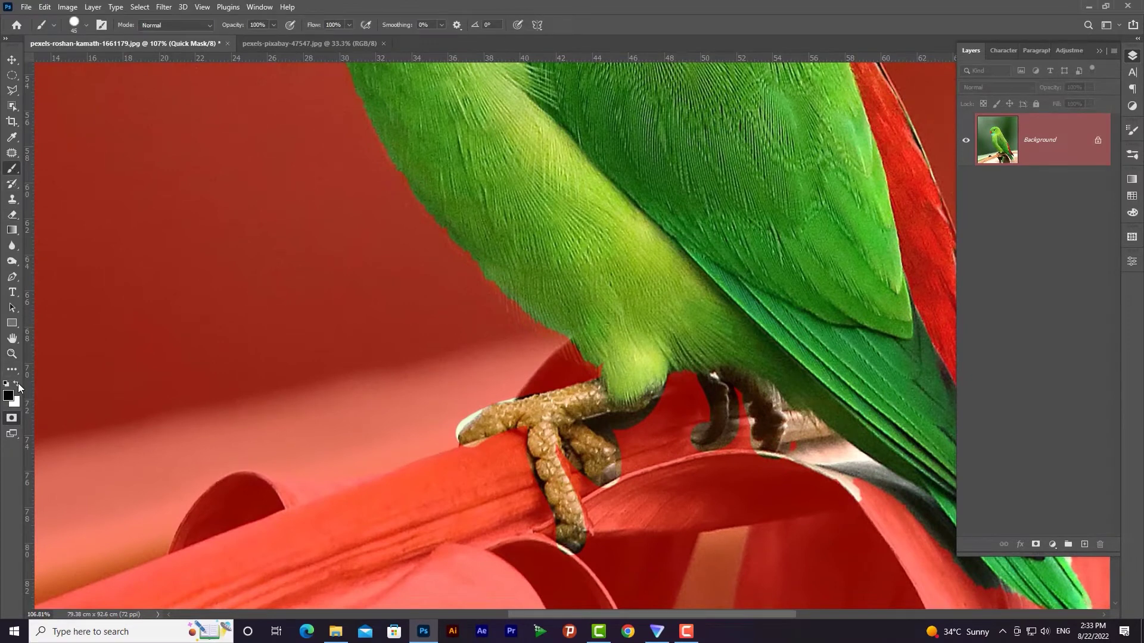
key("bracketleft")
key("bracketleft")
key("bracketleft")
key("bracketleft")
left_click_drag(597, 425, 654, 410)
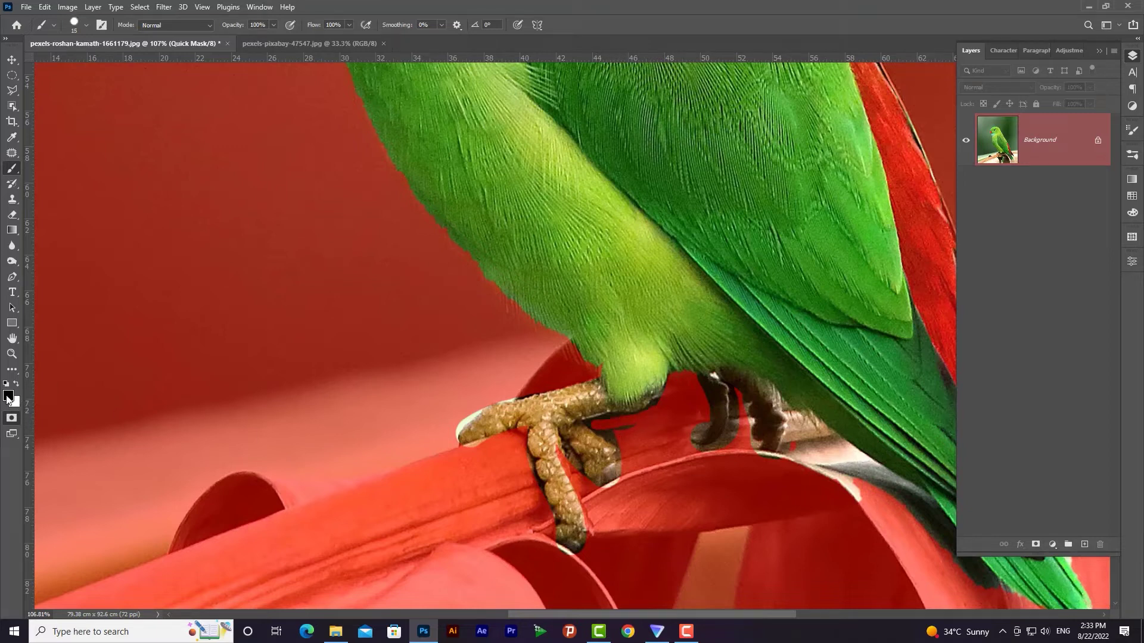
mouse_move(653, 410)
left_mouse_down()
mouse_move(593, 424)
mouse_move(622, 427)
mouse_move(604, 430)
mouse_move(613, 438)
left_mouse_up()
left_click_drag(617, 480, 584, 484)
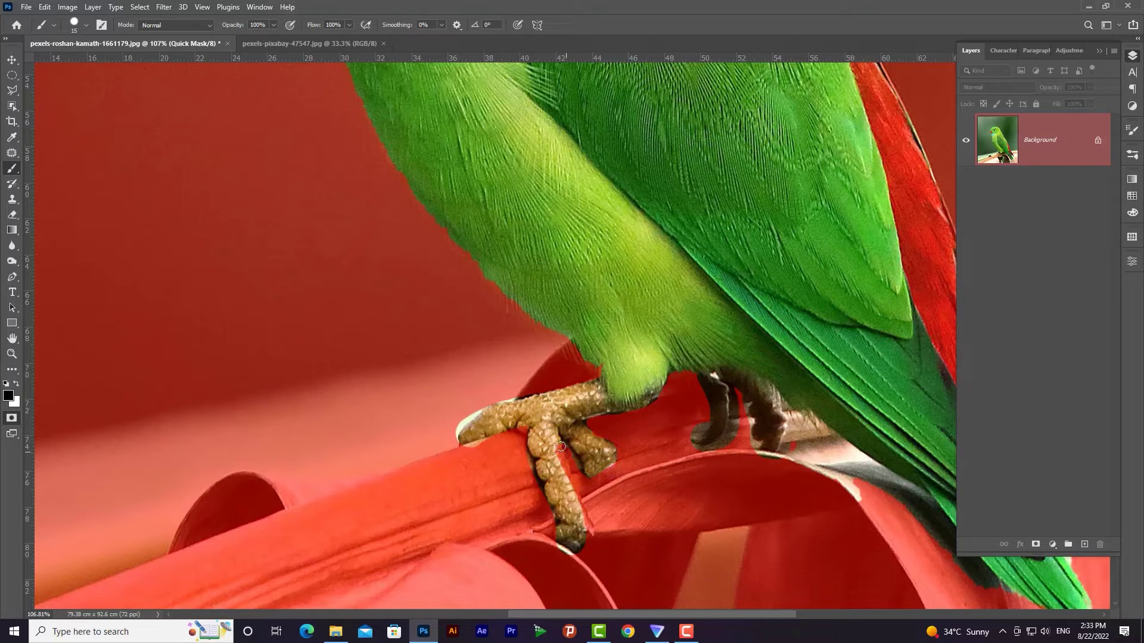
left_click_drag(453, 432, 471, 412)
- Try the blue foreground colour 0883c2 in Quick Mask mode and set the colour back to black 000000
left_click(7, 396)
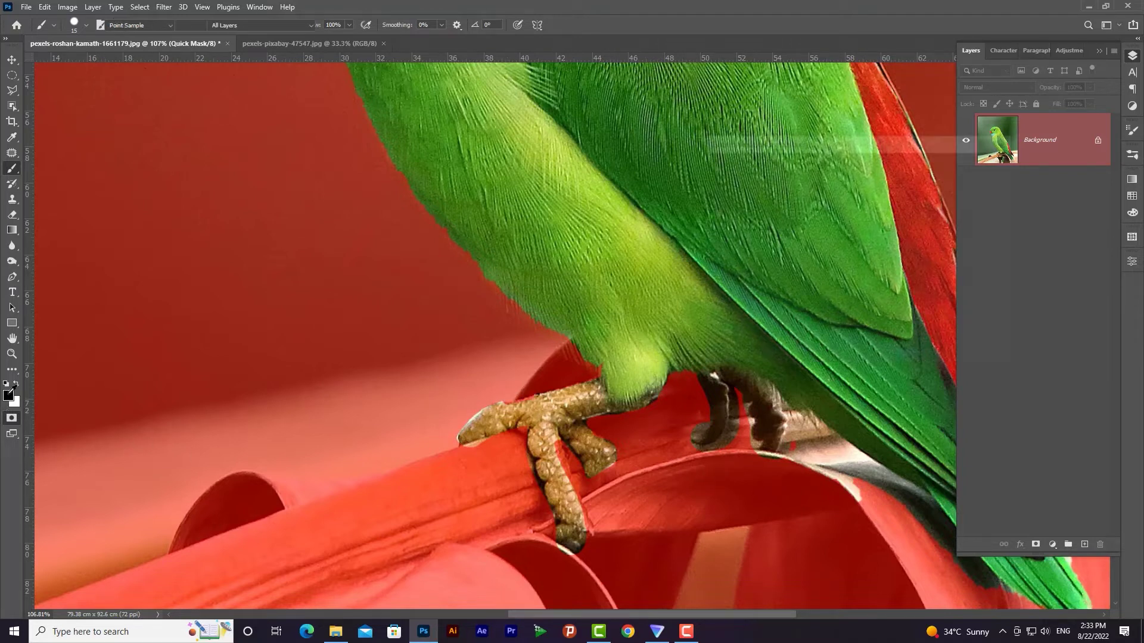
left_click_drag(863, 194, 868, 238)
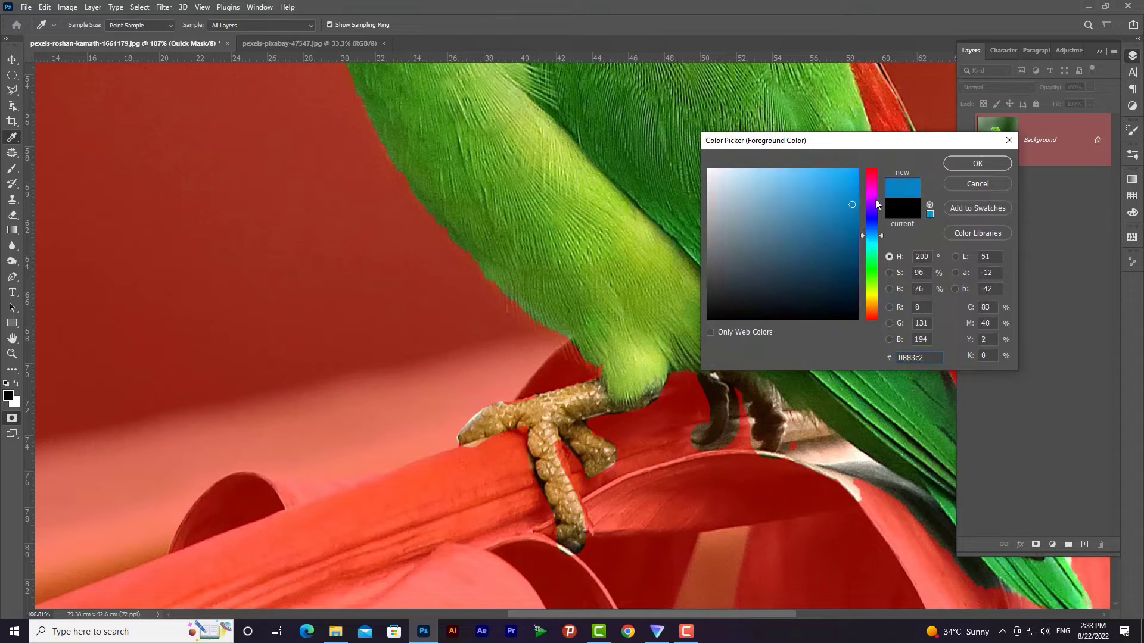
left_click(977, 163)
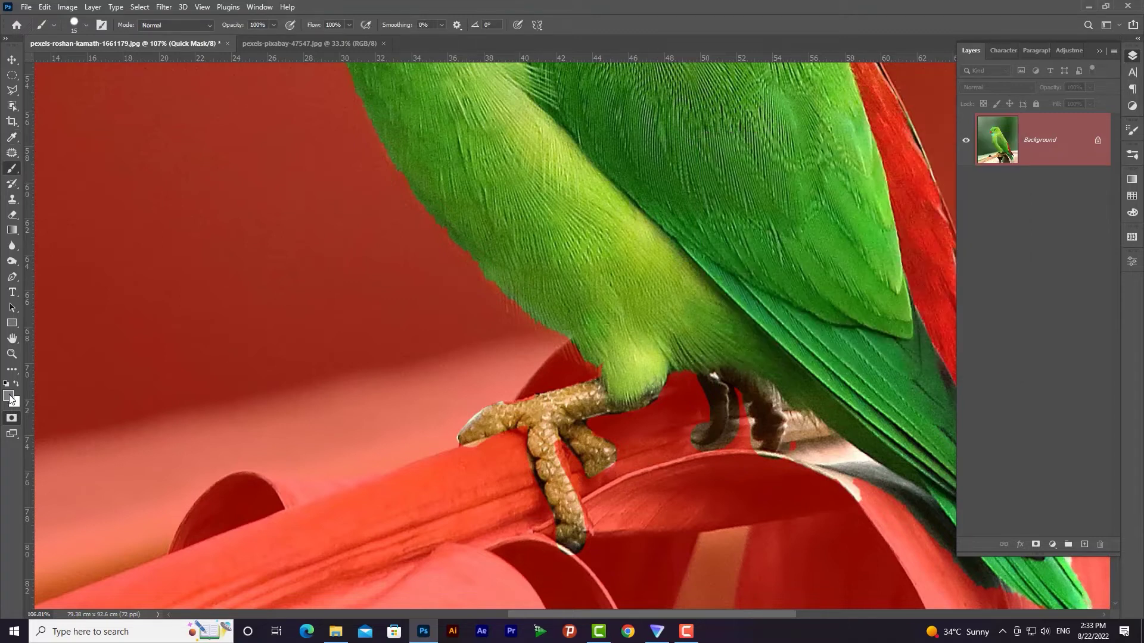
left_click(9, 395)
left_click(712, 320)
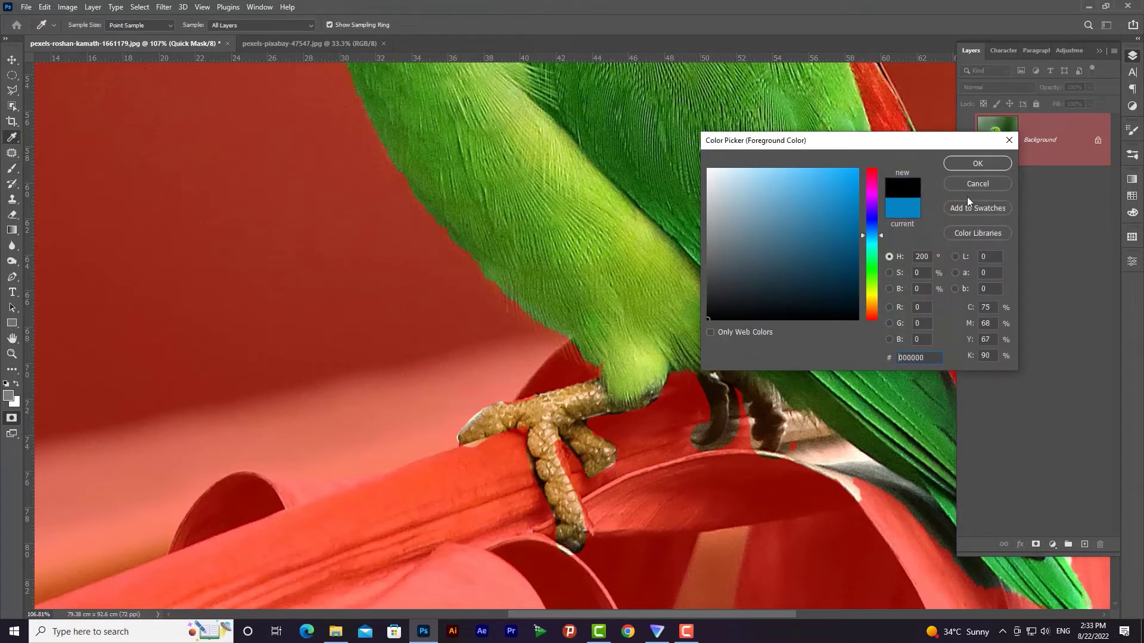
left_click(977, 163)
- Paint black with a larger brush over the unmasked patches beside the tail and behind the rear foot, and exit Quick Mask mode
key("z")
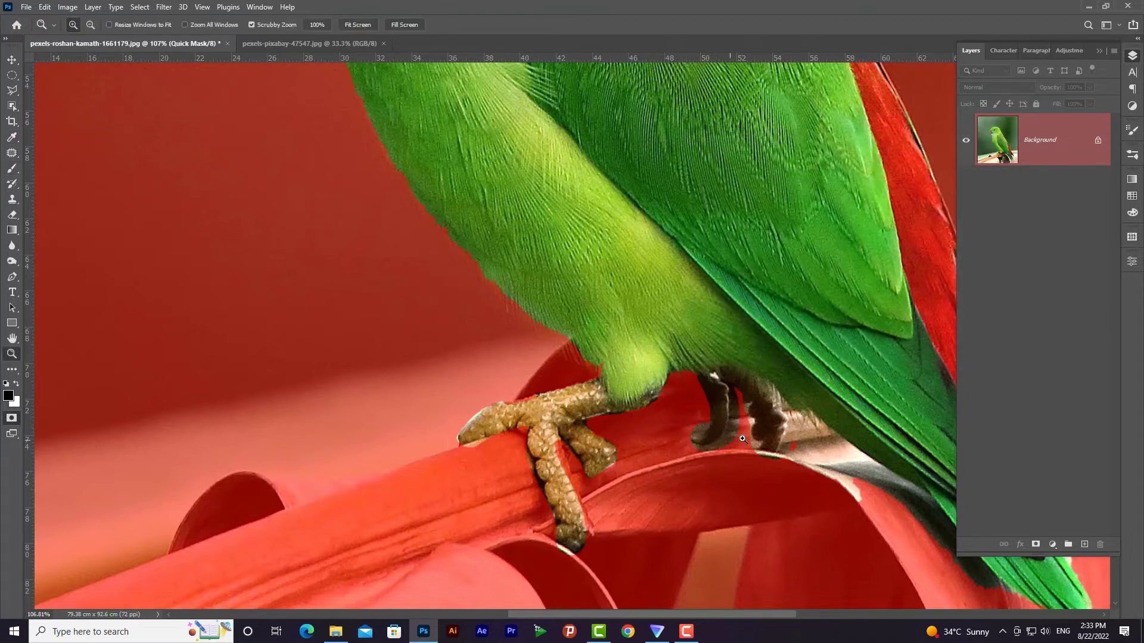
left_click(696, 371, "alt")
left_click(839, 456)
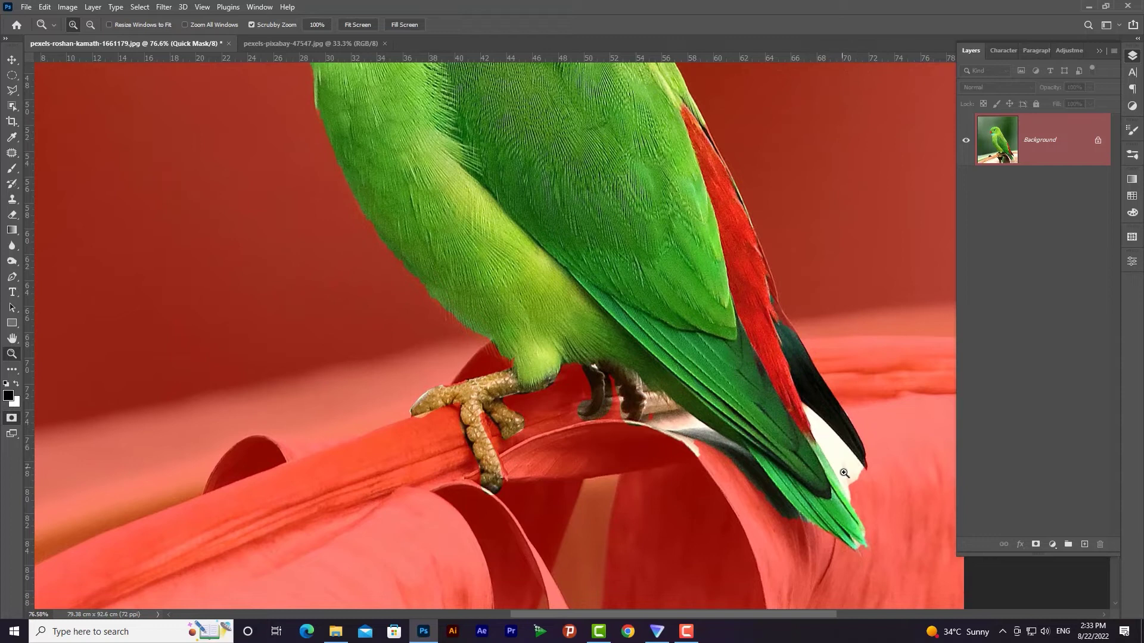
left_click(12, 168)
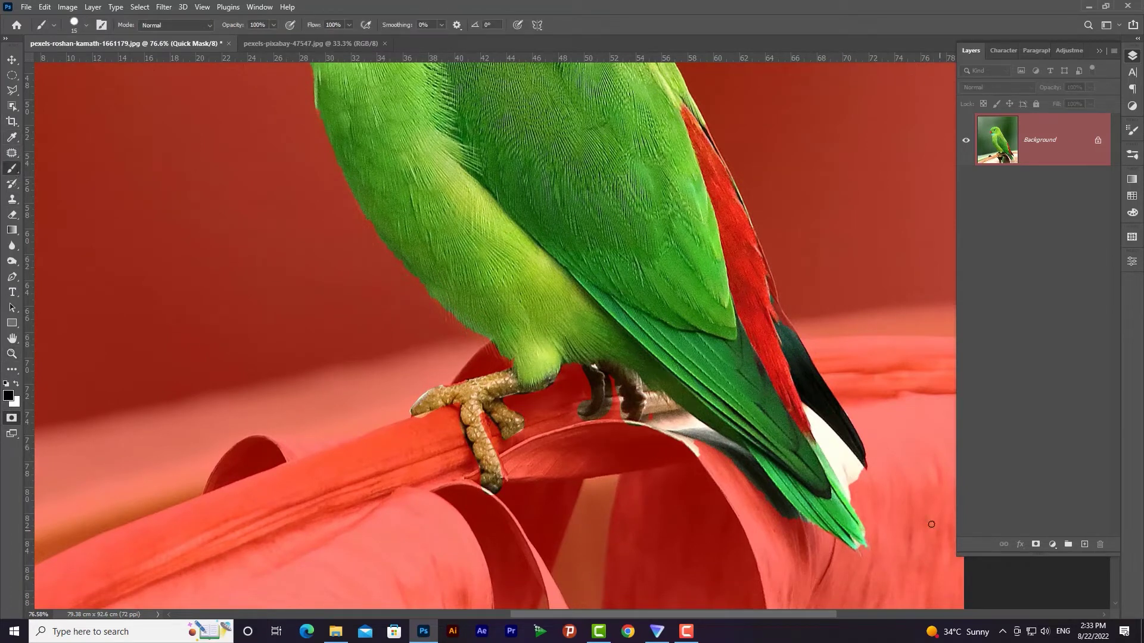
key("bracketright")
mouse_move(866, 487)
left_mouse_down()
mouse_move(812, 419)
mouse_move(840, 475)
mouse_move(857, 480)
mouse_move(853, 466)
left_mouse_up()
mouse_move(638, 430)
left_mouse_down()
mouse_move(697, 429)
mouse_move(800, 529)
mouse_move(702, 442)
mouse_move(672, 435)
mouse_move(691, 454)
mouse_move(651, 398)
mouse_move(680, 418)
mouse_move(650, 407)
left_mouse_up()
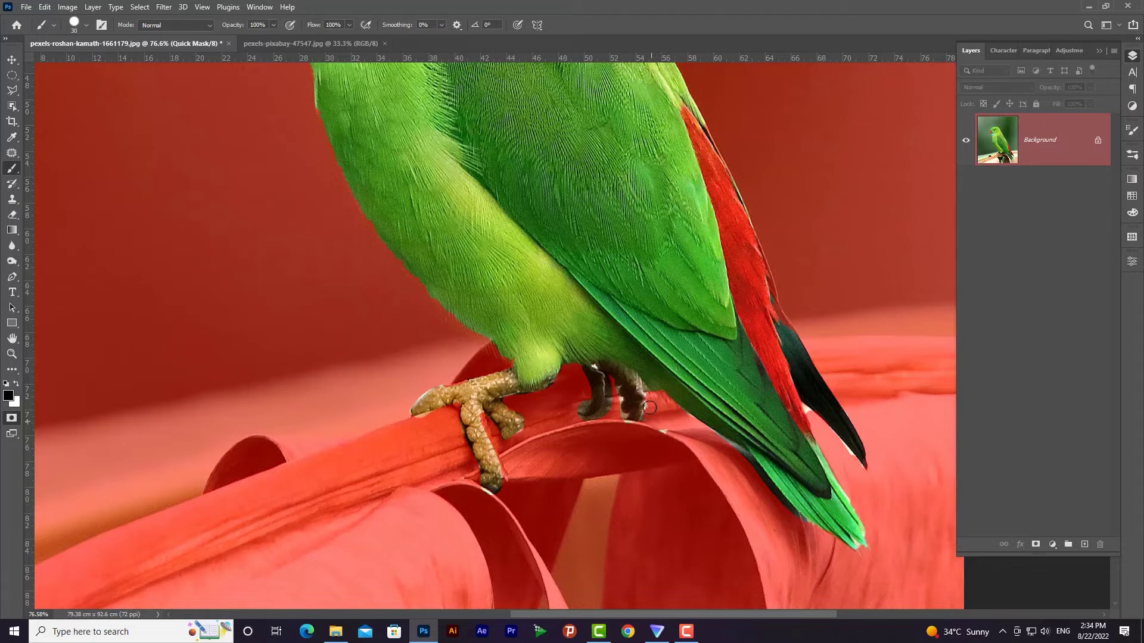
left_click(9, 420)
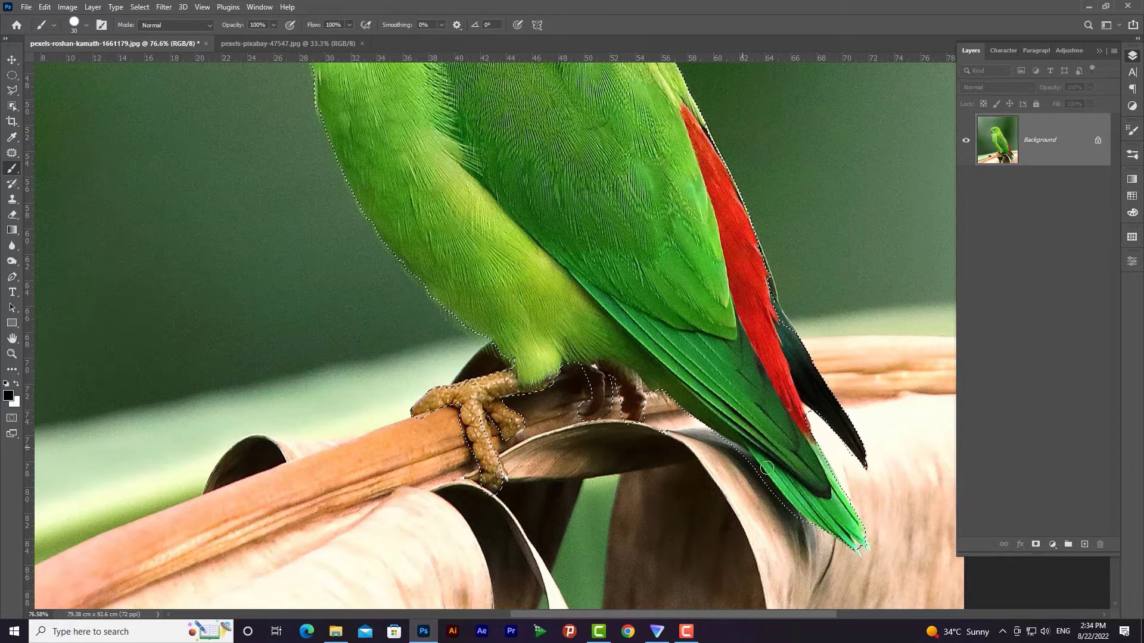
- Check the outline around the whole parrot and add a layer mask from the selection to hide the background
key("z")
left_click(582, 281, "alt")
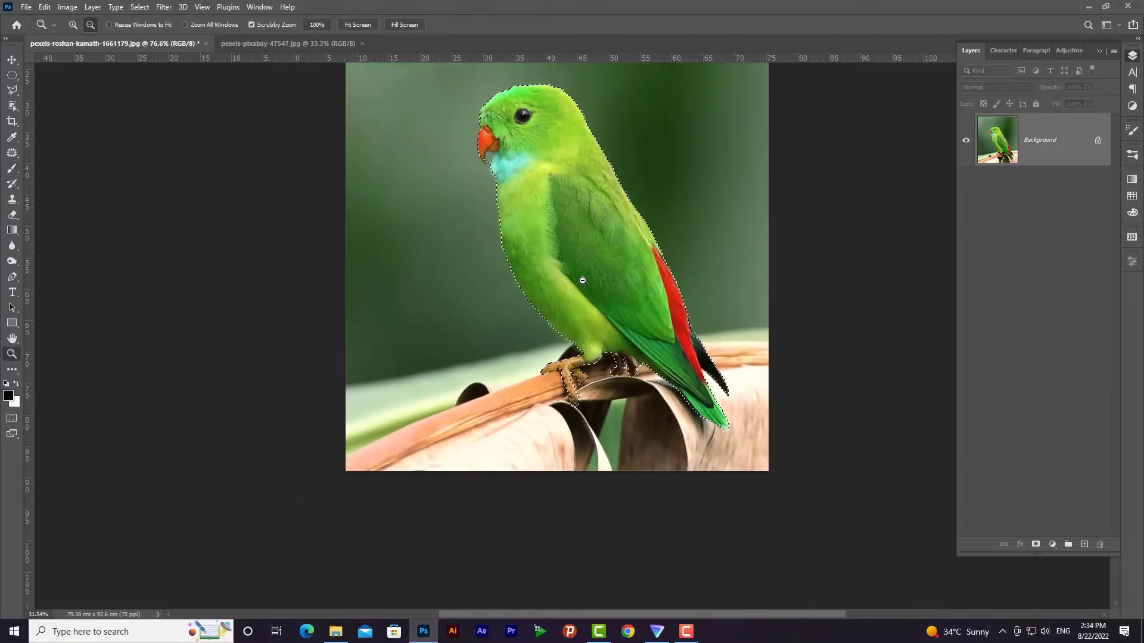
left_click(583, 280, "alt")
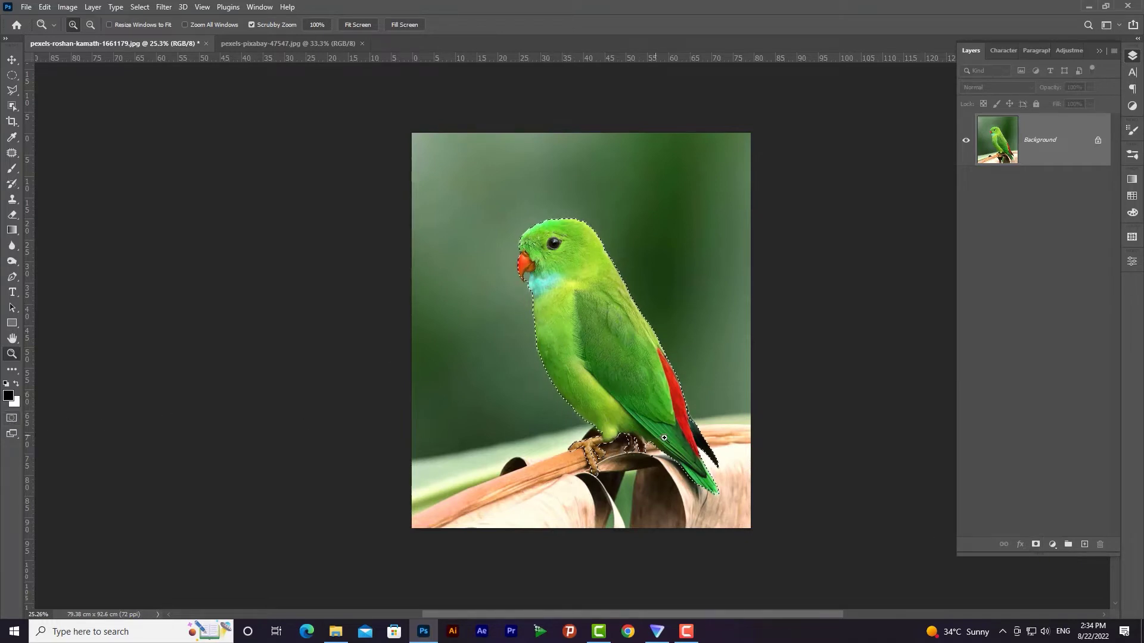
left_click_drag(664, 438, 574, 455)
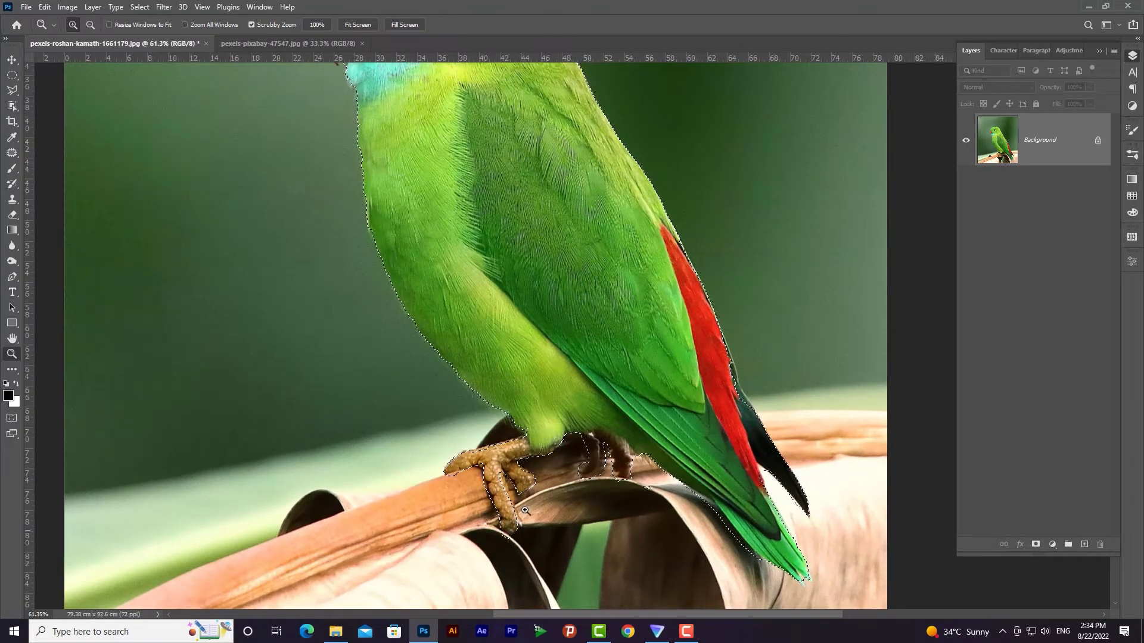
left_click_drag(640, 385, 639, 385)
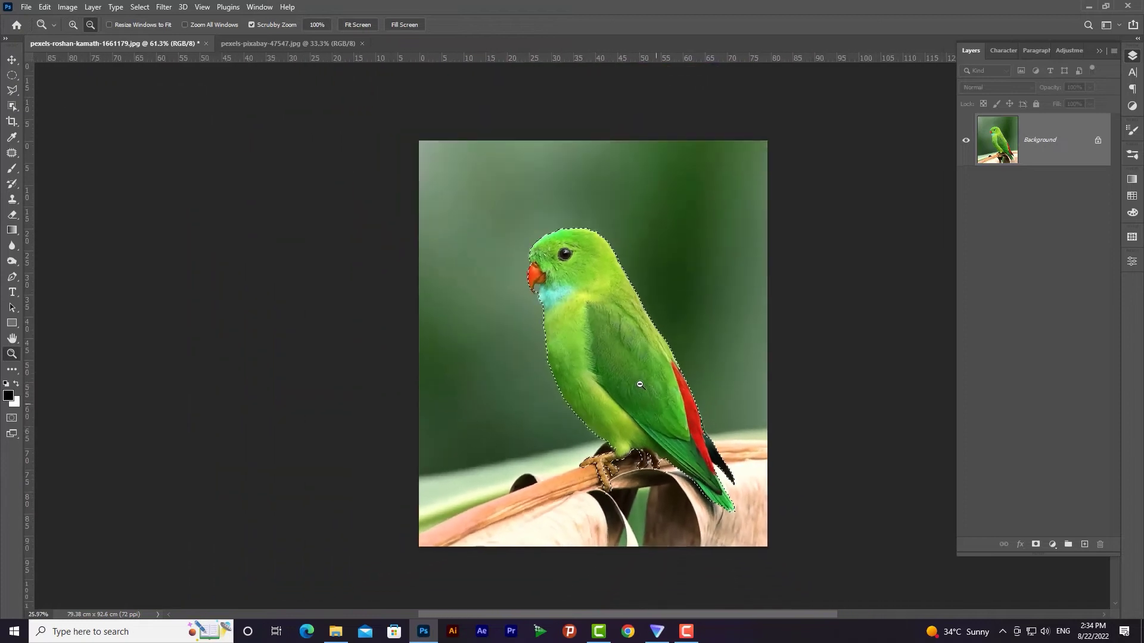
scroll(763, 444, "down", 1)
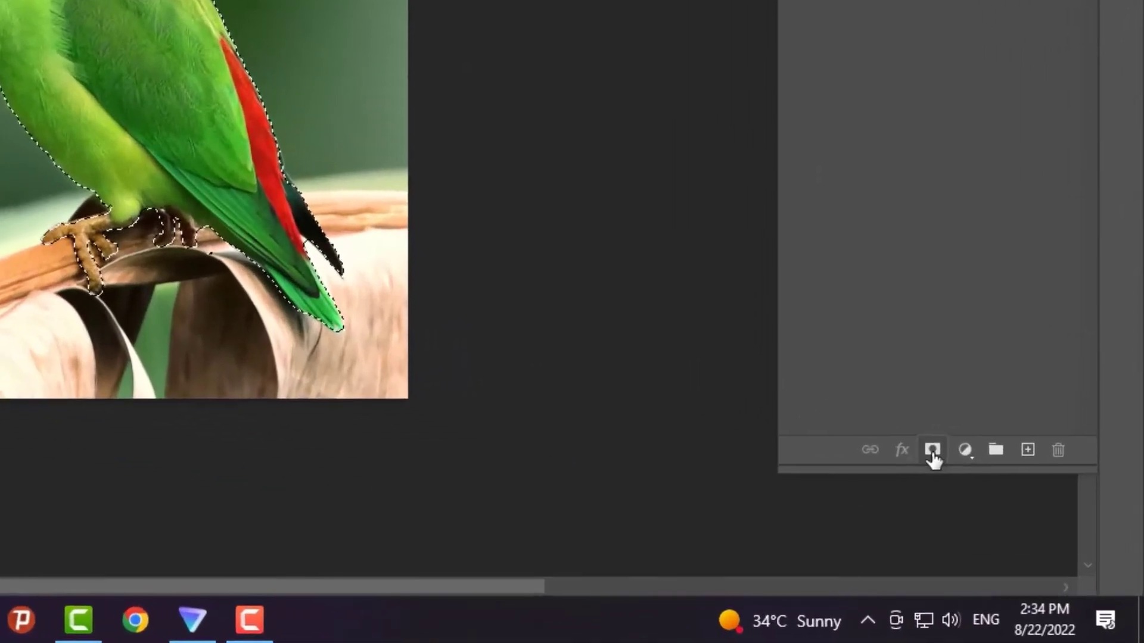
left_click(994, 507)
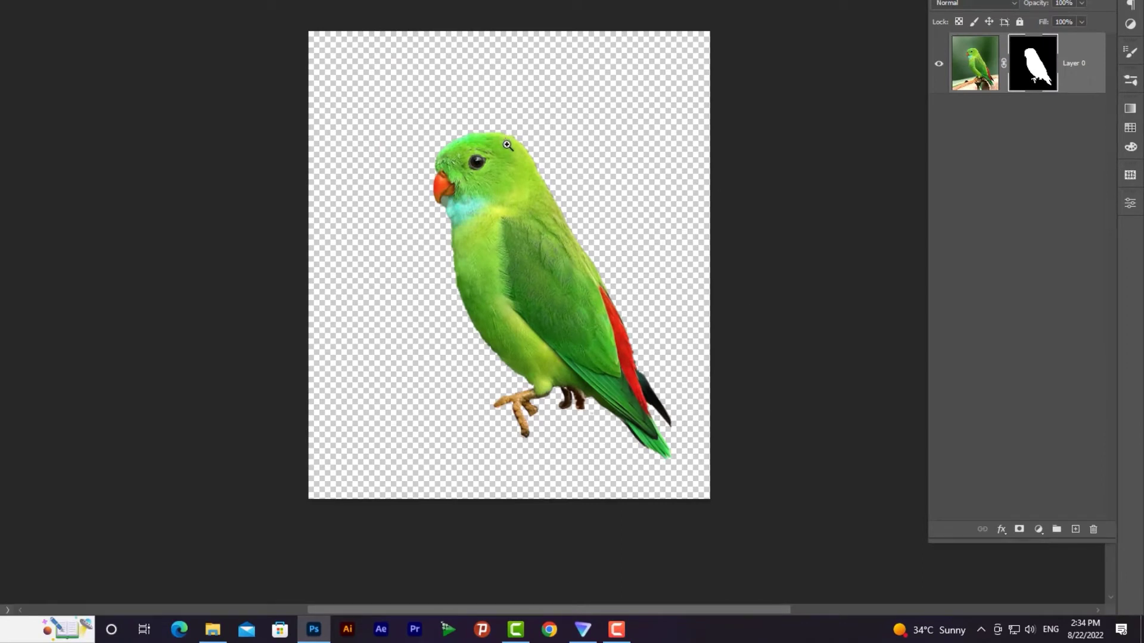
- Try moving the masked parrot with the Move tool and undo the move
key("v")
left_click_drag(575, 332, 563, 304)
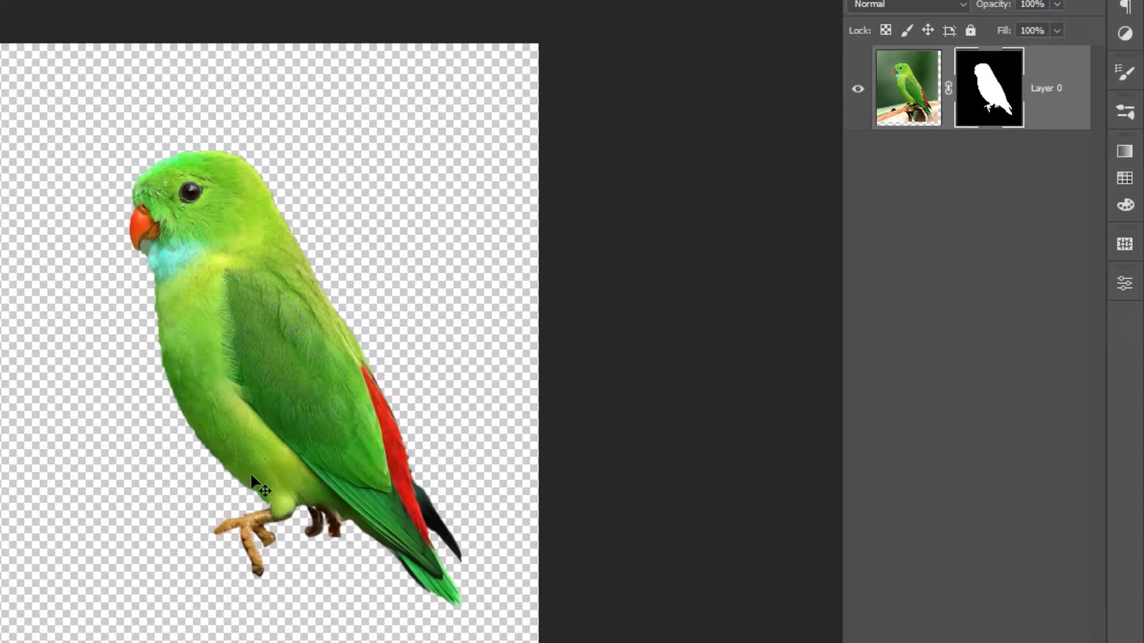
key("ctrl+z")
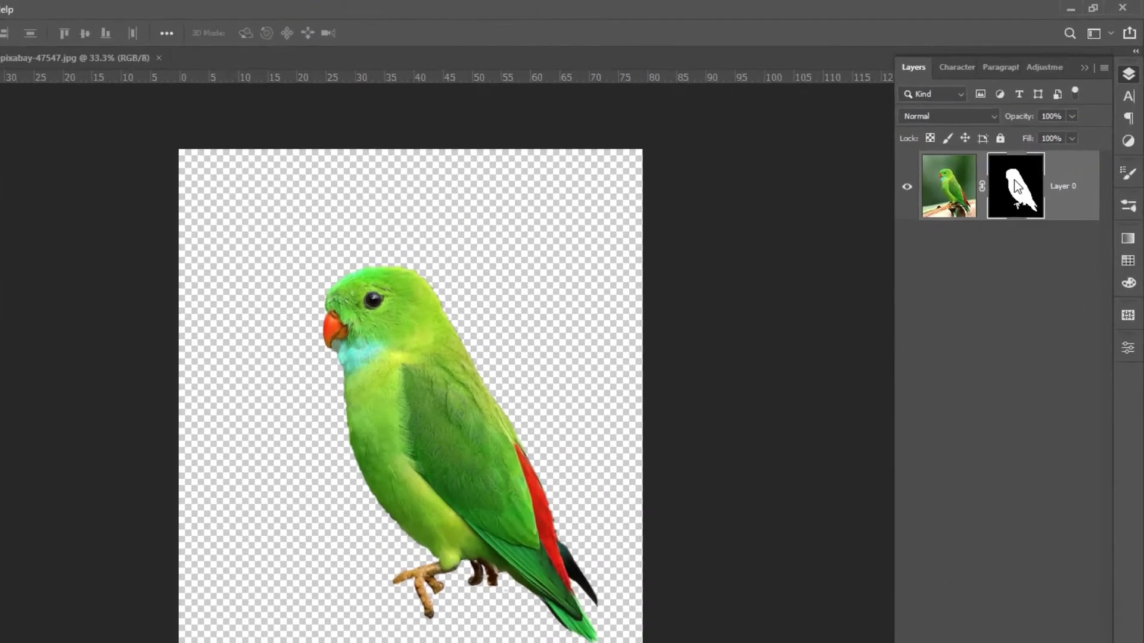
- Disable the parrot's layer mask to show the full photo, and enable the mask again
right_click(1046, 127)
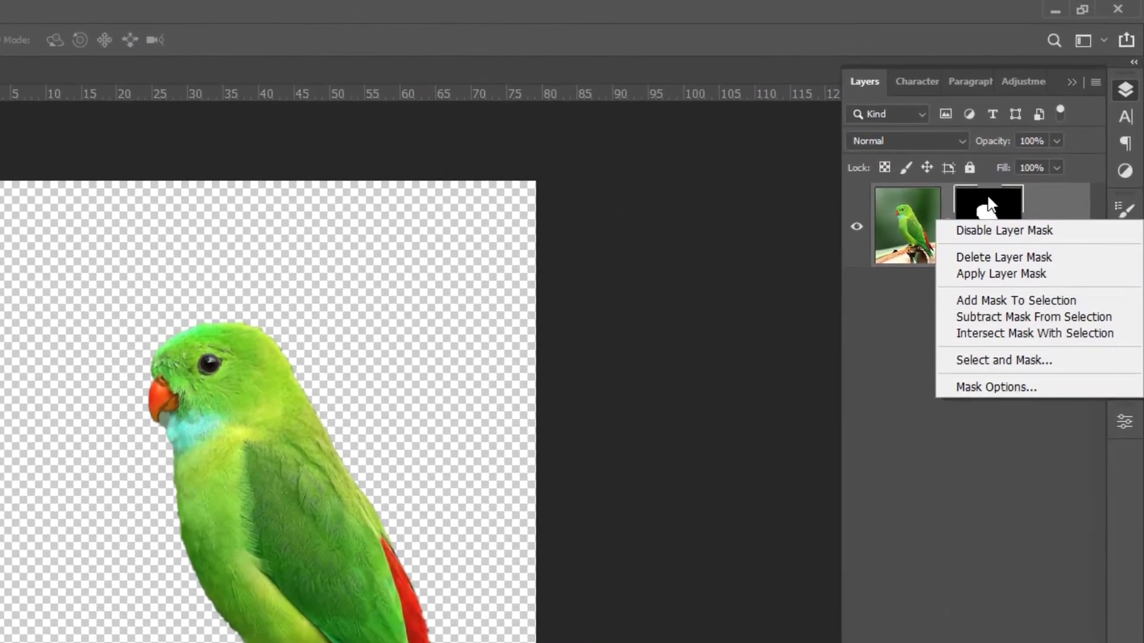
left_click(987, 205)
right_click(991, 229)
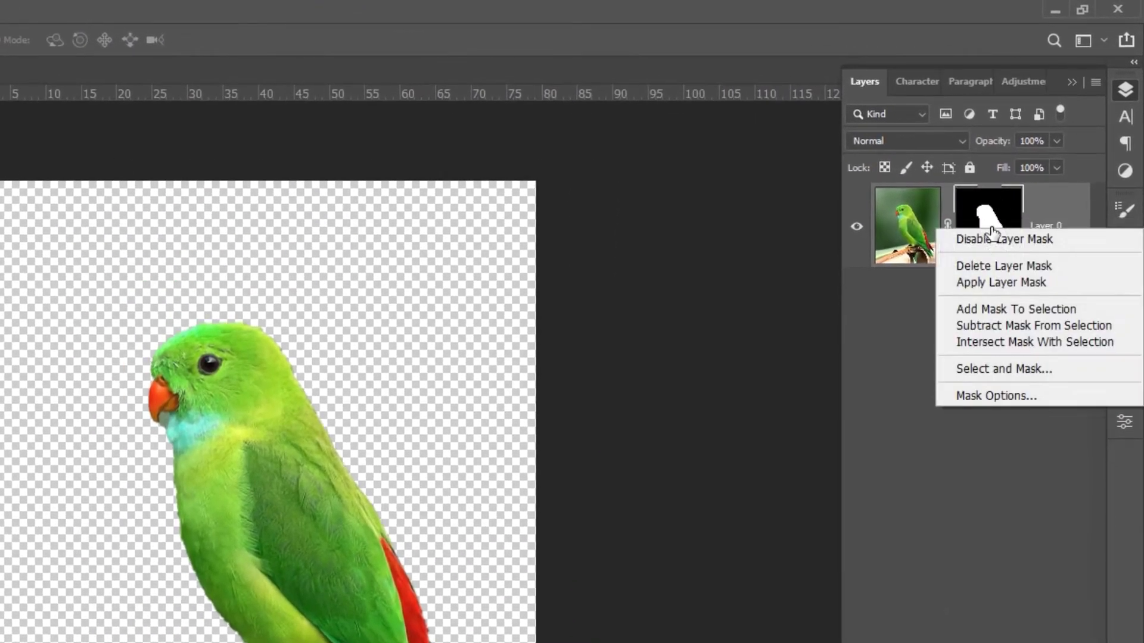
left_click(1031, 243)
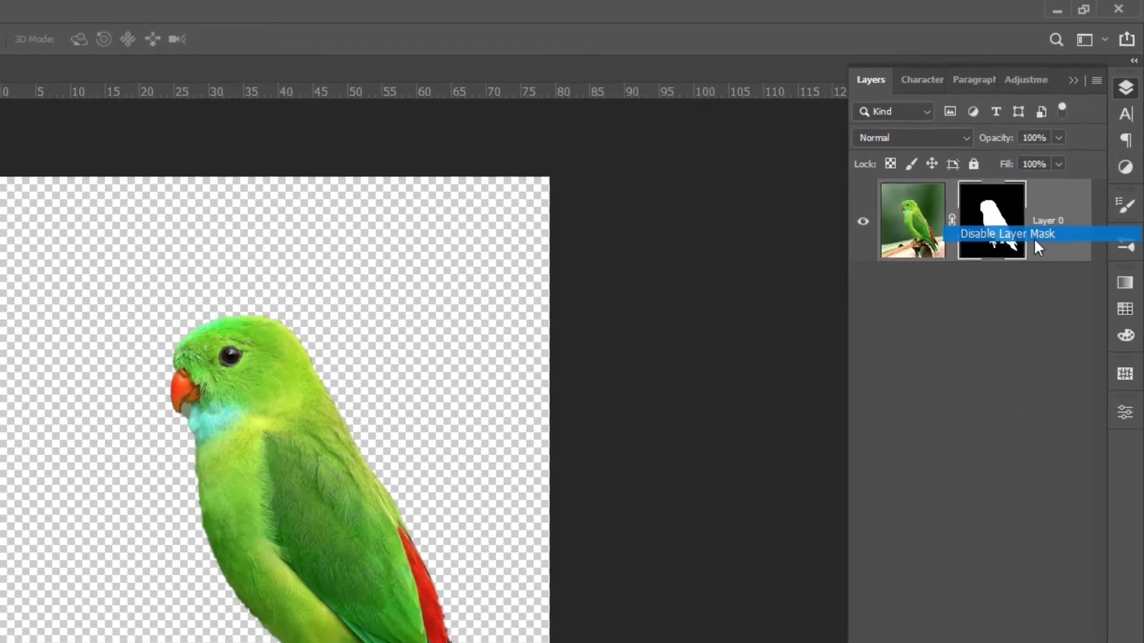
left_click(1034, 237)
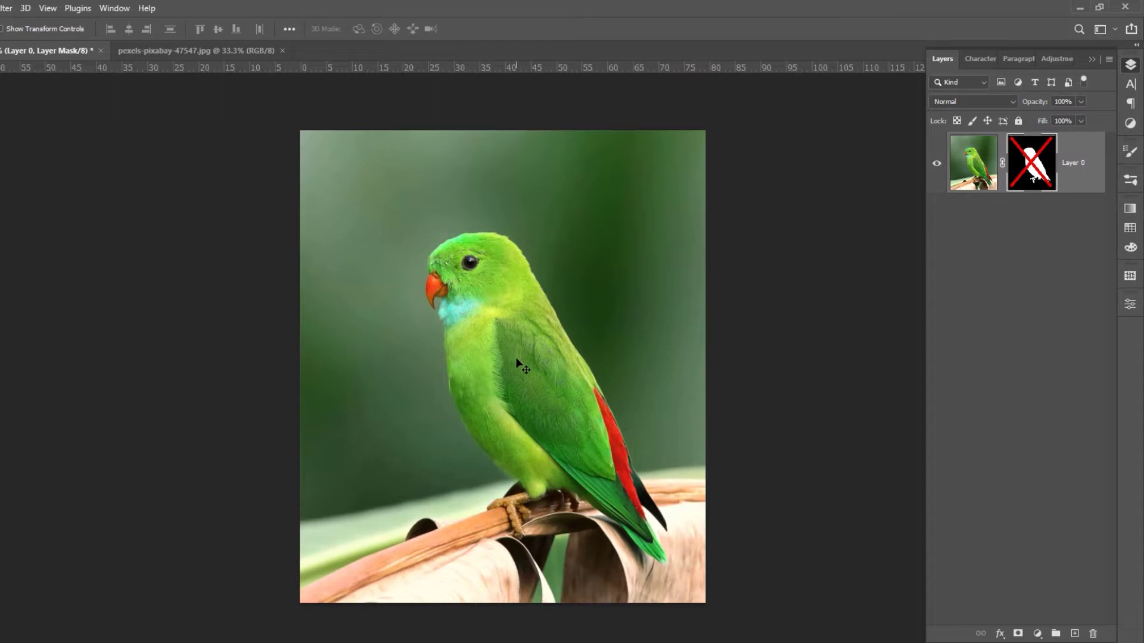
left_click(1020, 189, "shift")
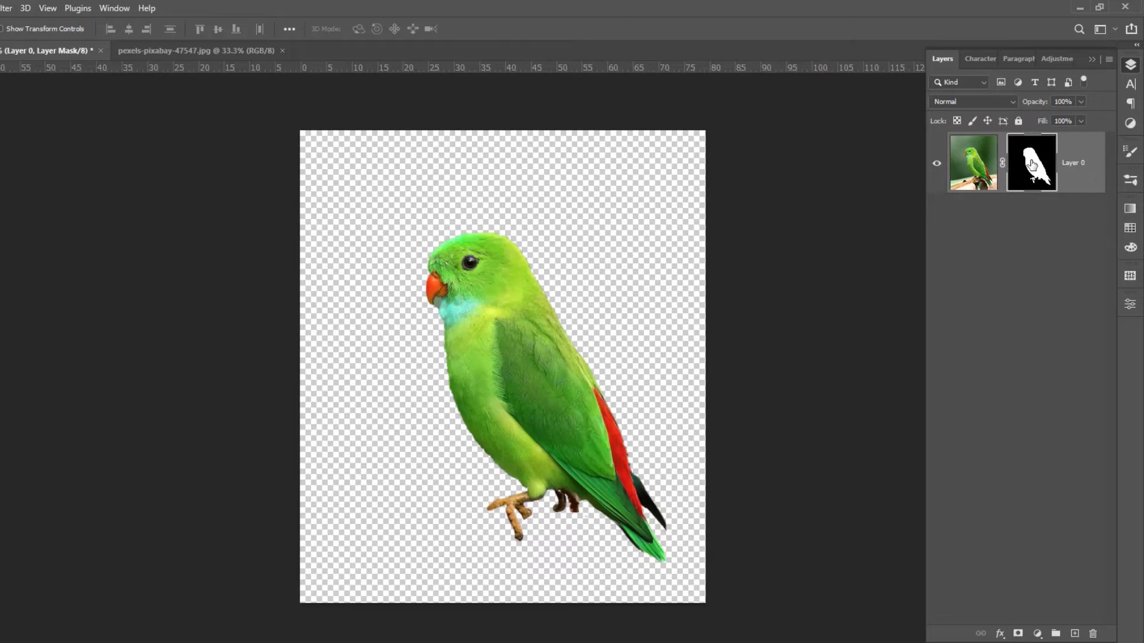
- Delete the parrot's layer mask without applying it to the layer
left_click(969, 169)
left_click(1038, 154)
right_click(1037, 154)
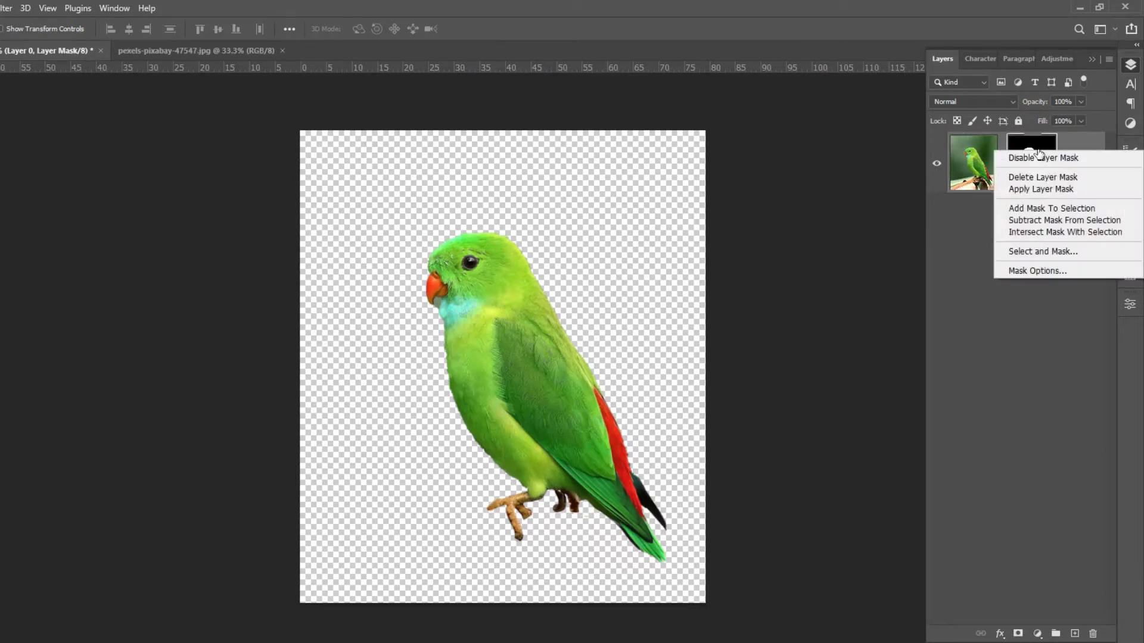
left_click(1053, 178)
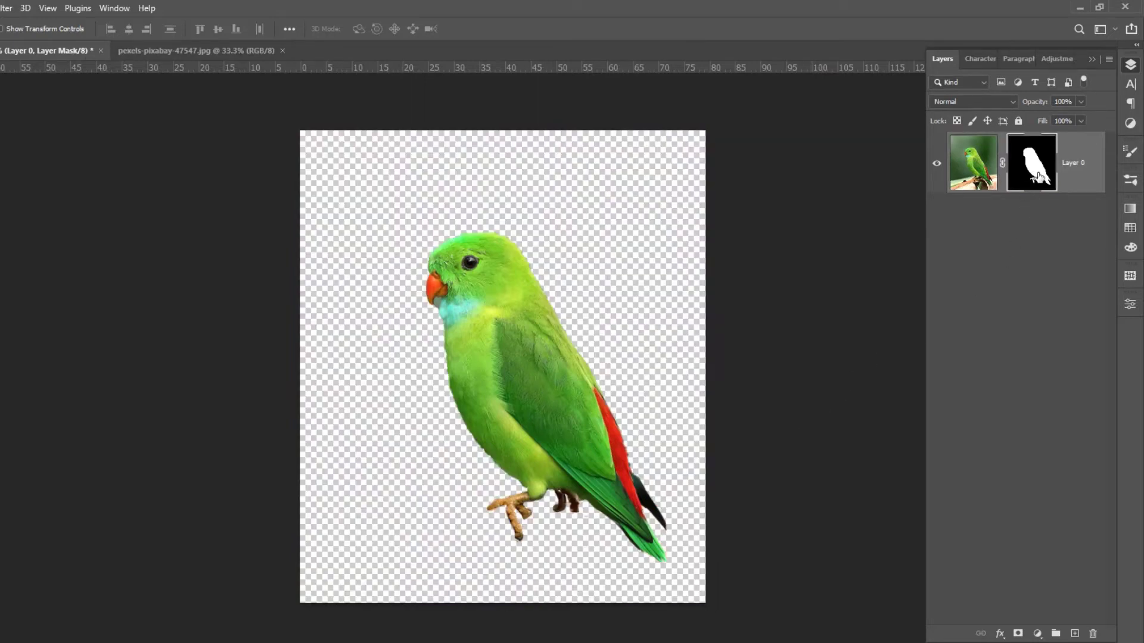
left_click_drag(1036, 178, 1096, 639)
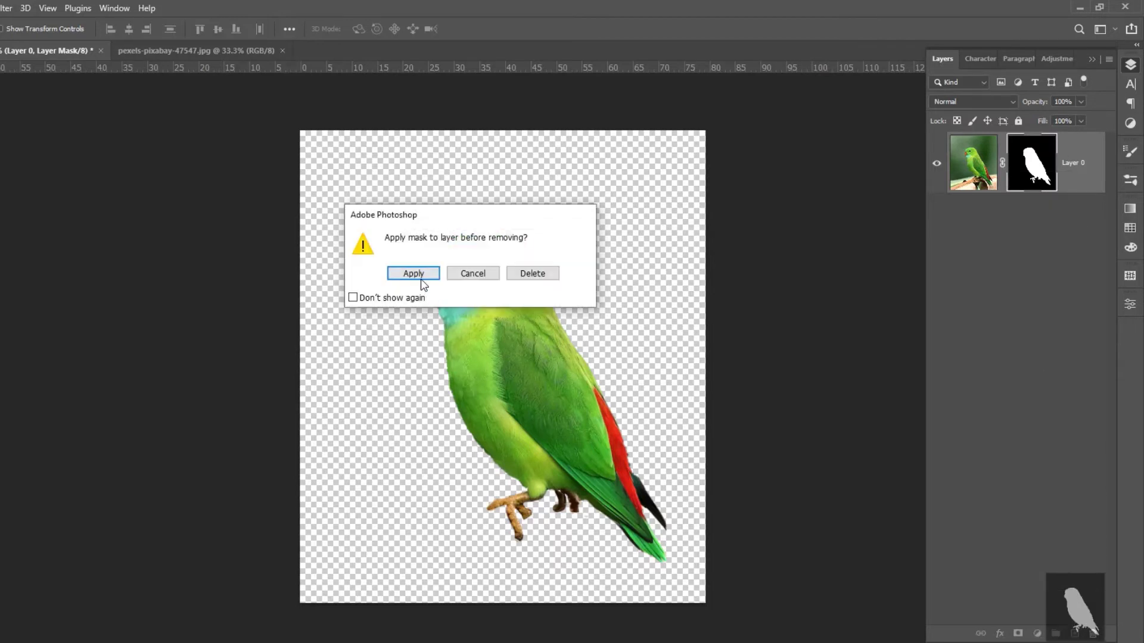
left_click(526, 275)
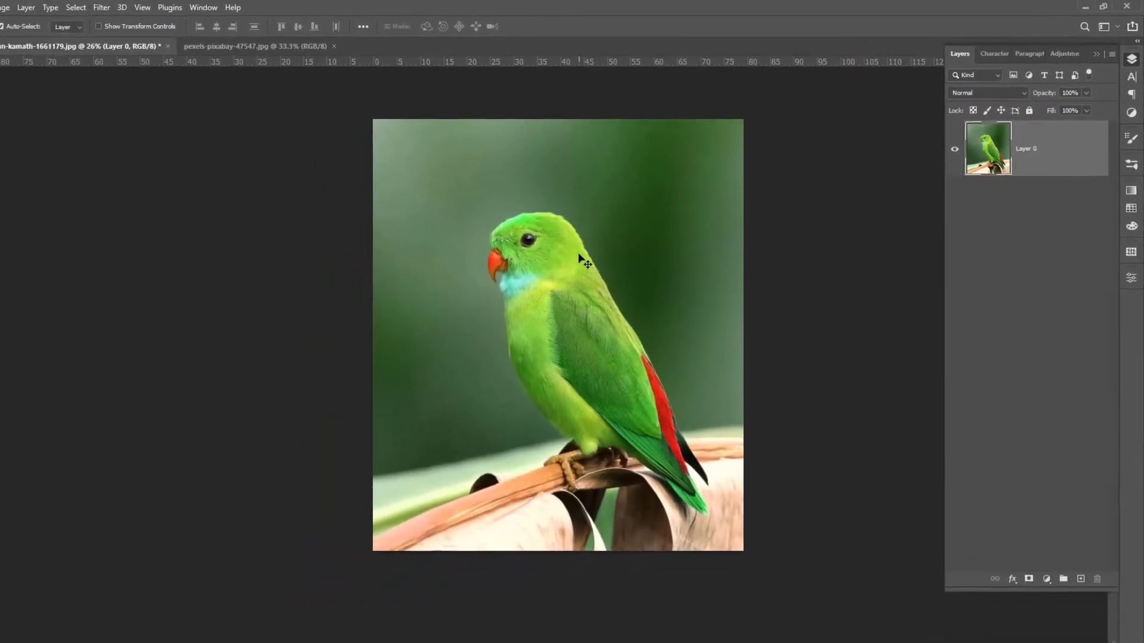
- Switch to the squirrel image pexels-pixabay-47547.jpg and unlock its Background layer
left_click(274, 40)
key("z")
left_click_drag(596, 337, 554, 337)
left_click(12, 59)
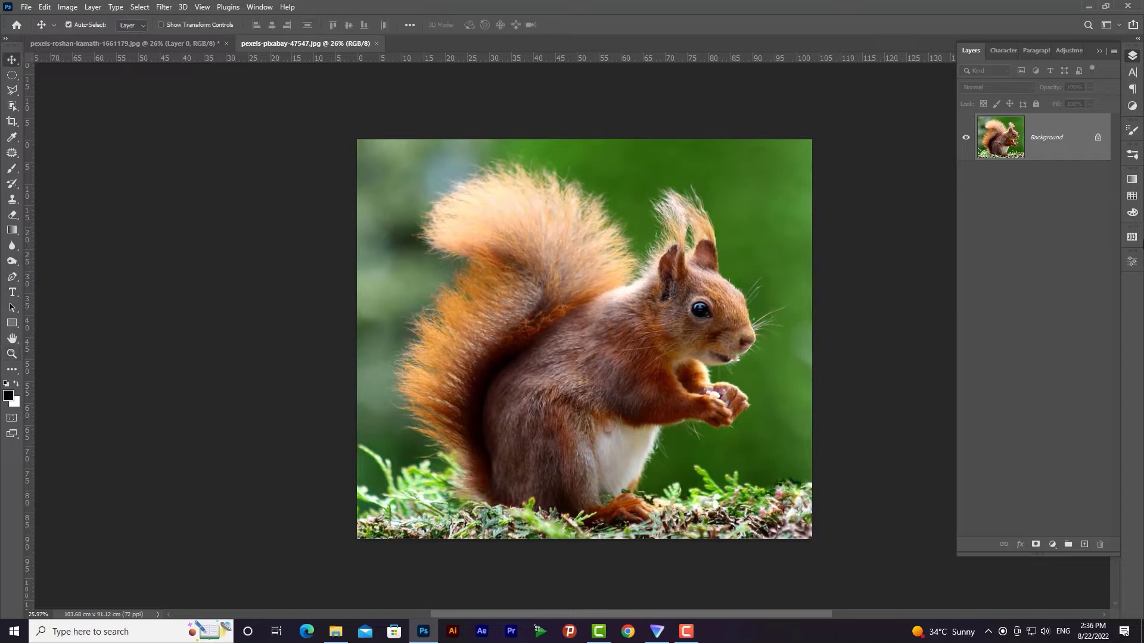
left_click(1097, 139)
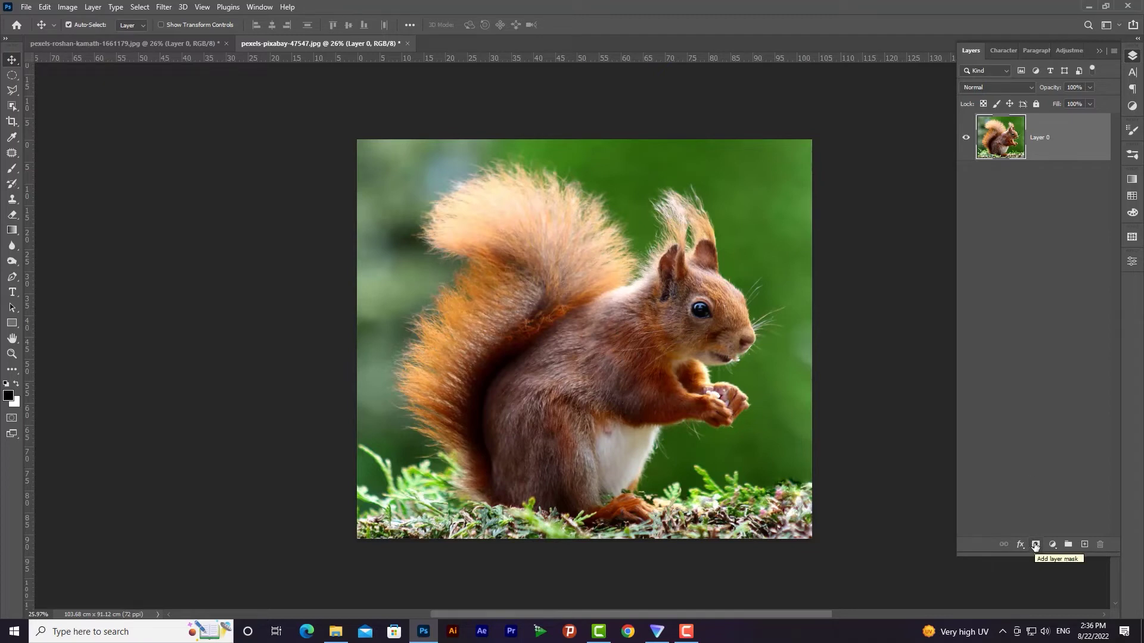
- Return to the parrot image, undo back to the active selection, and add the layer mask from it again
left_click(160, 45)
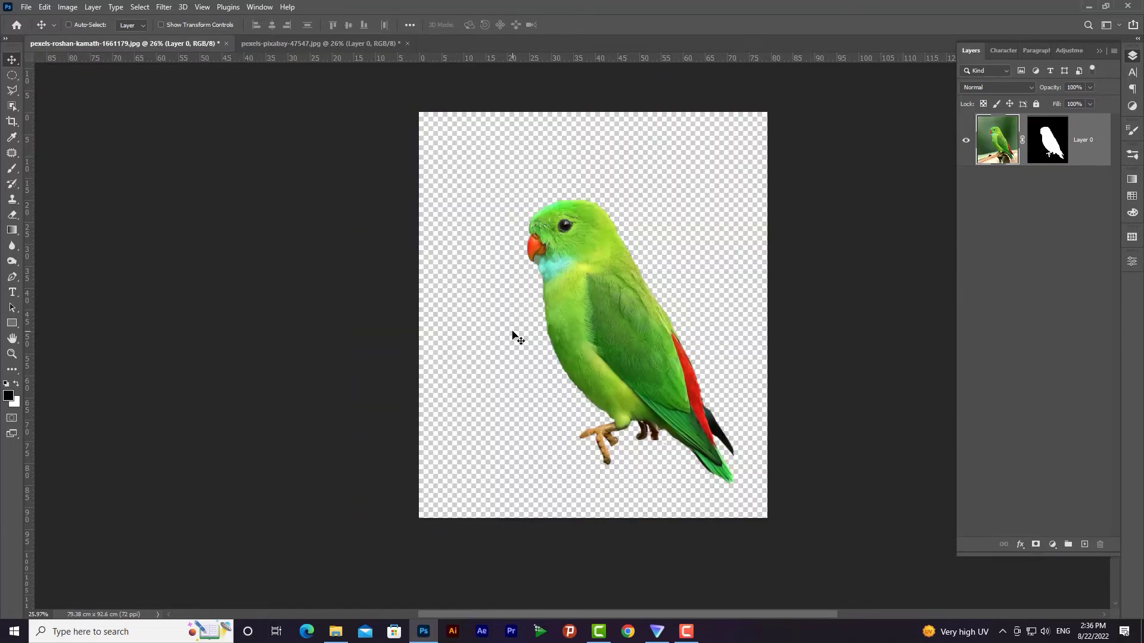
key("ctrl+z")
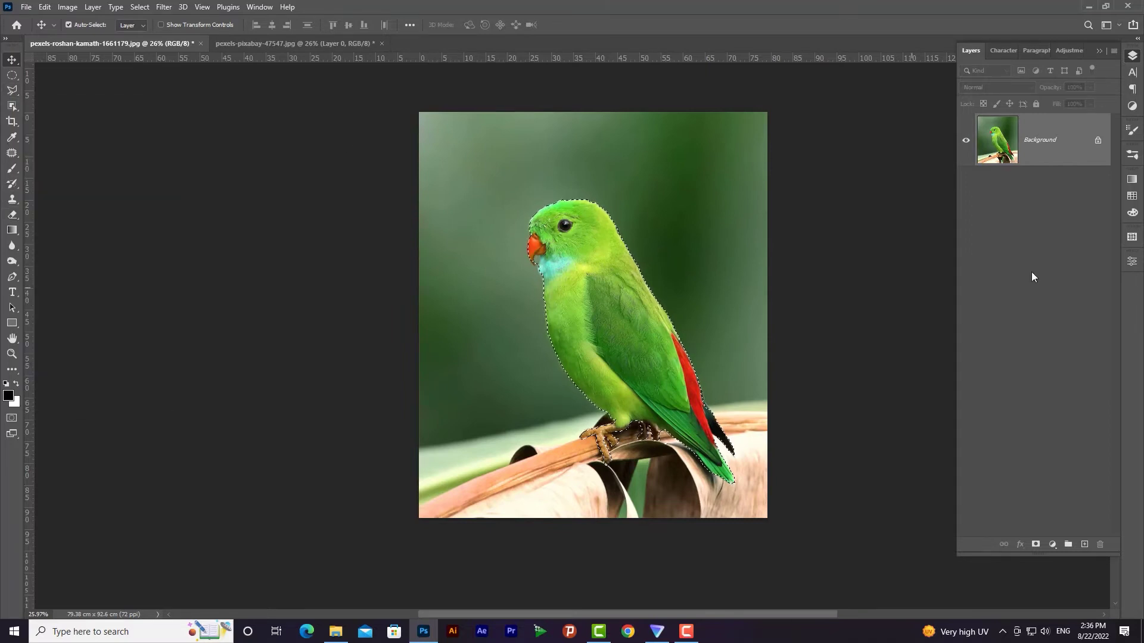
left_click(1035, 545)
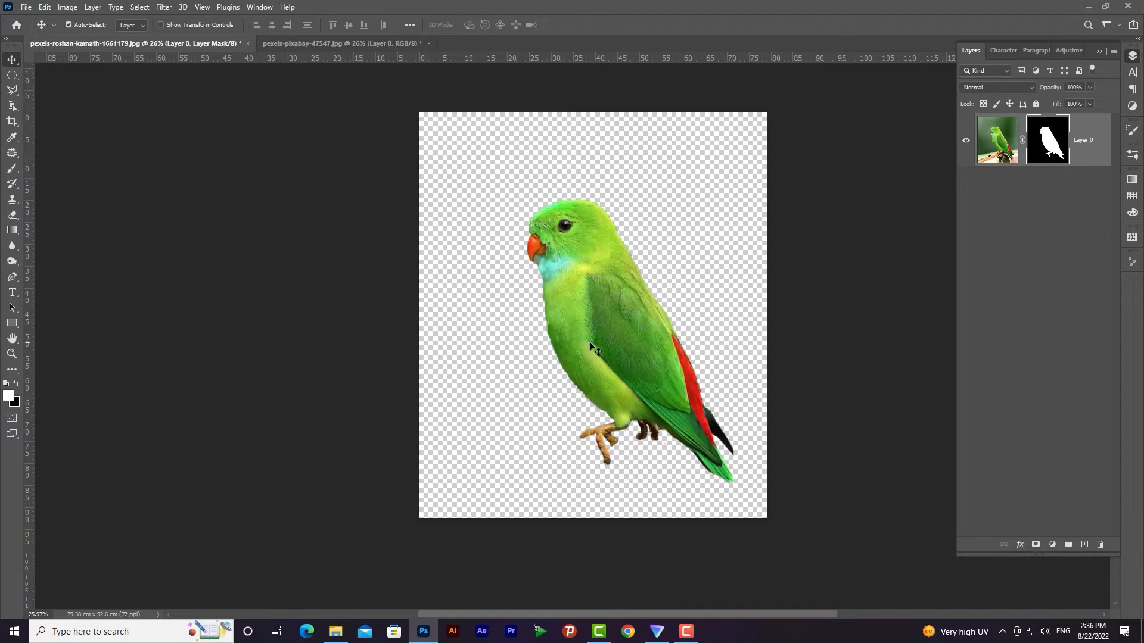
- Switch to the squirrel image pexels-pixabay-47547.jpg and add a layer mask to its layer
left_click(327, 43)
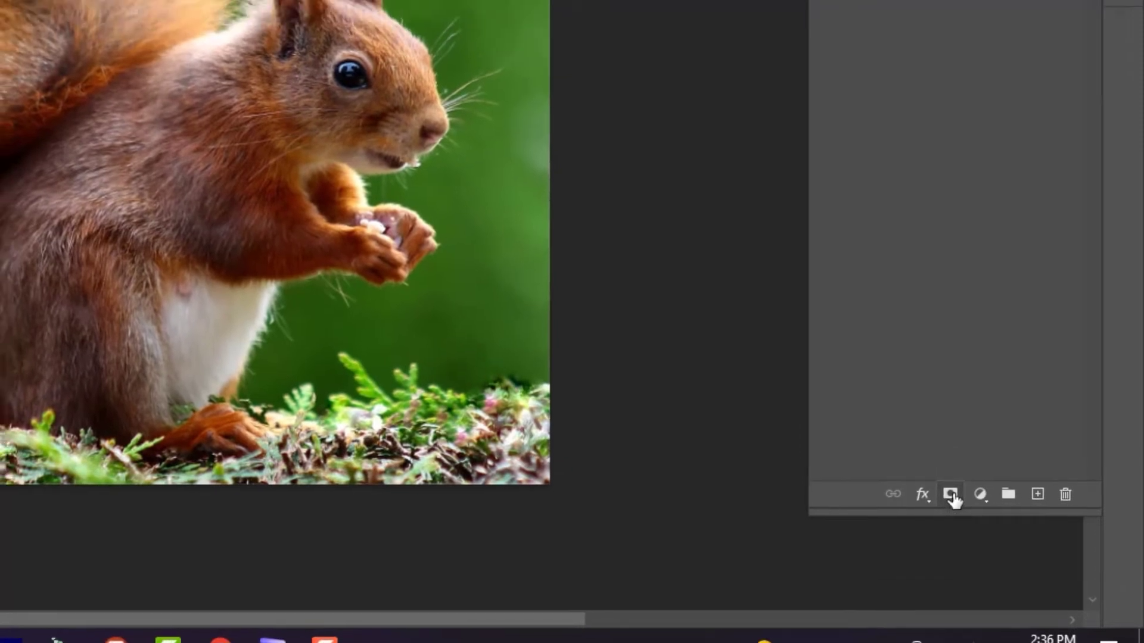
left_click(948, 464)
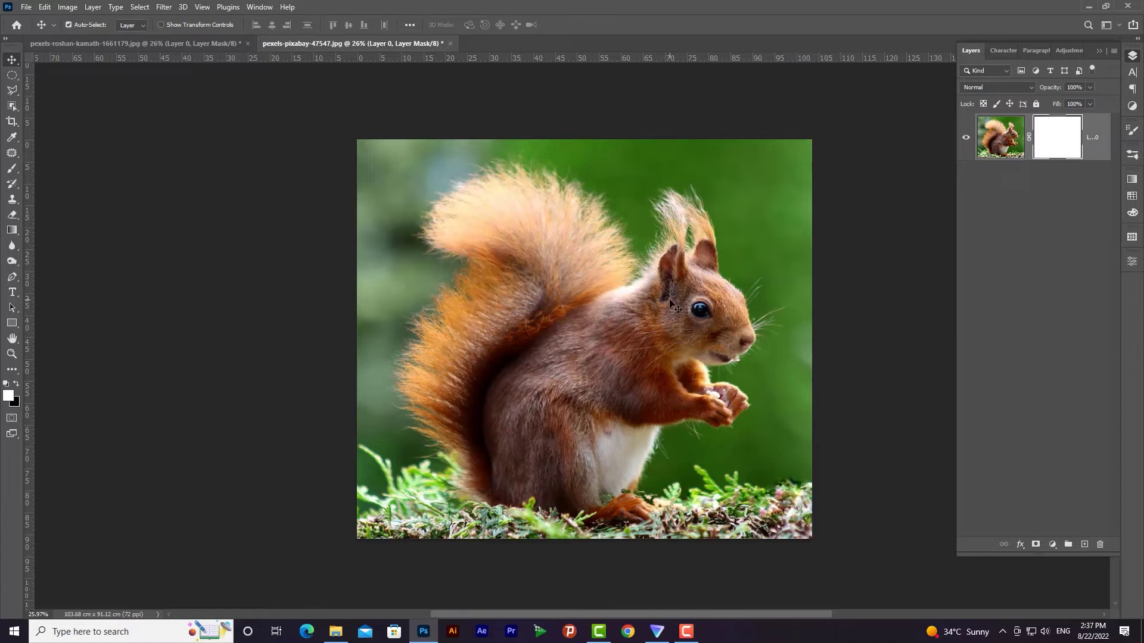
- Brush black along the squirrel's outline on the layer mask, and undo the strokes
left_click(12, 168)
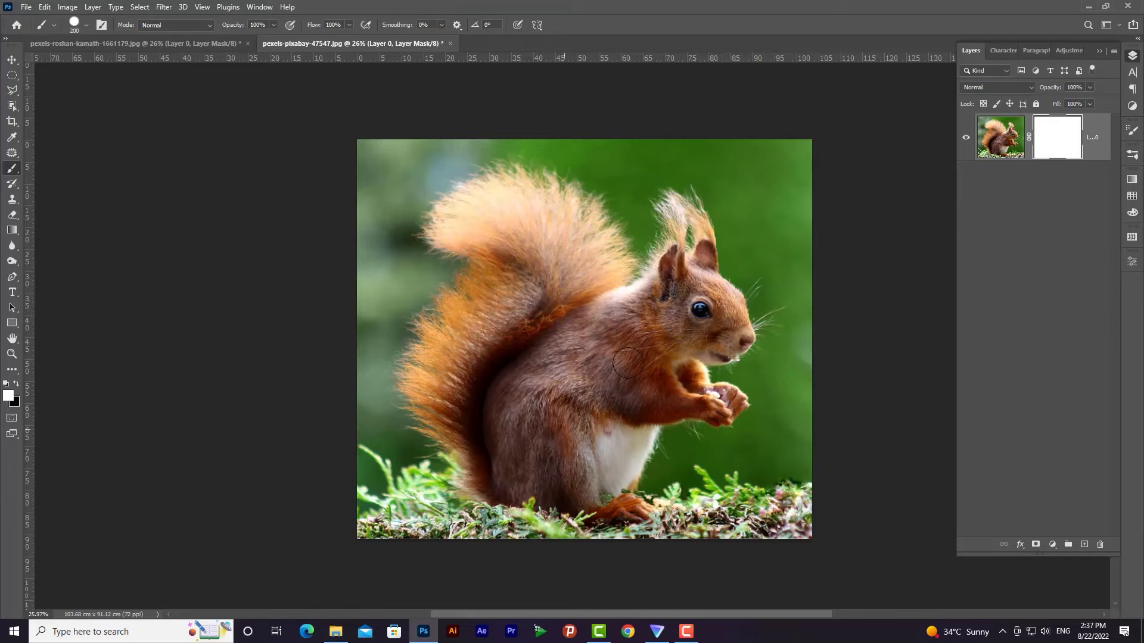
left_click(17, 387)
mouse_move(680, 195)
left_mouse_down()
mouse_move(743, 288)
mouse_move(746, 333)
mouse_move(711, 363)
mouse_move(739, 384)
mouse_move(733, 409)
mouse_move(661, 438)
mouse_move(648, 485)
left_mouse_up()
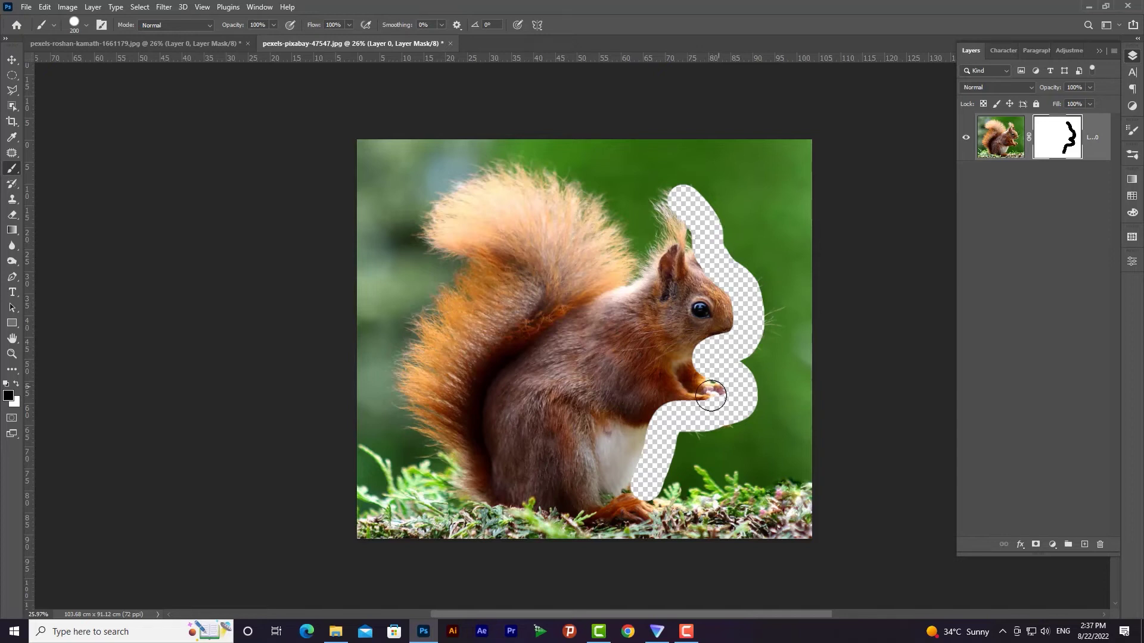
mouse_move(671, 204)
left_mouse_down()
mouse_move(664, 199)
mouse_move(649, 238)
mouse_move(628, 250)
mouse_move(542, 173)
mouse_move(444, 266)
mouse_move(424, 420)
mouse_move(570, 516)
mouse_move(655, 507)
left_mouse_up()
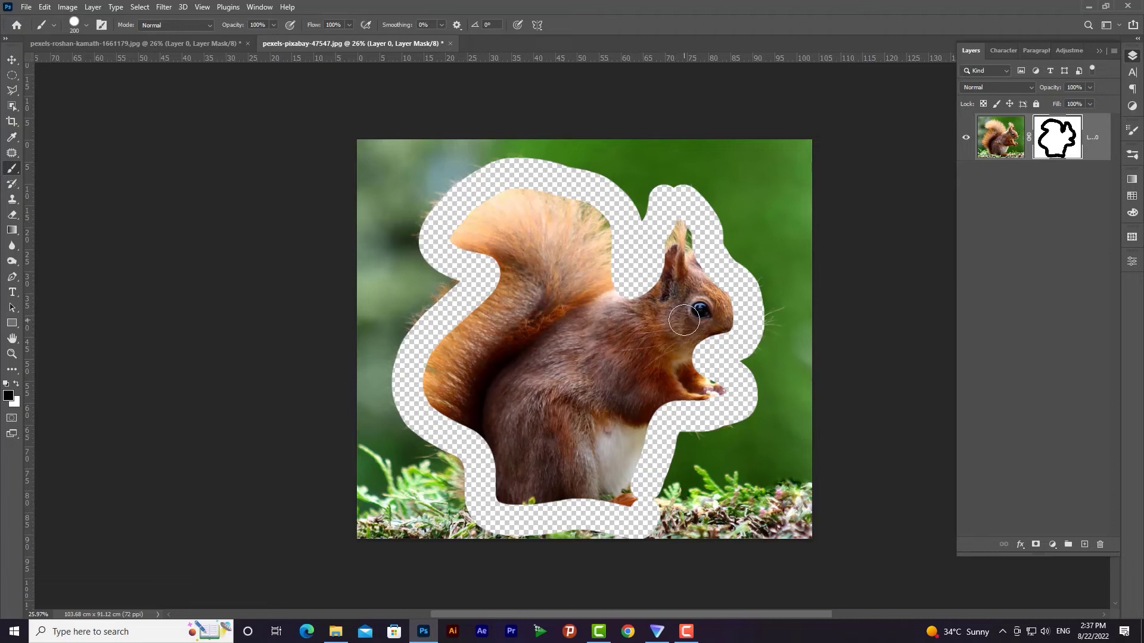
key("ctrl+z")
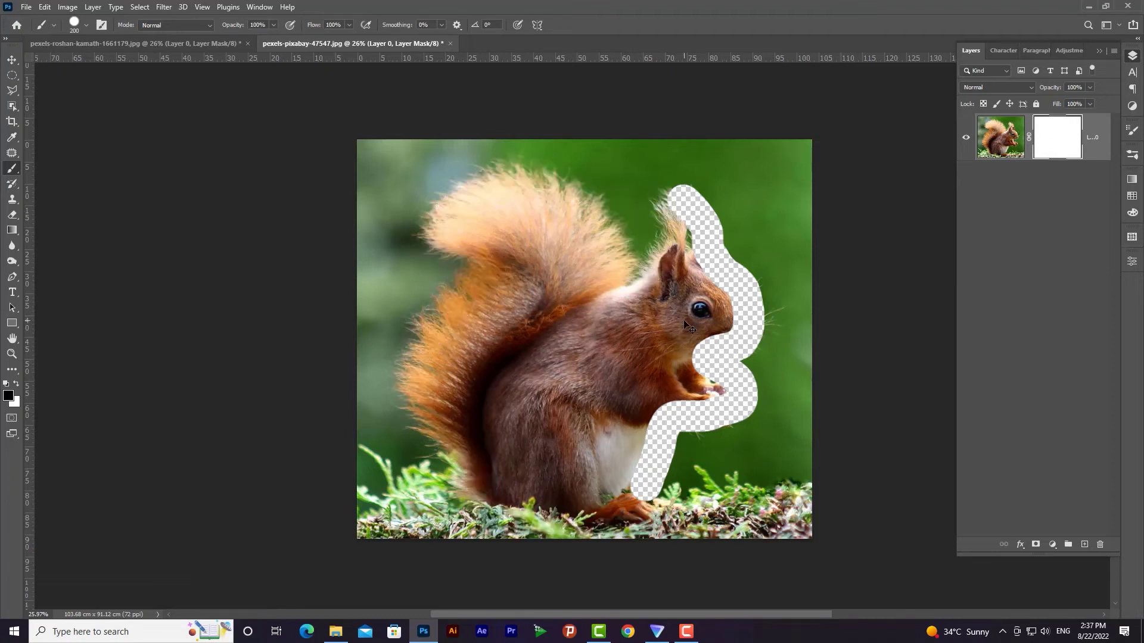
key("ctrl+z")
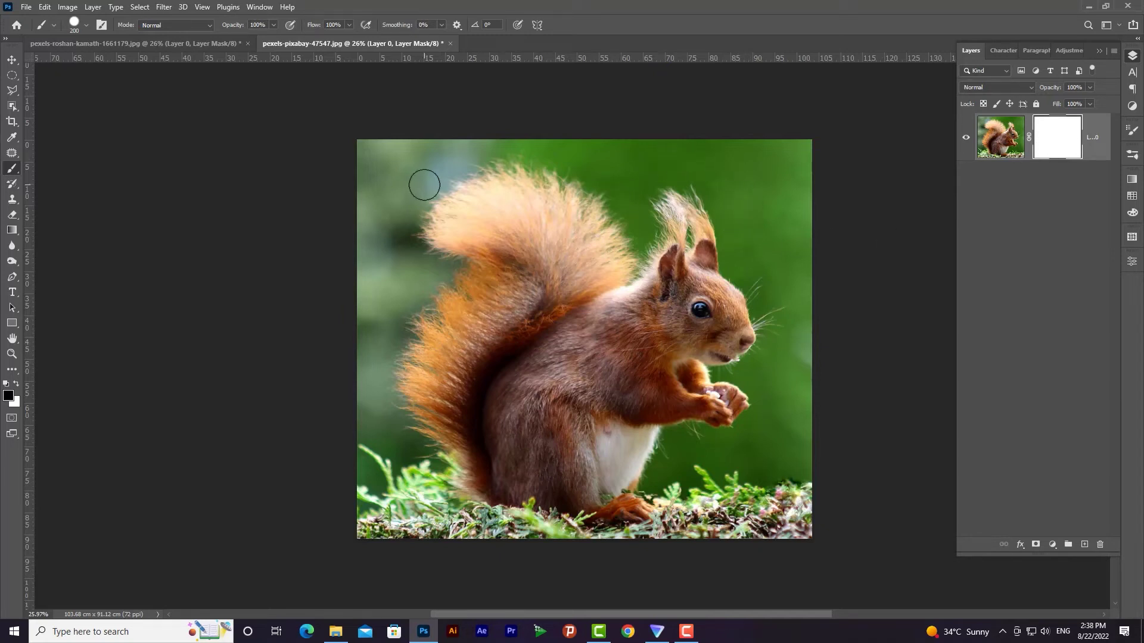
- Trace a closed path around the whole squirrel, including ears, tail, feet and paws, with the Pen tool in Path mode
left_click(12, 278)
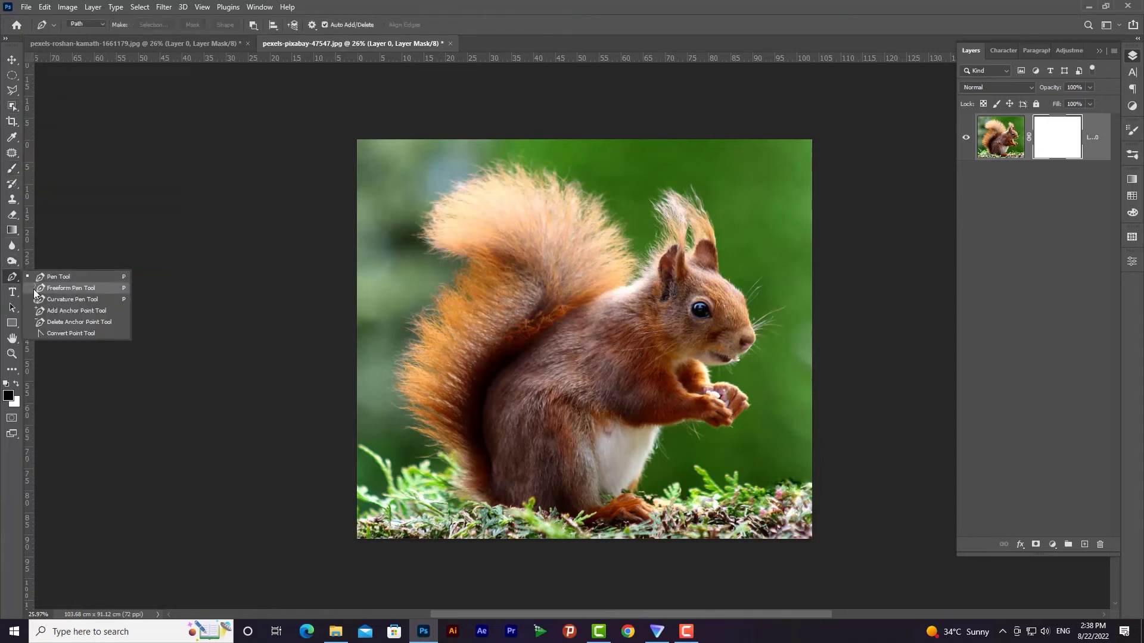
left_click(29, 277)
left_click(101, 25)
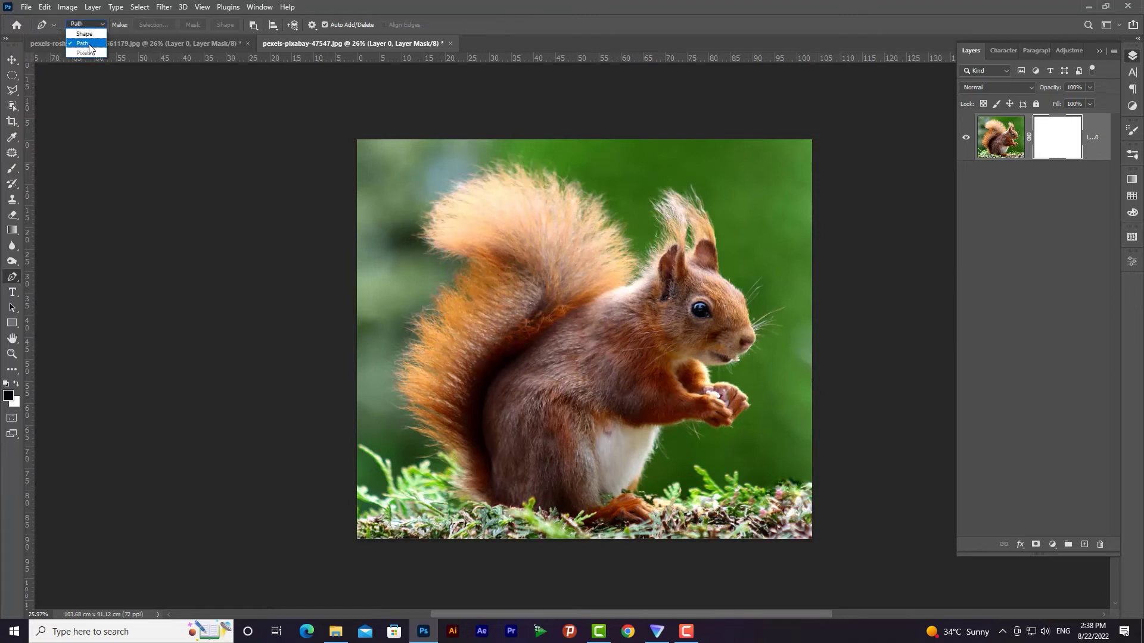
left_click(89, 44)
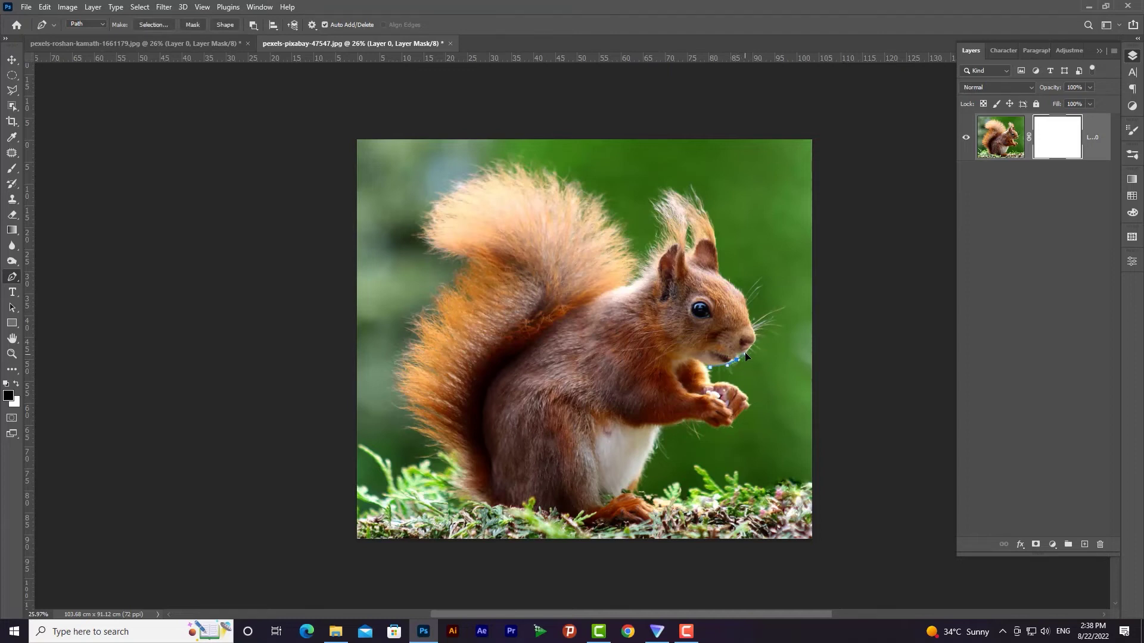
left_click_drag(755, 335, 750, 316)
left_click(746, 305)
left_click(732, 284)
left_click(719, 274)
left_click_drag(679, 192, 644, 174)
left_click(654, 209)
left_click(663, 228)
left_click(660, 245)
left_click(645, 271)
left_click(626, 284)
left_click(581, 192)
left_click(531, 175)
left_click_drag(490, 174, 479, 183)
left_click(432, 215)
left_click(459, 286)
left_click(429, 330)
left_click(416, 403)
left_click(457, 470)
left_click(495, 505)
left_click(620, 521)
left_click(656, 510)
left_click(631, 493)
left_click(659, 423)
left_click(687, 421)
left_click(724, 427)
left_click(739, 413)
left_click(748, 403)
left_click(732, 385)
left_click(707, 382)
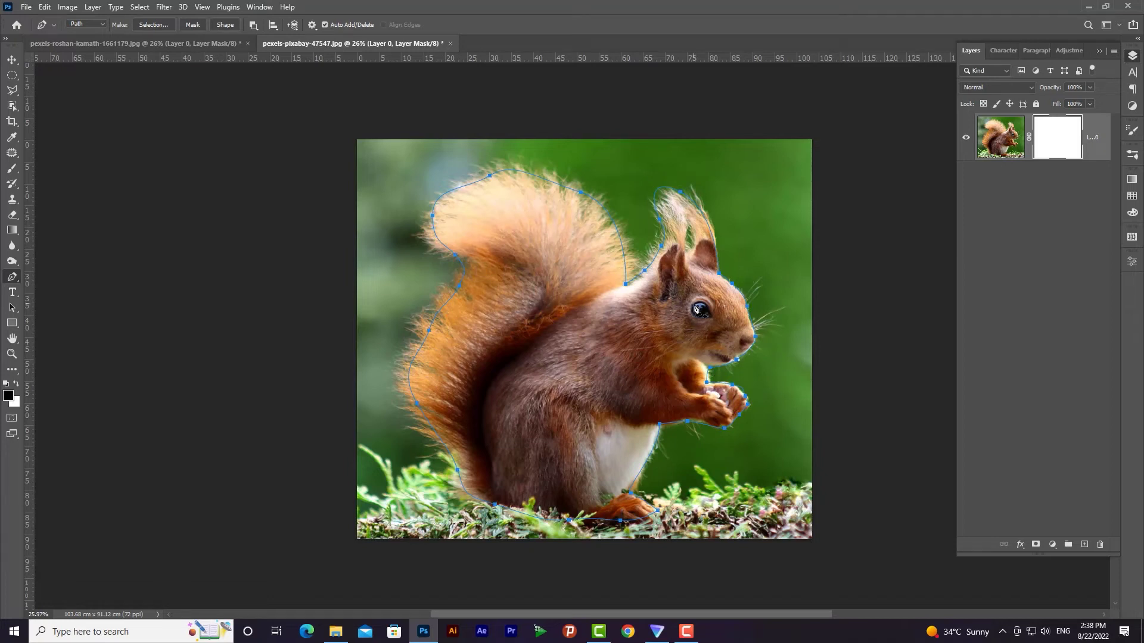
- Convert the squirrel path to a selection and invert it so that only the squirrel is selected
key("ctrl+Return")
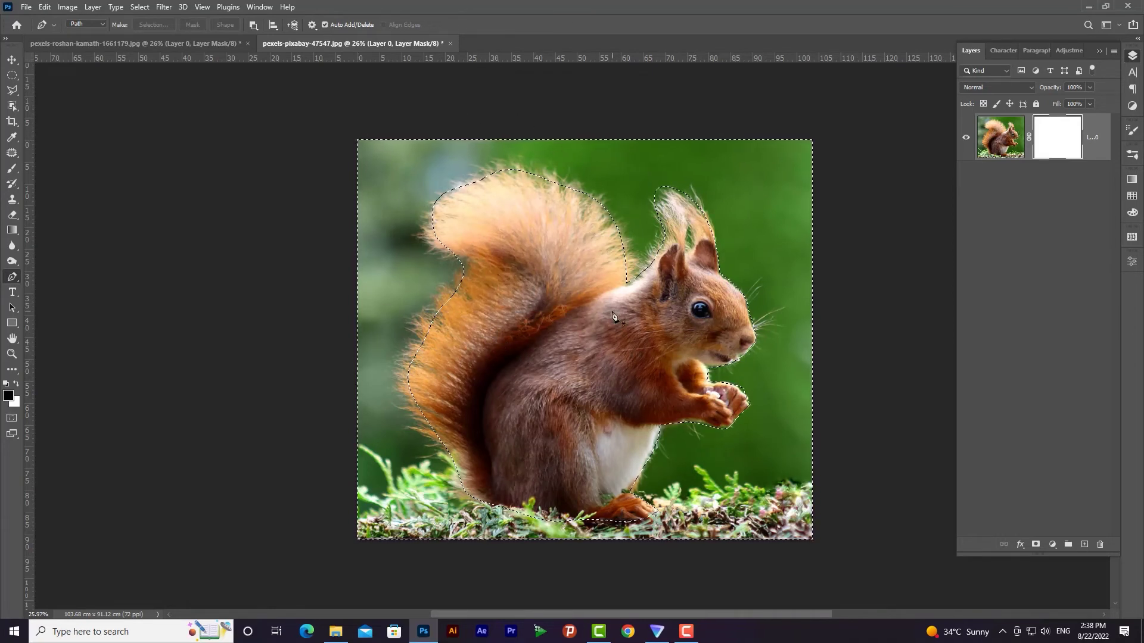
key("ctrl+shift+i")
key("ctrl+shift+i")
left_click(140, 7)
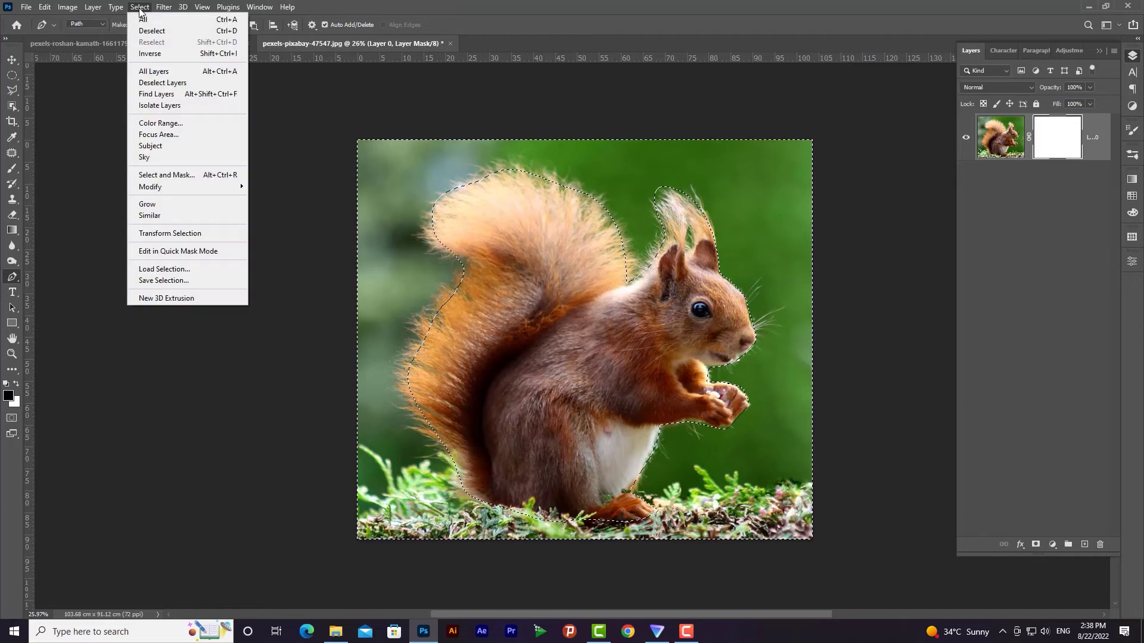
left_click(167, 54)
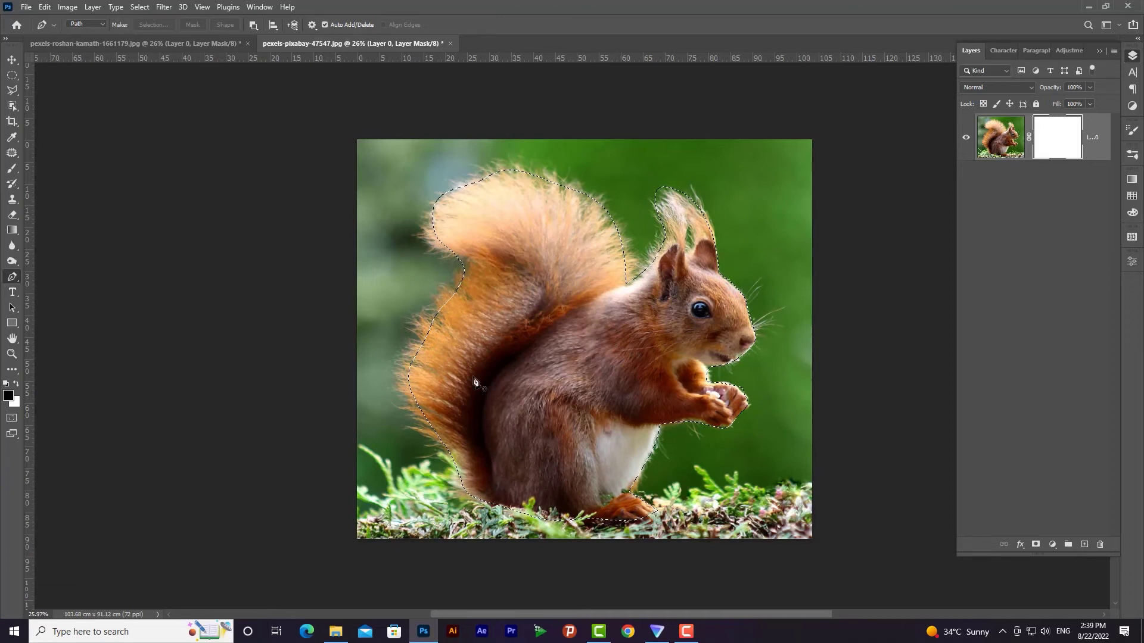
- Invert the selection to the background, paint it black on the layer mask with a 400 px brush, and deselect
left_click(14, 173)
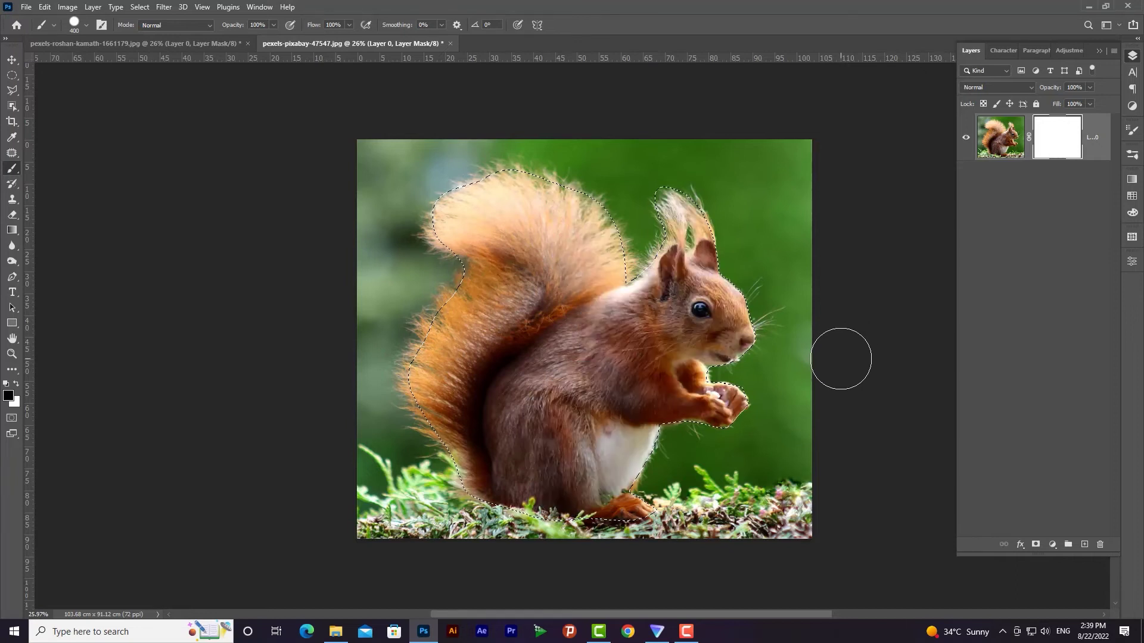
key("ctrl+shift+i")
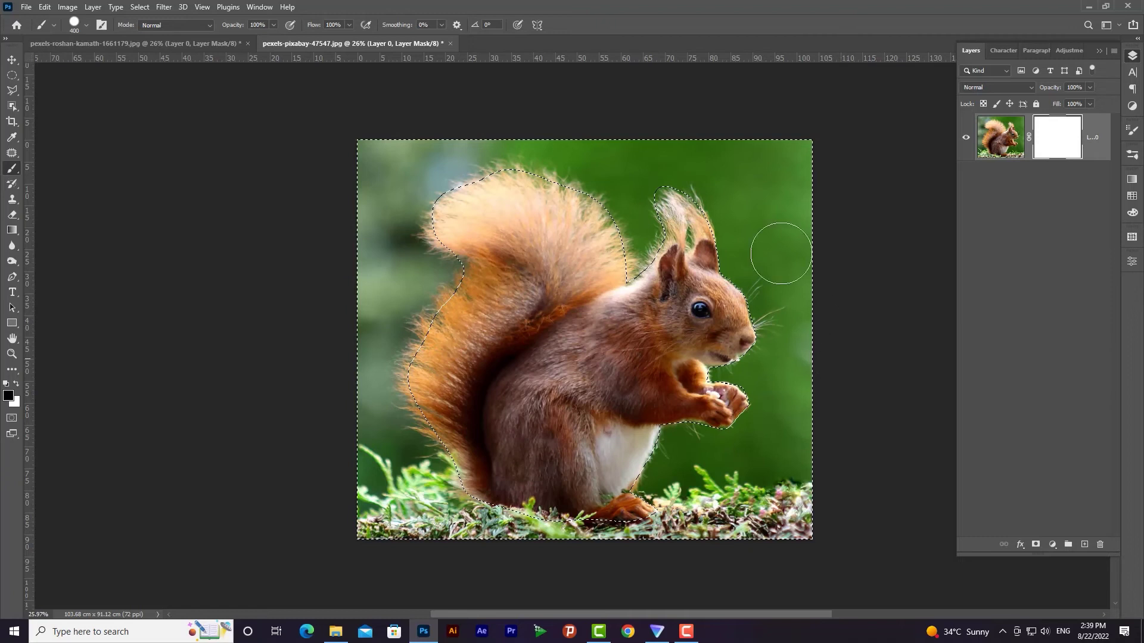
mouse_move(700, 152)
left_mouse_down()
mouse_move(745, 242)
mouse_move(761, 123)
mouse_move(799, 145)
mouse_move(776, 322)
mouse_move(679, 444)
mouse_move(707, 485)
mouse_move(483, 566)
mouse_move(398, 535)
mouse_move(351, 351)
mouse_move(521, 122)
mouse_move(751, 214)
mouse_move(641, 268)
left_mouse_up()
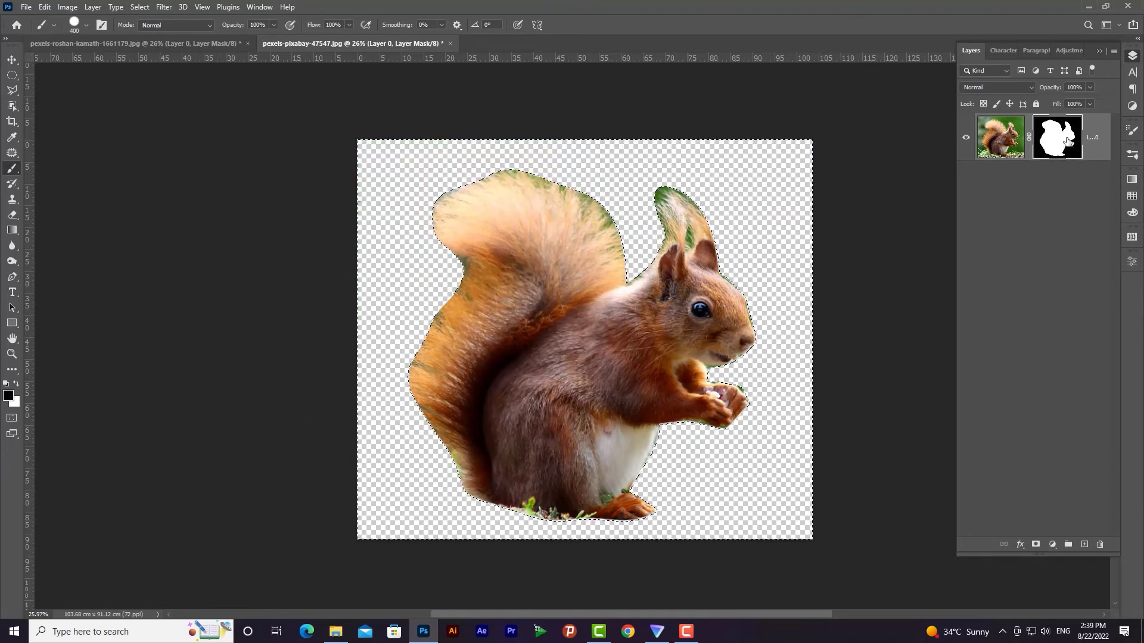
key("ctrl+d")
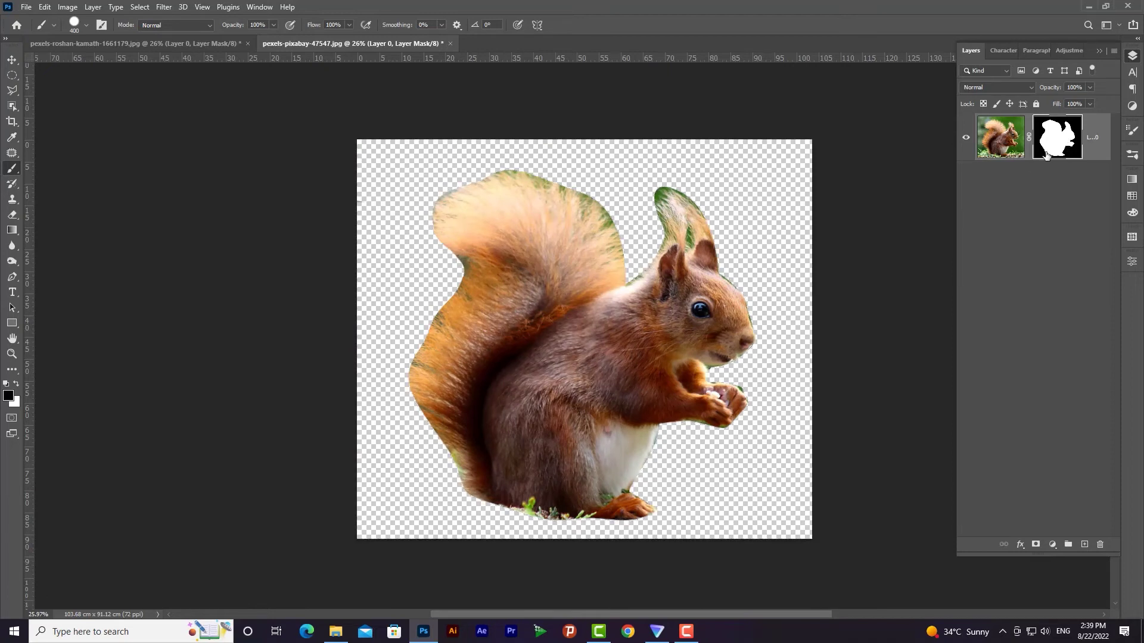
- Move the masked squirrel slightly and undo the move, and hide and show its layer
key("v")
mouse_move(613, 382)
left_mouse_down()
mouse_move(650, 374)
mouse_move(621, 351)
mouse_move(628, 360)
left_mouse_up()
key("ctrl+z")
left_click(965, 137)
left_click(965, 137)
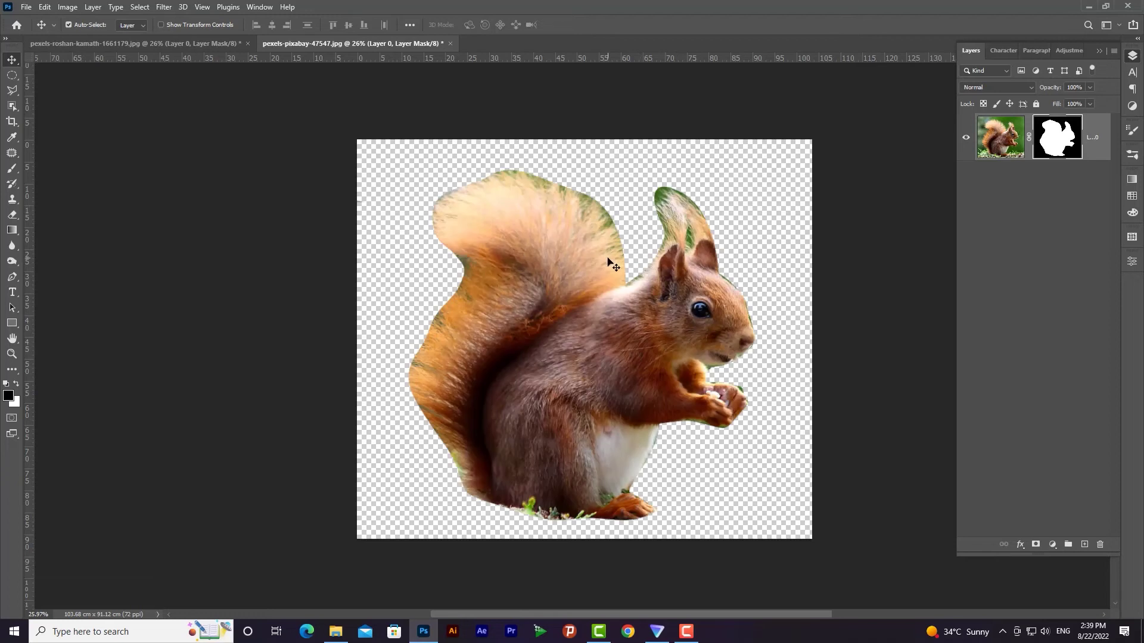
- Delete the squirrel's layer mask and add a Vibrance adjustment layer above the photo
right_click(1068, 147)
left_click(1052, 156)
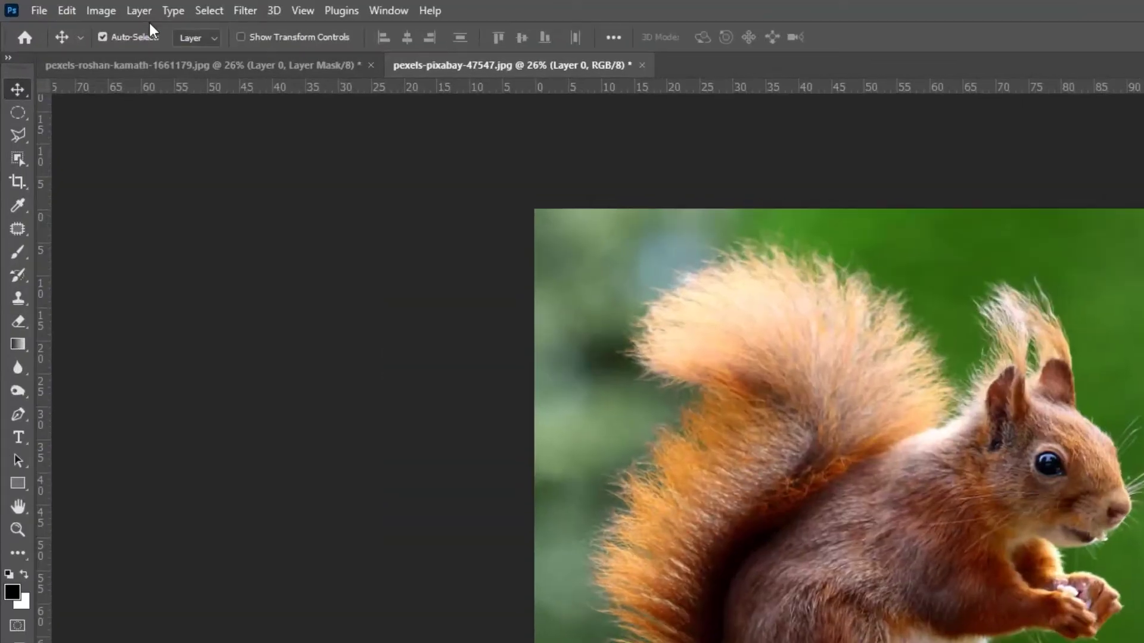
left_click(93, 8)
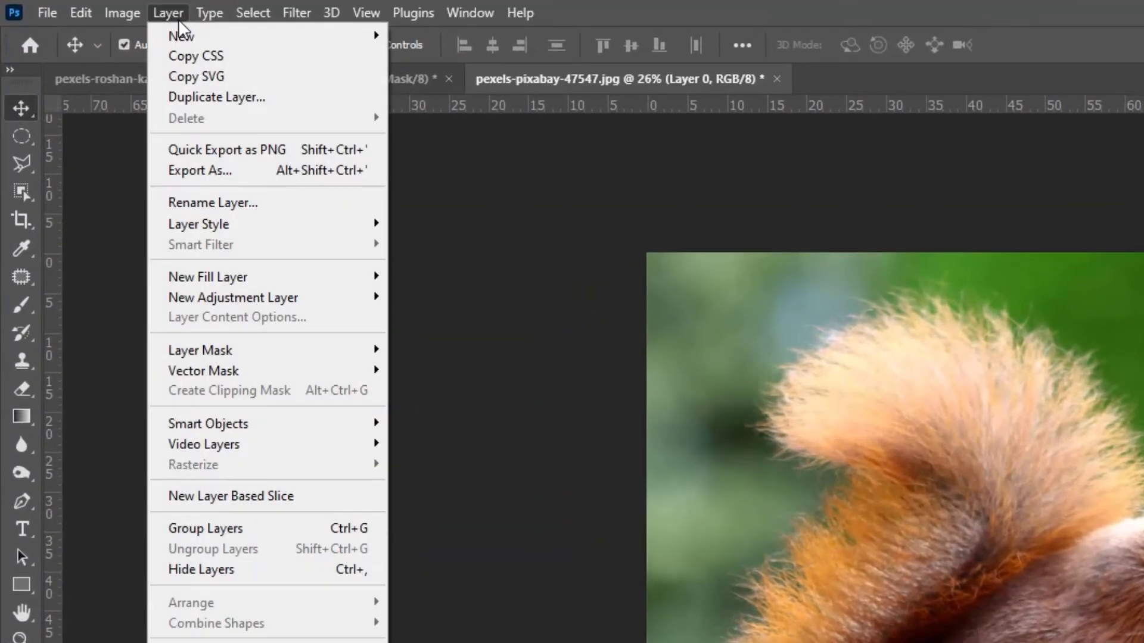
mouse_move(230, 298)
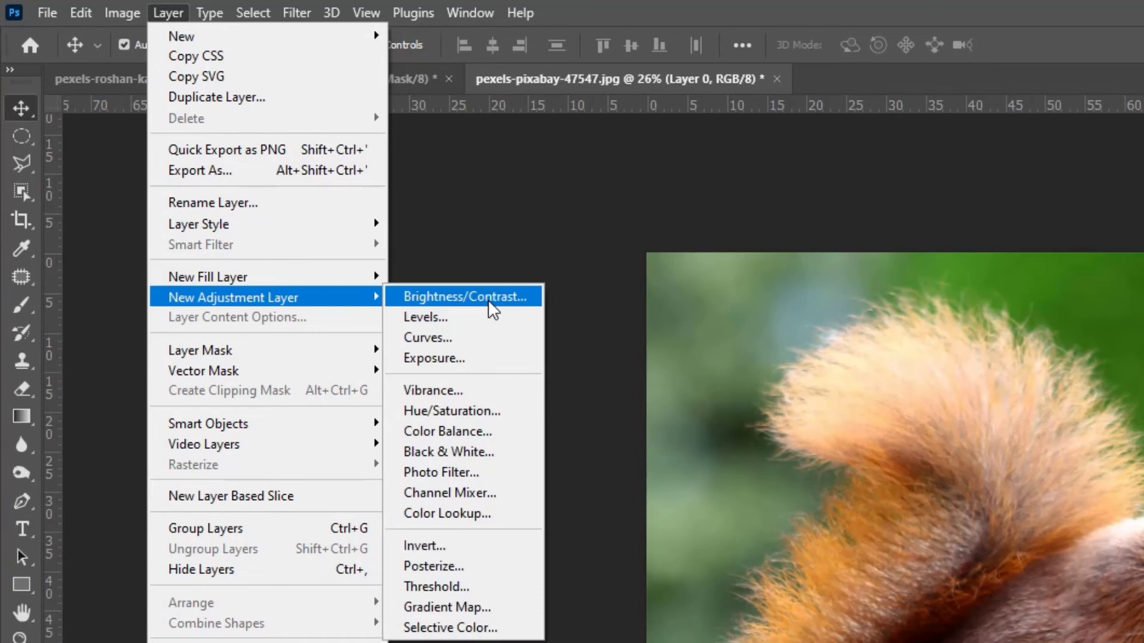
left_click(463, 398)
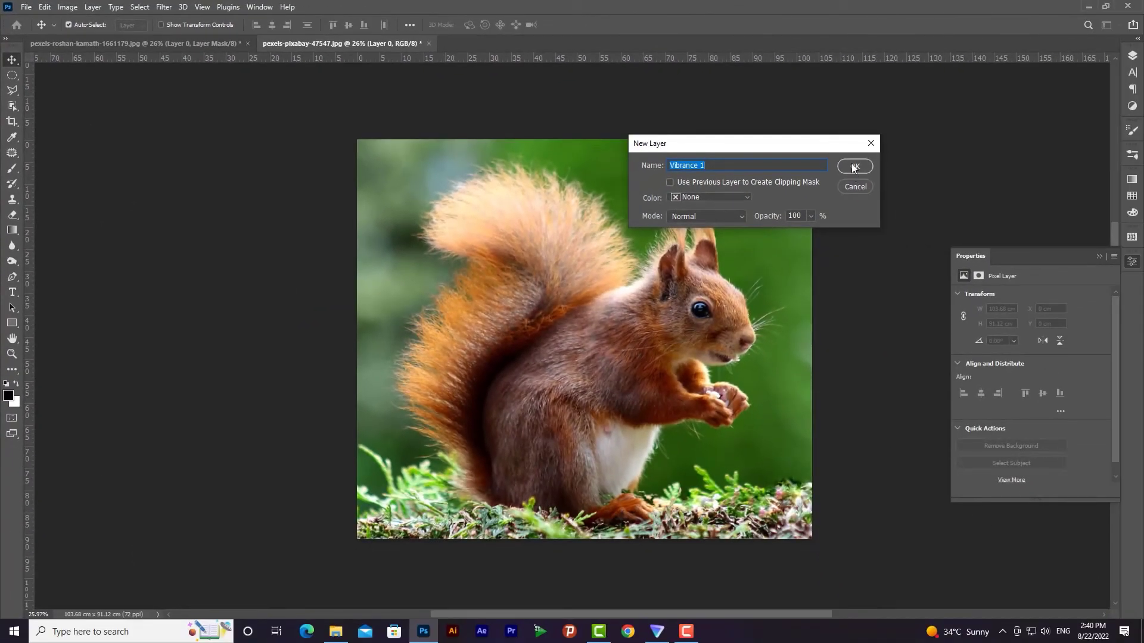
left_click(853, 167)
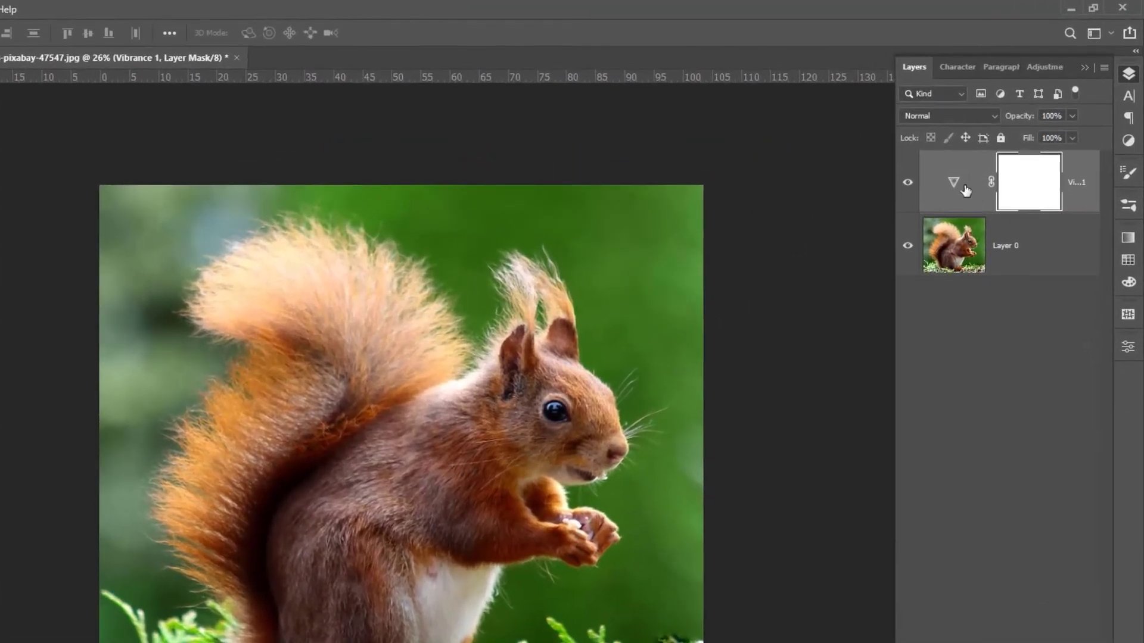
- Set the adjustment layer's Vibrance to +100 and Saturation to +75
double_click(1002, 137)
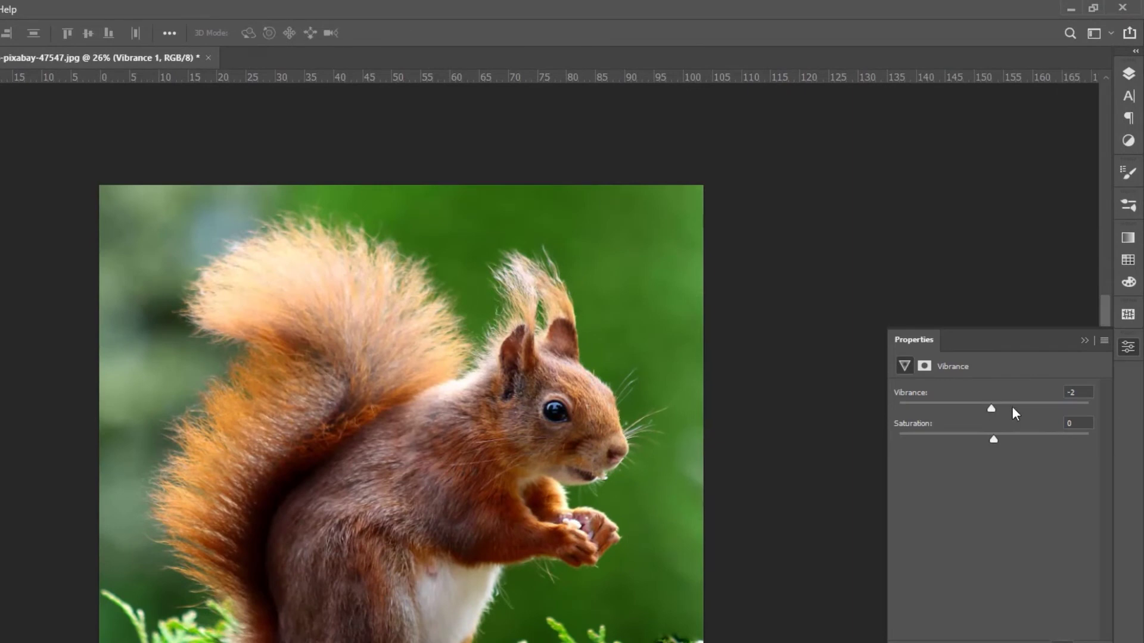
left_click_drag(993, 440, 1096, 409)
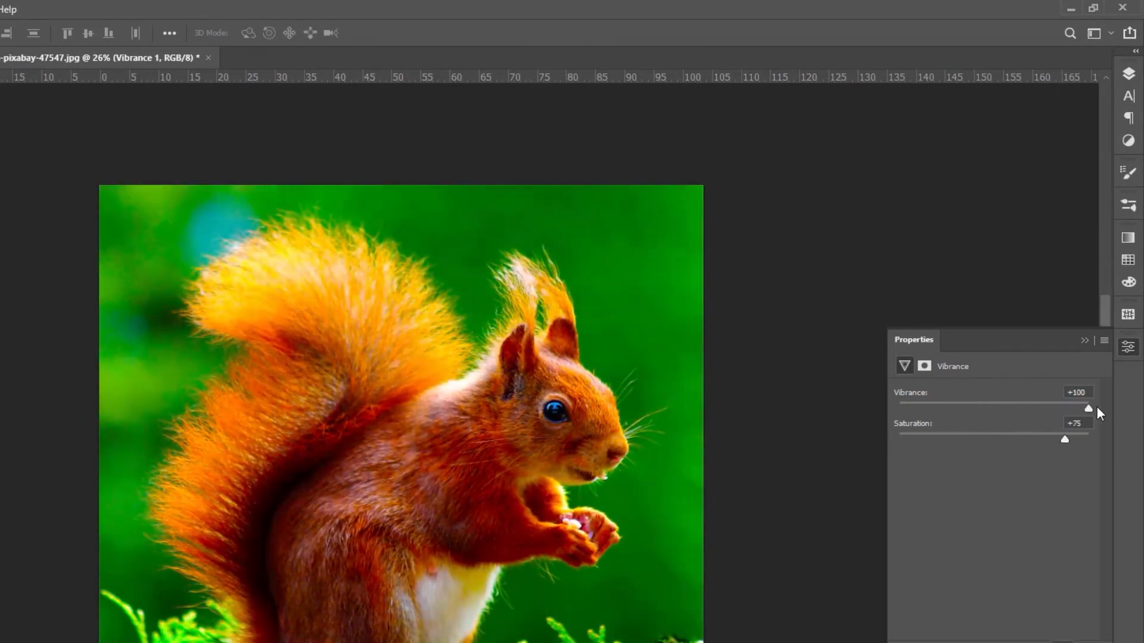
- Paint black over the squirrel's head and tail on the Vibrance layer's mask with a 400 px brush
left_click(1128, 72)
left_click(1022, 195)
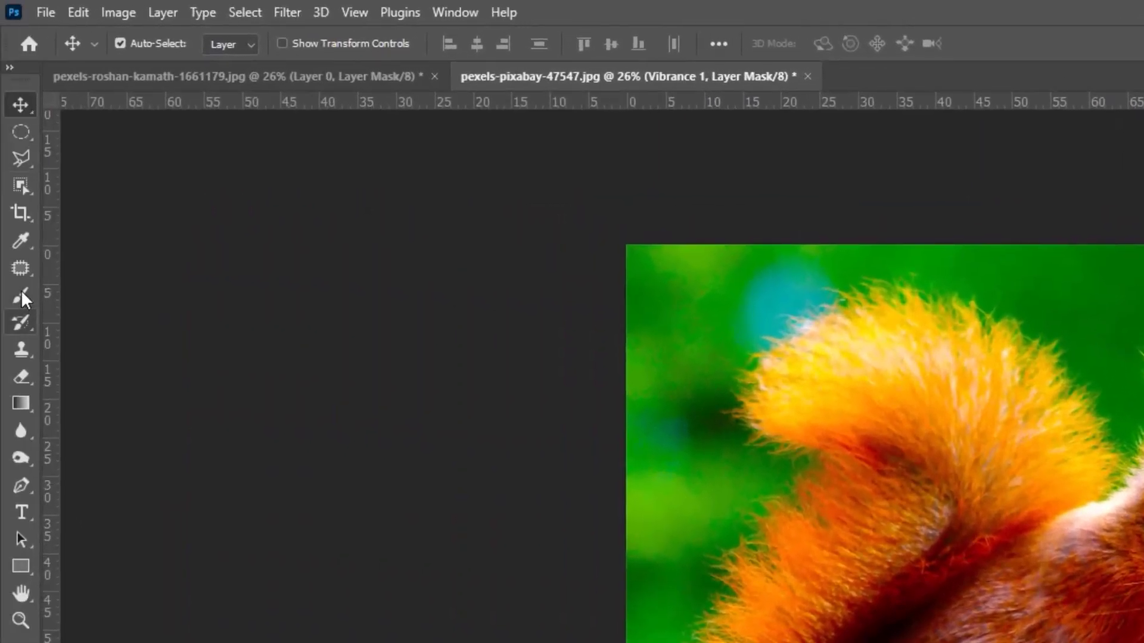
left_click(20, 294)
mouse_move(709, 292)
left_mouse_down()
mouse_move(708, 339)
mouse_move(687, 232)
mouse_move(740, 339)
mouse_move(683, 234)
mouse_move(689, 286)
mouse_move(733, 325)
left_mouse_up()
mouse_move(422, 217)
left_mouse_down()
mouse_move(501, 195)
mouse_move(467, 224)
mouse_move(533, 200)
mouse_move(498, 198)
mouse_move(572, 215)
mouse_move(488, 246)
mouse_move(573, 253)
mouse_move(486, 261)
mouse_move(603, 238)
mouse_move(543, 269)
mouse_move(473, 278)
mouse_move(450, 297)
mouse_move(595, 251)
mouse_move(450, 353)
mouse_move(440, 391)
mouse_move(432, 376)
mouse_move(453, 472)
mouse_move(432, 335)
mouse_move(416, 405)
left_mouse_up()
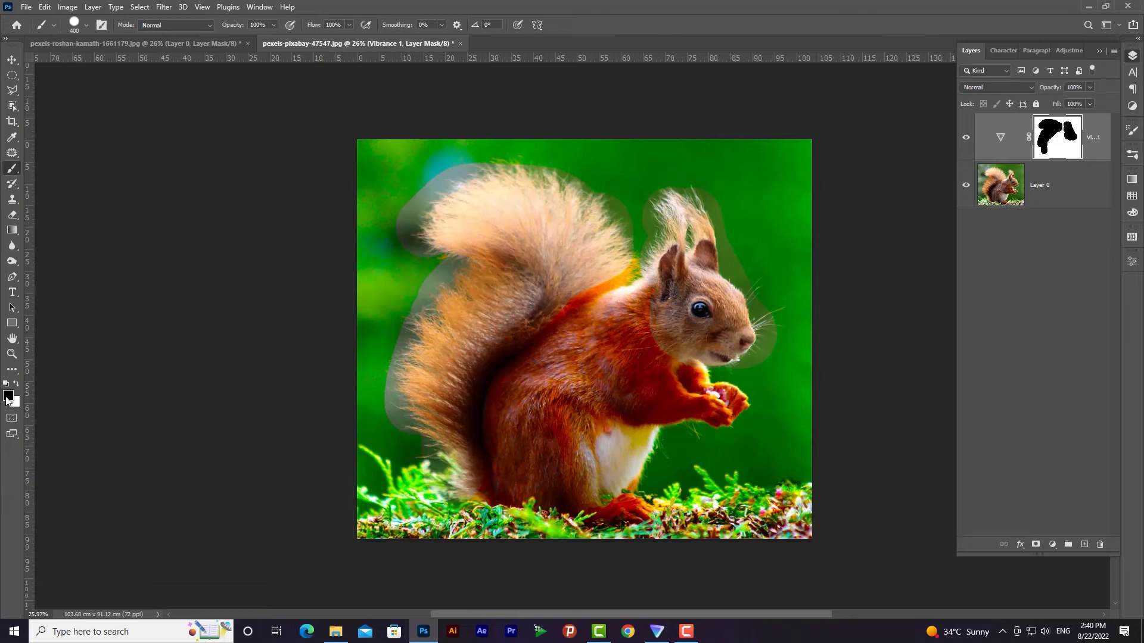
- Paint white with a 250 px brush on the Vibrance mask along the outer edges of the tail and face to restore the background's color
key("z")
mouse_move(421, 209)
left_mouse_down()
mouse_move(439, 219)
mouse_move(500, 175)
left_mouse_up()
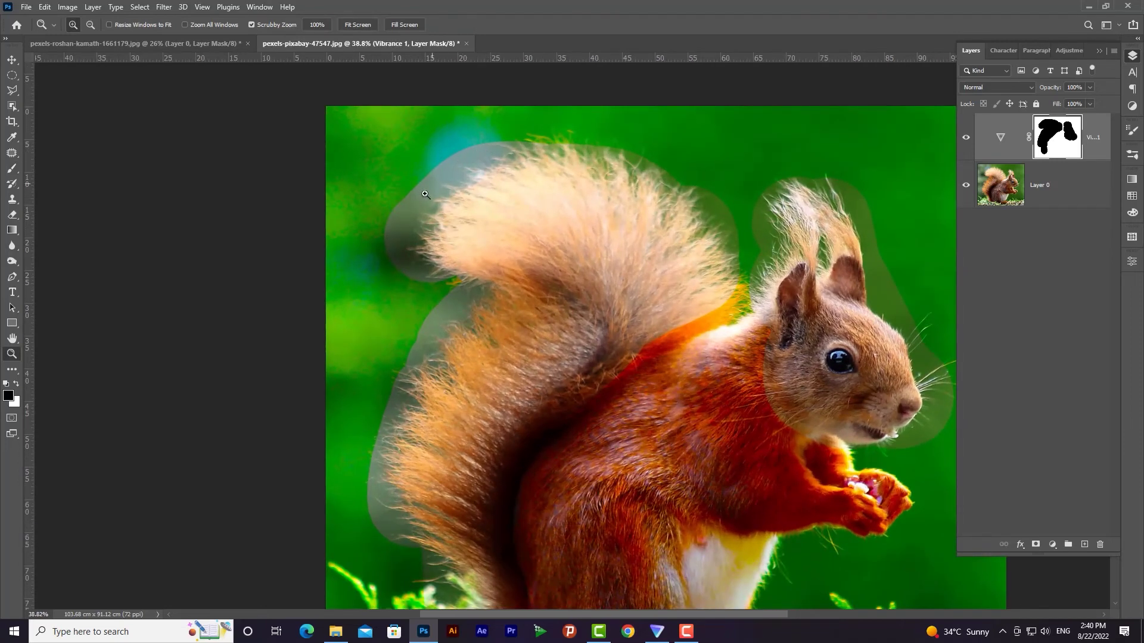
left_click_drag(527, 322, 422, 294)
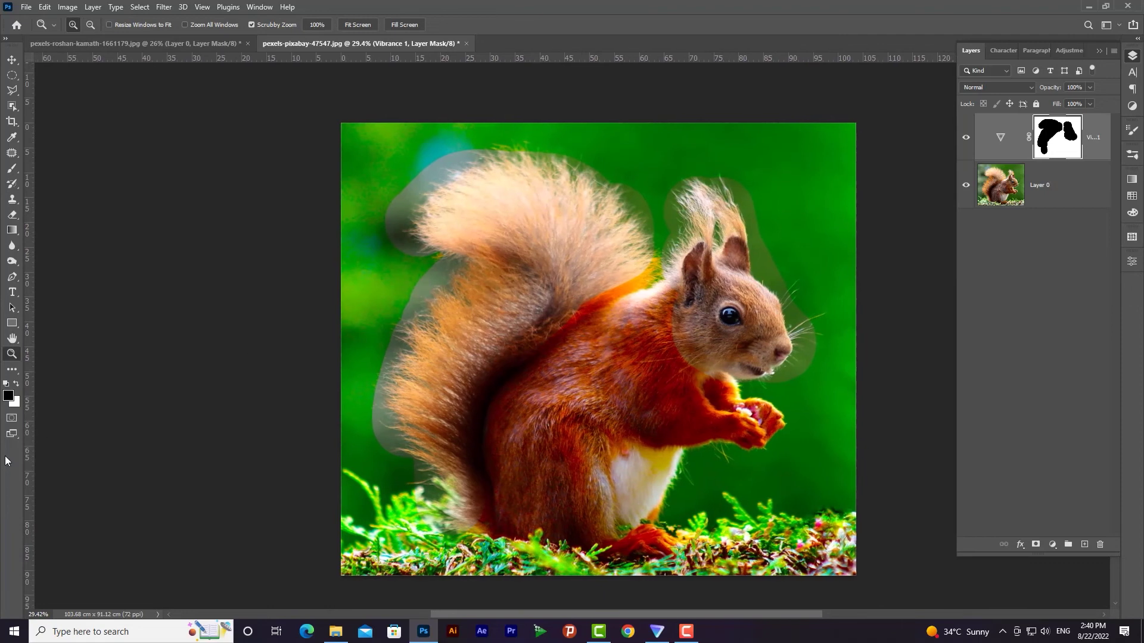
left_click(12, 169)
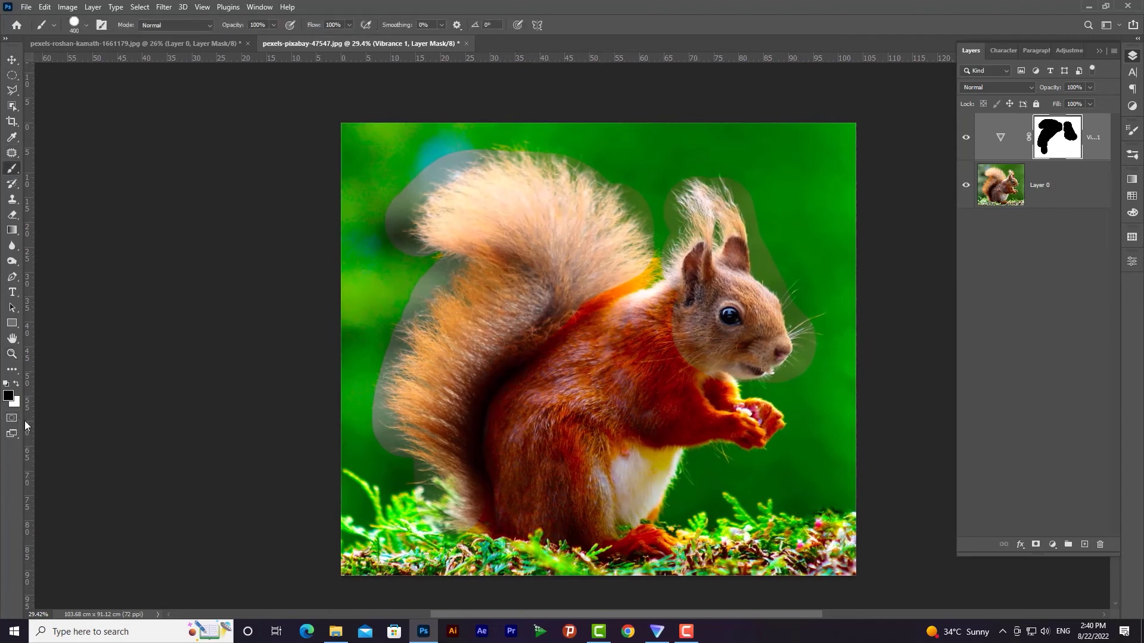
left_click(16, 385)
key("bracketleft")
mouse_move(447, 152)
left_mouse_down()
mouse_move(507, 133)
mouse_move(395, 217)
mouse_move(403, 200)
mouse_move(381, 237)
mouse_move(421, 269)
mouse_move(372, 357)
mouse_move(365, 426)
mouse_move(408, 462)
left_mouse_up()
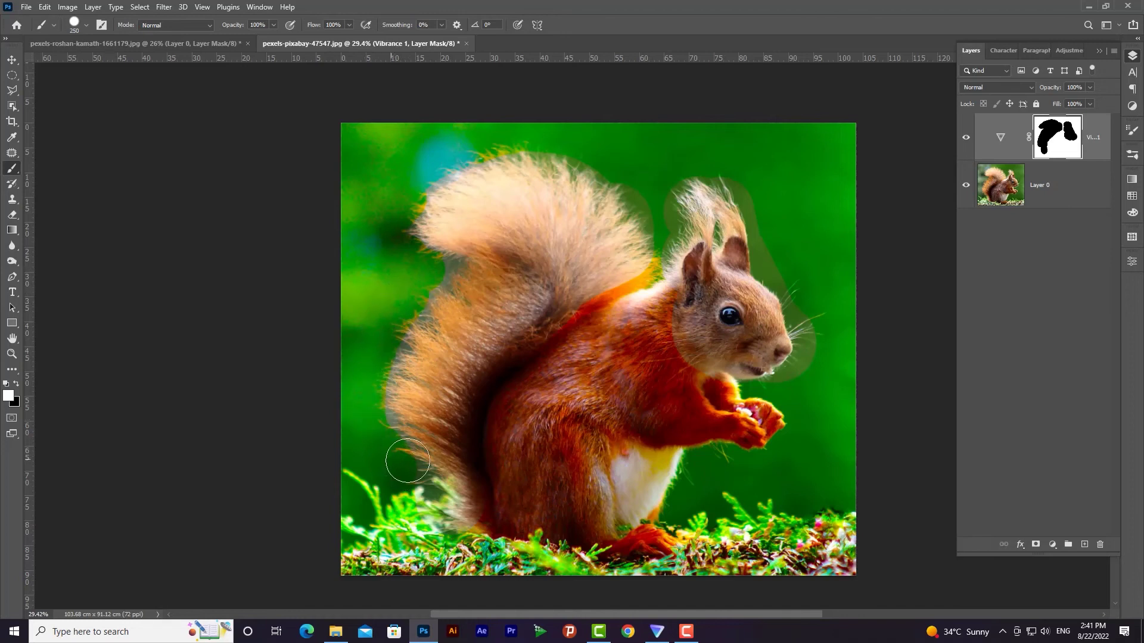
mouse_move(848, 332)
left_mouse_down()
mouse_move(798, 291)
mouse_move(760, 193)
mouse_move(822, 342)
mouse_move(789, 384)
left_mouse_up()
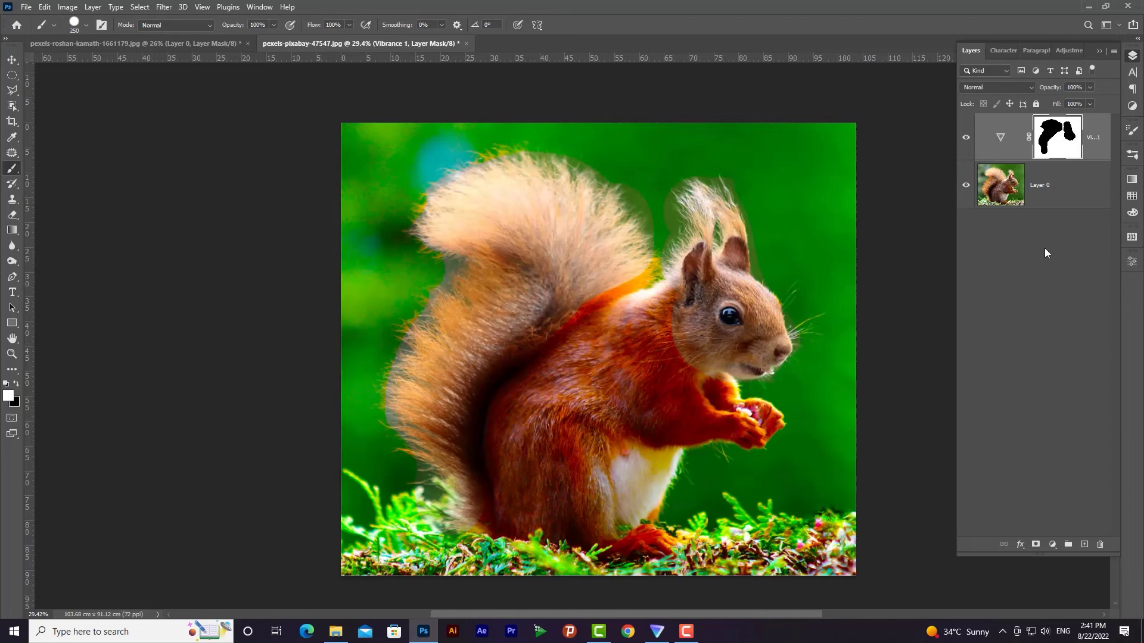
- Hide and show the Vibrance adjustment layer repeatedly to compare its effect, and return to the parrot image
left_click(965, 138)
left_click(965, 138)
key("z")
scroll(786, 288, "down", 3)
left_click(965, 137)
left_click(965, 138)
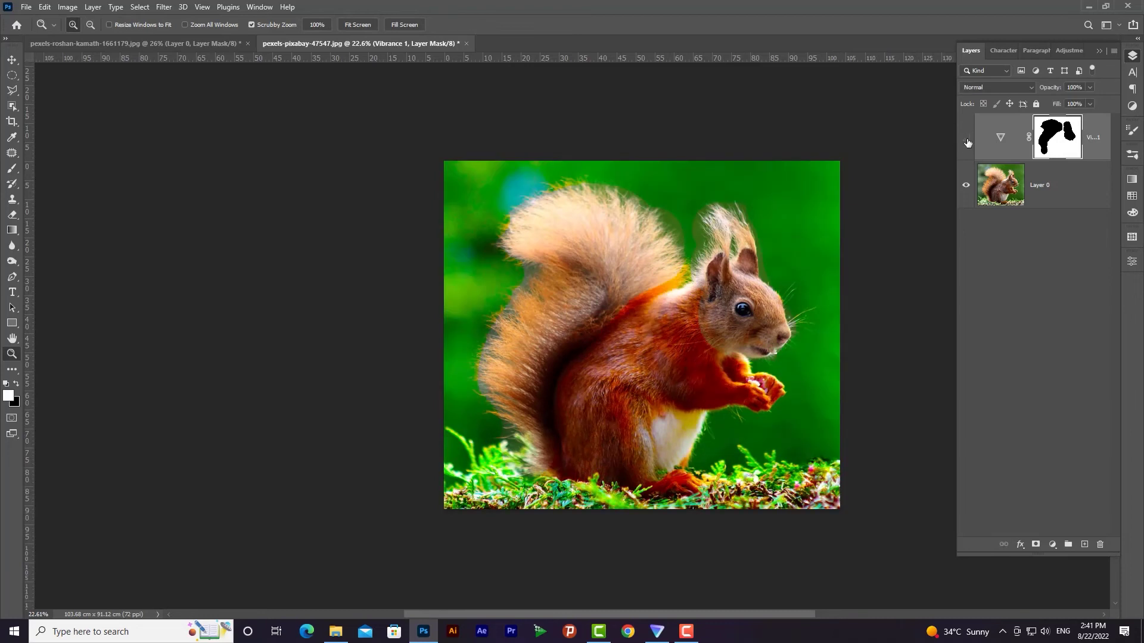
left_click(966, 140)
left_click(964, 140)
left_click(223, 44)
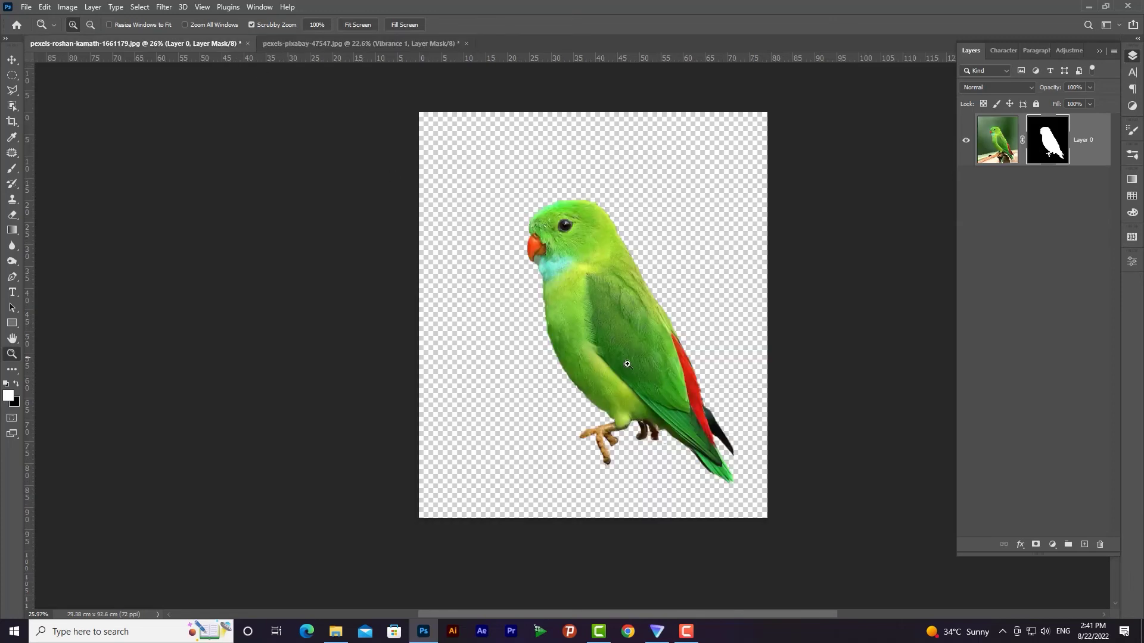
- Delete the parrot layer's mask and start a Pen tool path at the beak, tracing down around the throat
right_click(1056, 141)
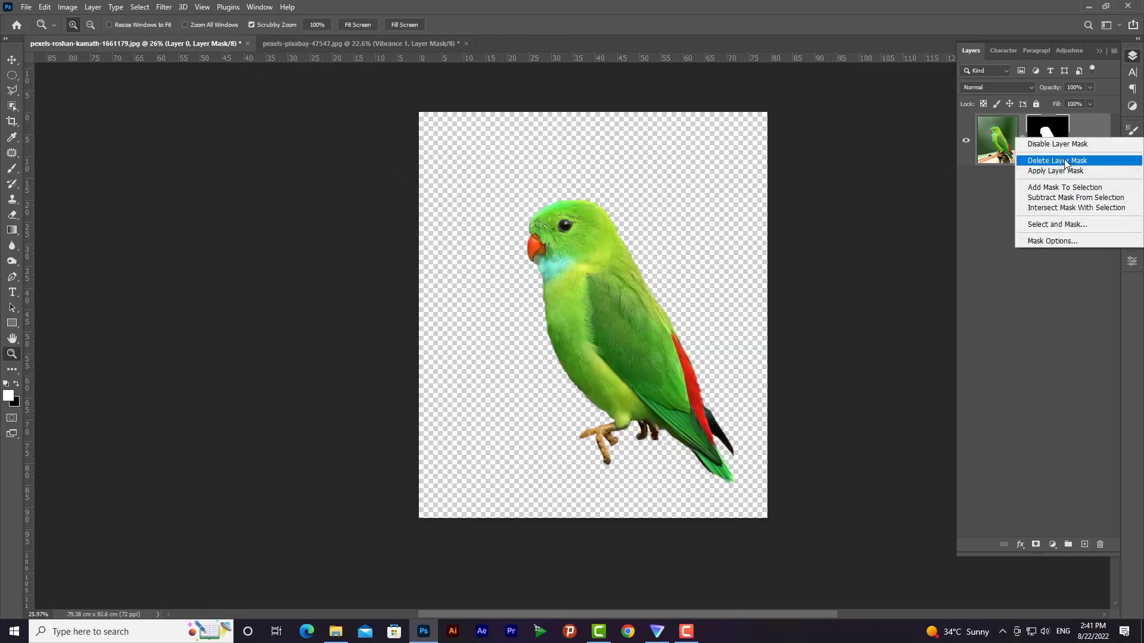
left_click(1057, 162)
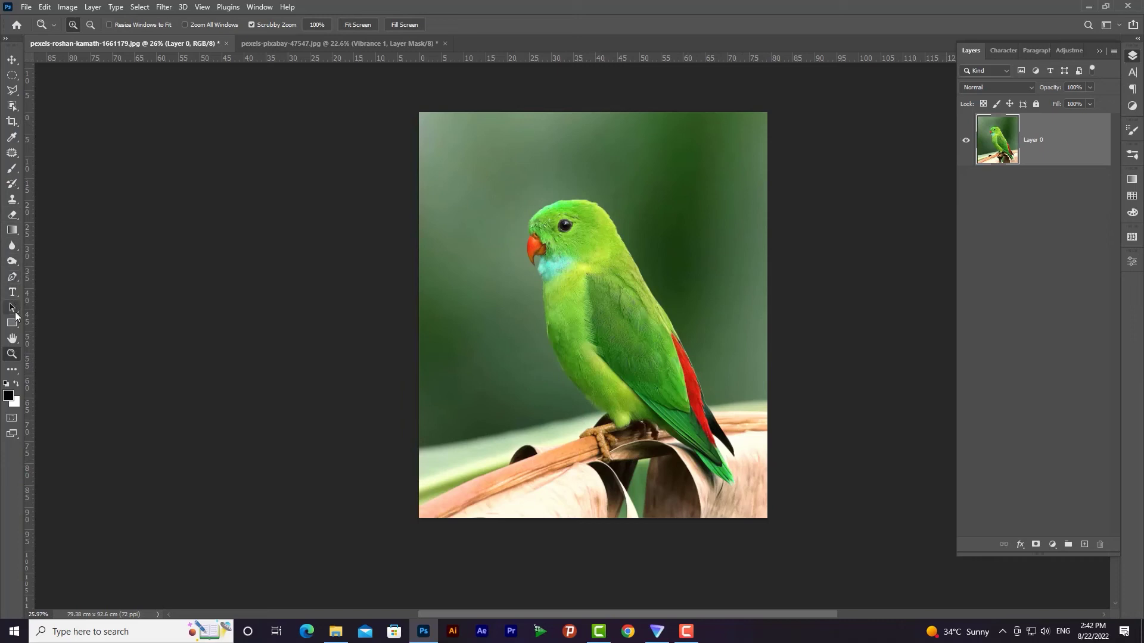
left_click(12, 277)
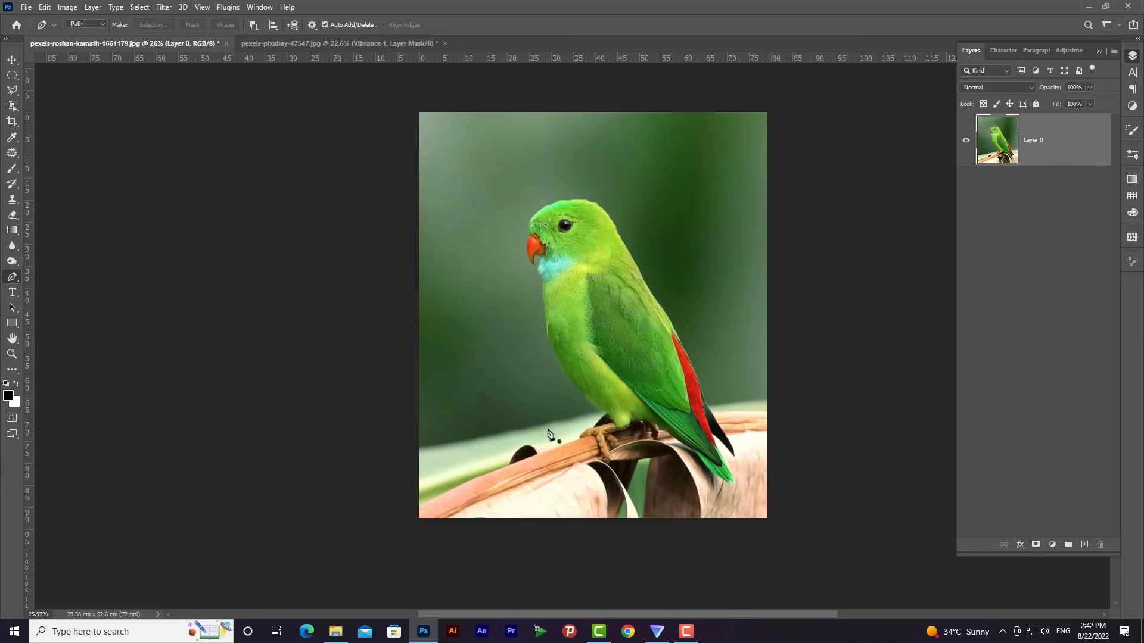
key("z")
left_click_drag(543, 238, 595, 241)
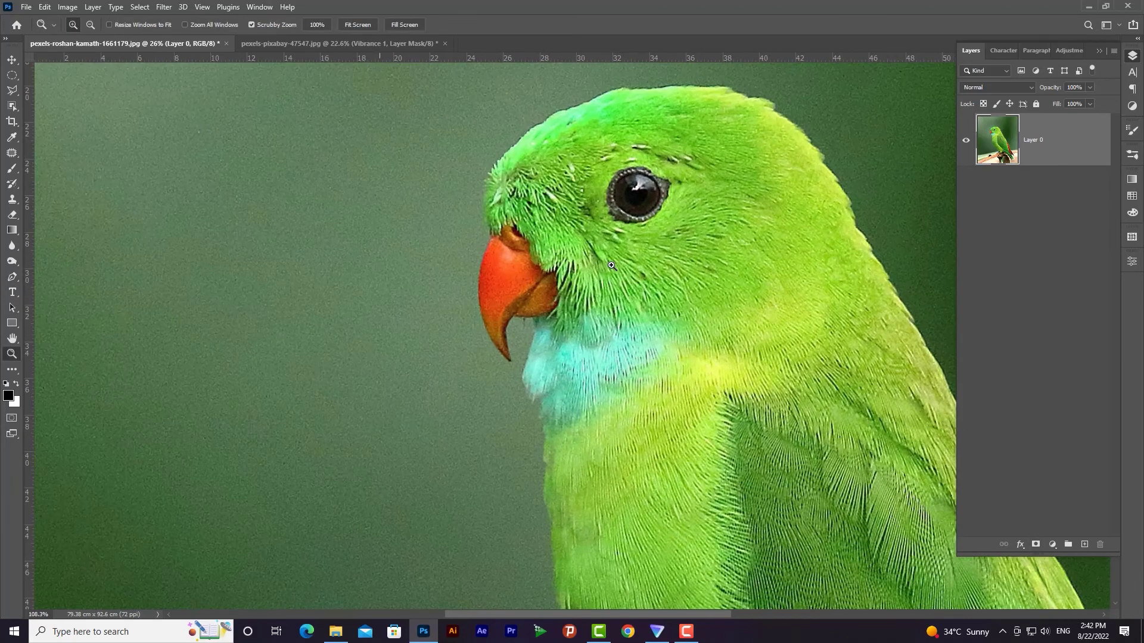
left_click(14, 277)
left_click(492, 238)
left_click_drag(515, 315, 526, 308)
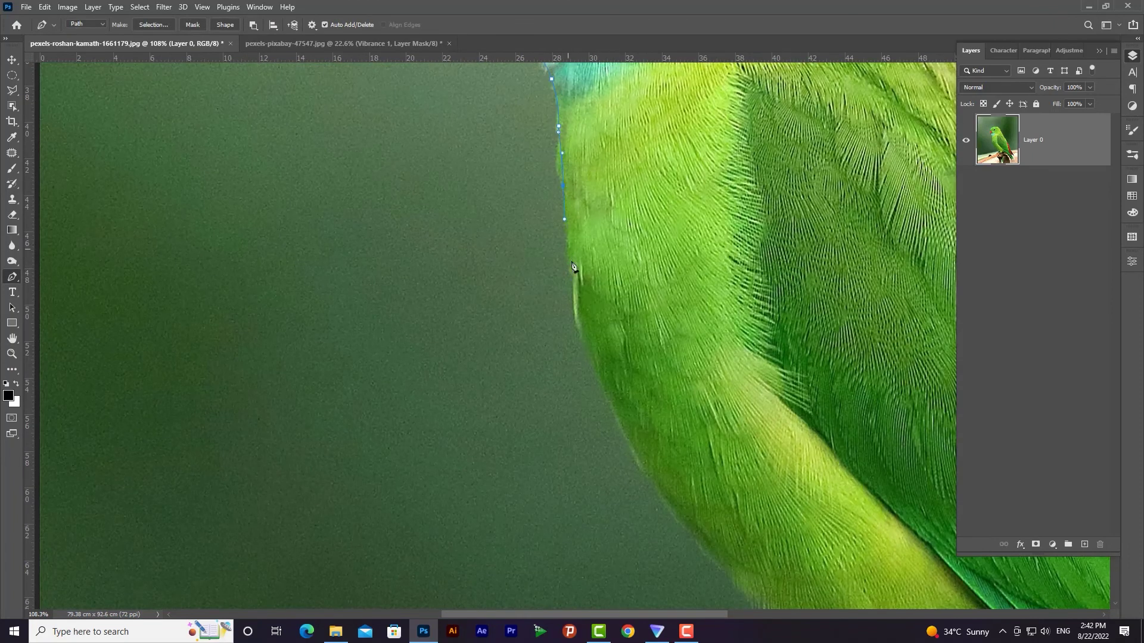
- Continue the pen path down the parrot's chest and belly to the tip of the front toe
scroll(588, 275, "down", 3)
left_click(675, 451)
left_click(645, 458)
left_click(630, 472)
left_click(614, 485)
left_click(617, 493)
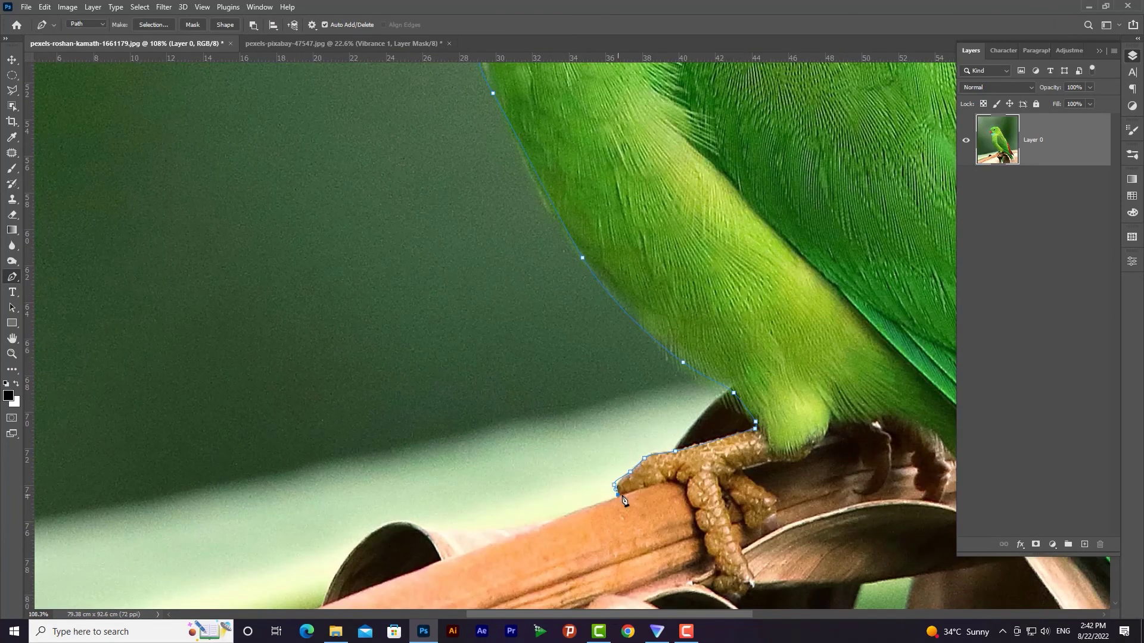
- Trace the pen path around the front foot's claws and the rear foot beneath the parrot's belly
left_click(706, 533)
left_click(721, 595)
left_click(752, 576)
left_click(728, 488)
left_click(774, 514)
left_click(744, 473)
left_click(824, 430)
left_click(873, 477)
left_click(866, 490)
left_click(880, 425)
left_click(889, 455)
- Extend the pen path from the rear foot along the underside of the tail and around the tail feather tips
left_click_drag(894, 453, 583, 268)
left_click(837, 380)
left_click(612, 309)
left_click(667, 290)
left_click(750, 338)
left_click(856, 449)
left_click(883, 468)
left_click(923, 496)
left_click(937, 488)
left_click(924, 449)
left_click(840, 304)
left_click(832, 267)
- Trace the pen path up the parrot's red wing edge and back, over the head to the beak
scroll(803, 494, "up", 10)
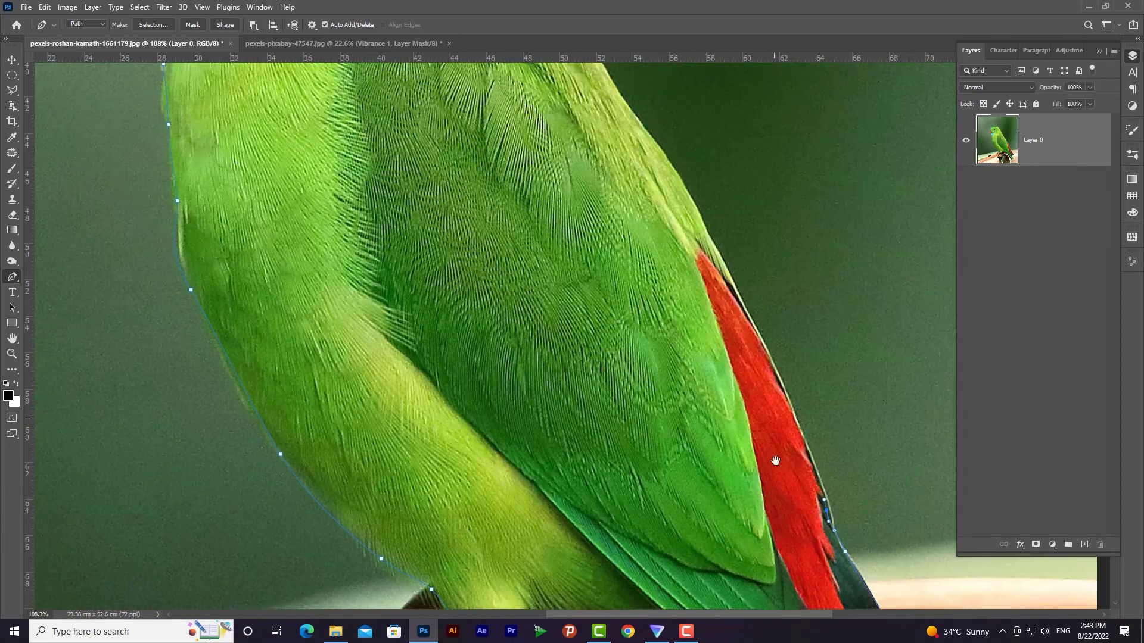
left_click(735, 361)
left_click(686, 300)
scroll(644, 256, "up", 5)
left_click(694, 396)
left_click(607, 248)
left_click(537, 146)
left_click(461, 117)
left_click(268, 177)
- Convert the path to a selection, invert it to cover only the parrot, and add it as a layer mask
key("ctrl+0")
key("ctrl+Return")
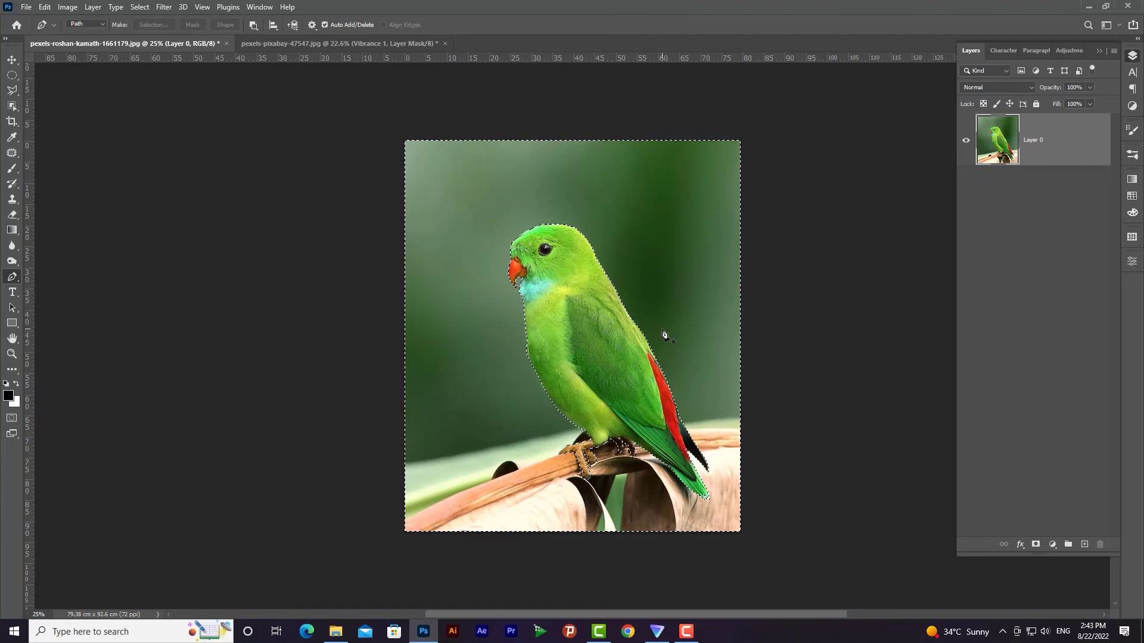
key("shift+ctrl+i")
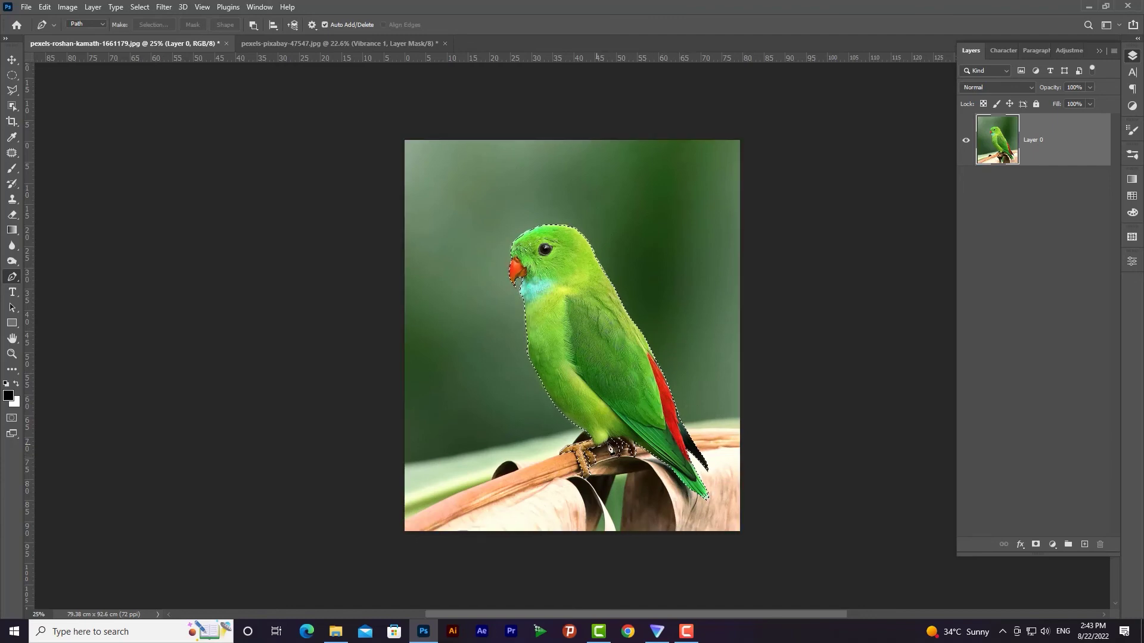
left_click(1036, 544)
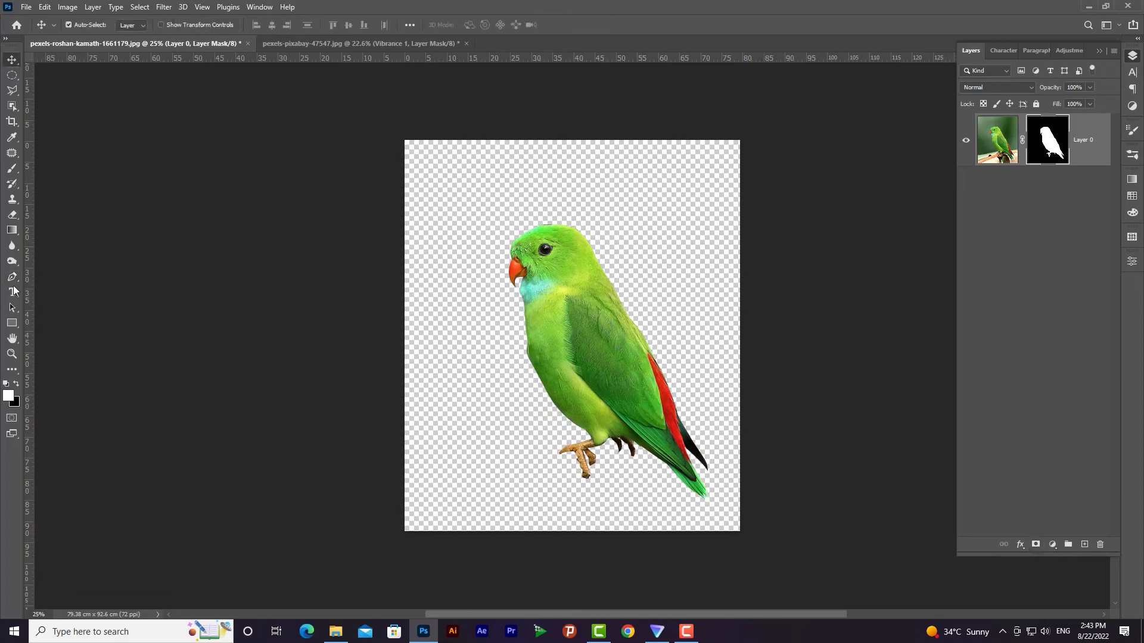
- Draw a rectangle shape about 2346 by 2723 px covering the whole canvas and fill it with dark blue
left_click(12, 322)
left_click_drag(399, 136, 748, 541)
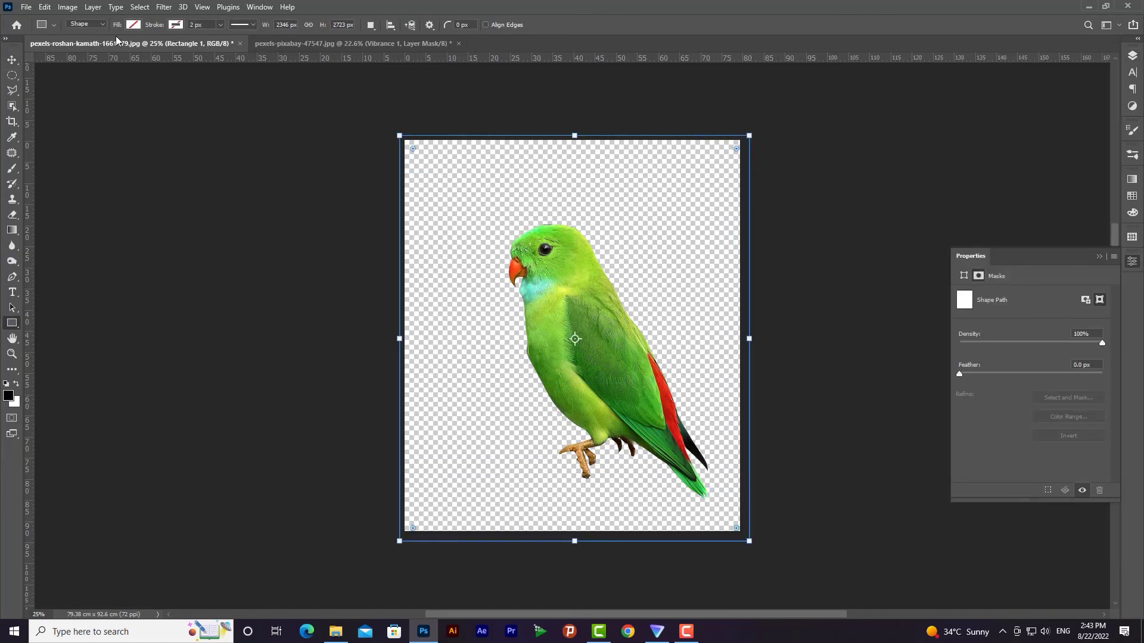
left_click(133, 24)
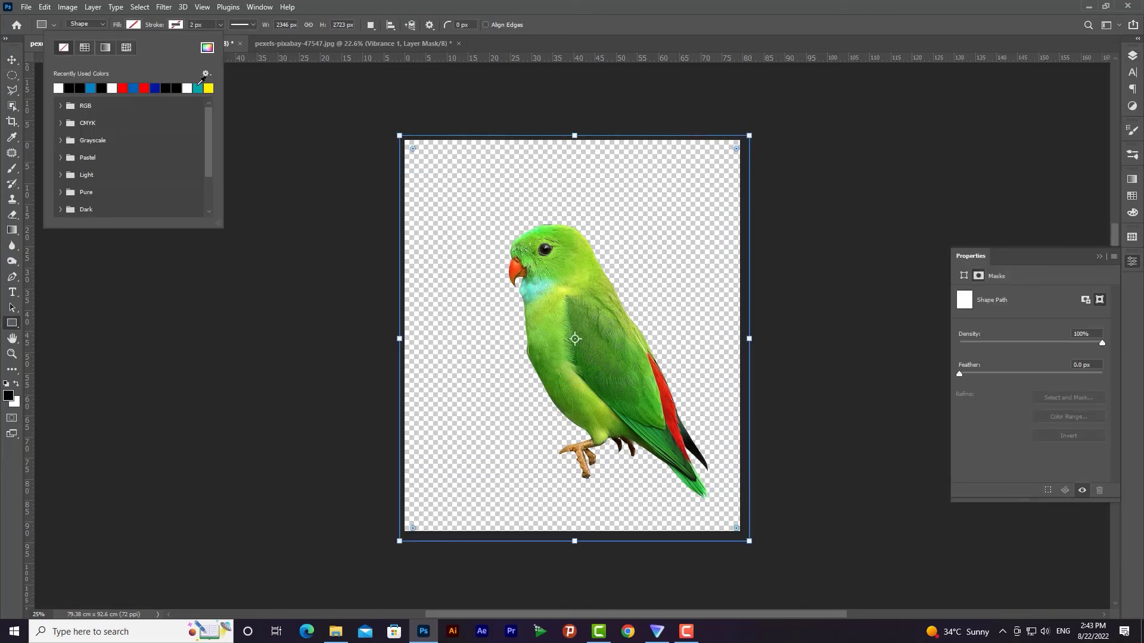
left_click(156, 87)
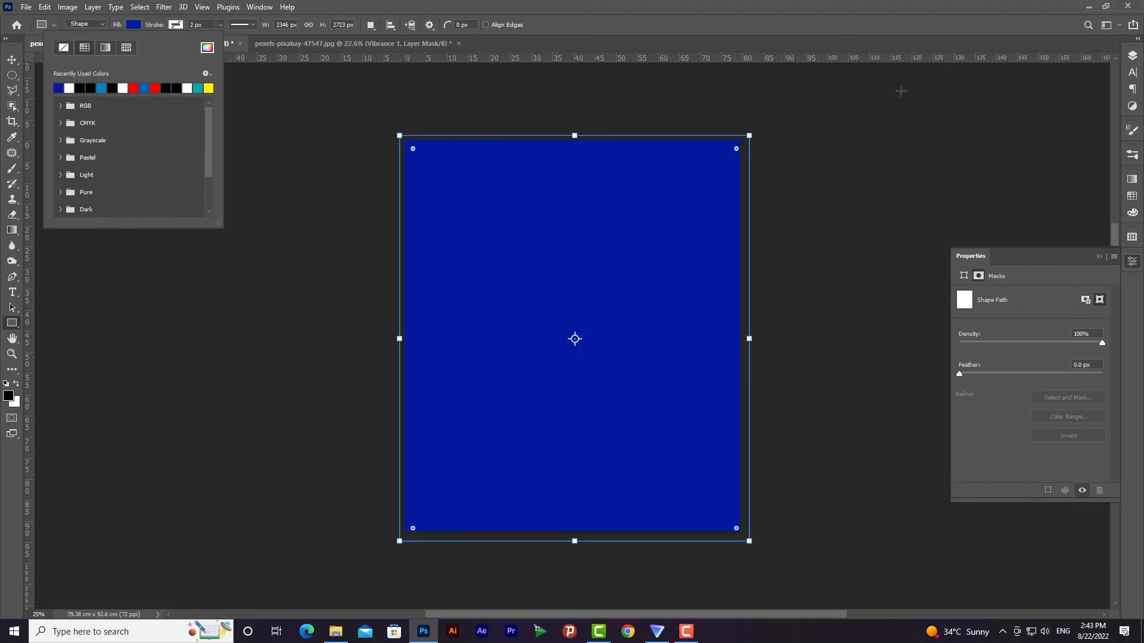
- Place the rectangle layer beneath the parrot layer and move the cut-out parrot slightly up and to the left
left_click(1131, 54)
left_click_drag(1045, 143, 1053, 220)
left_click(11, 59)
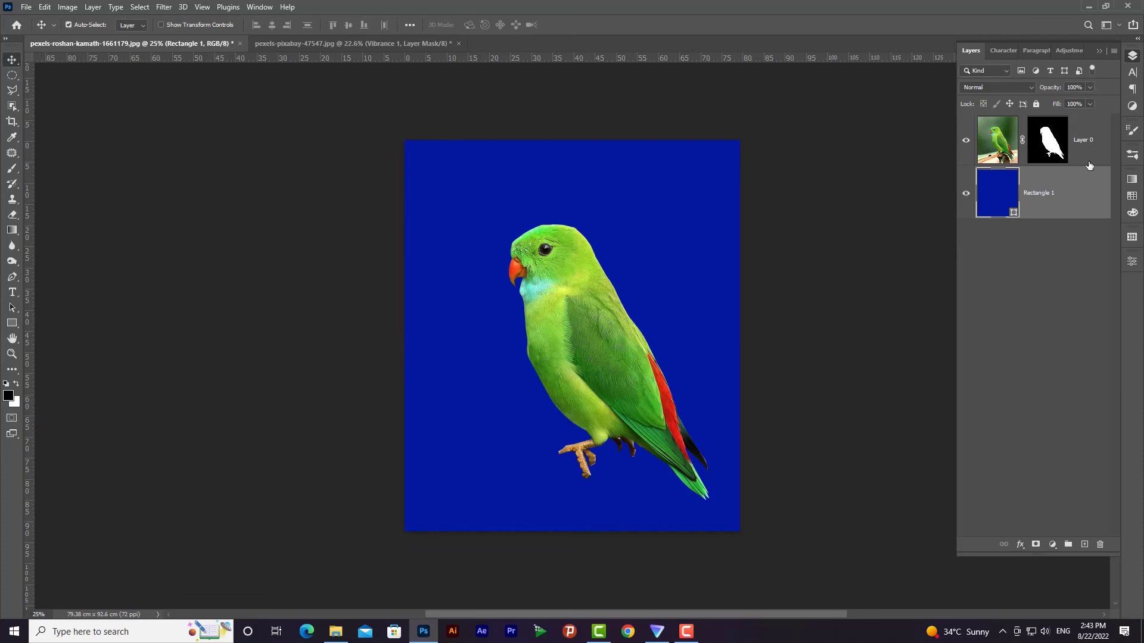
left_click_drag(597, 382, 593, 366)
- Change the rectangle's fill to bright green #33a003 and toggle its visibility off and on
double_click(1003, 186)
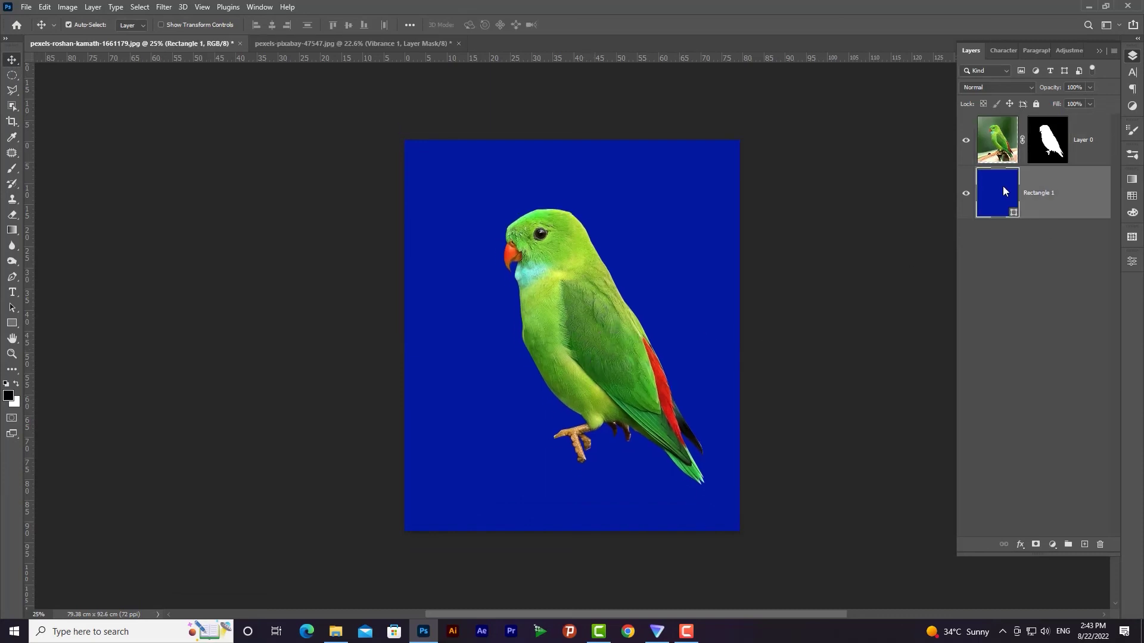
left_click_drag(872, 222, 873, 278)
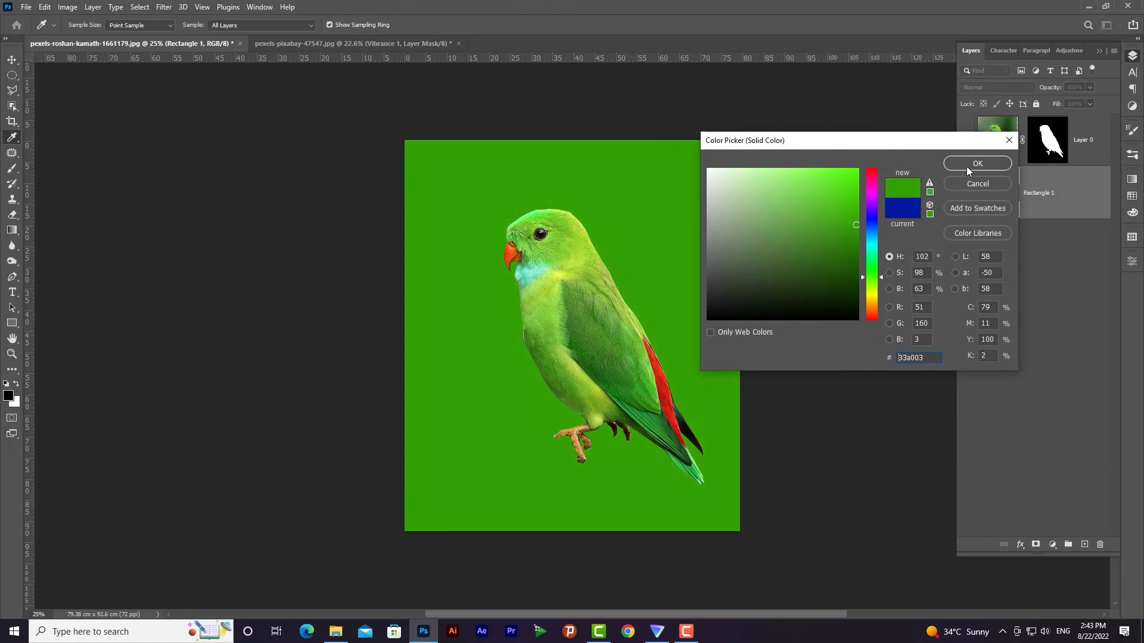
left_click(966, 168)
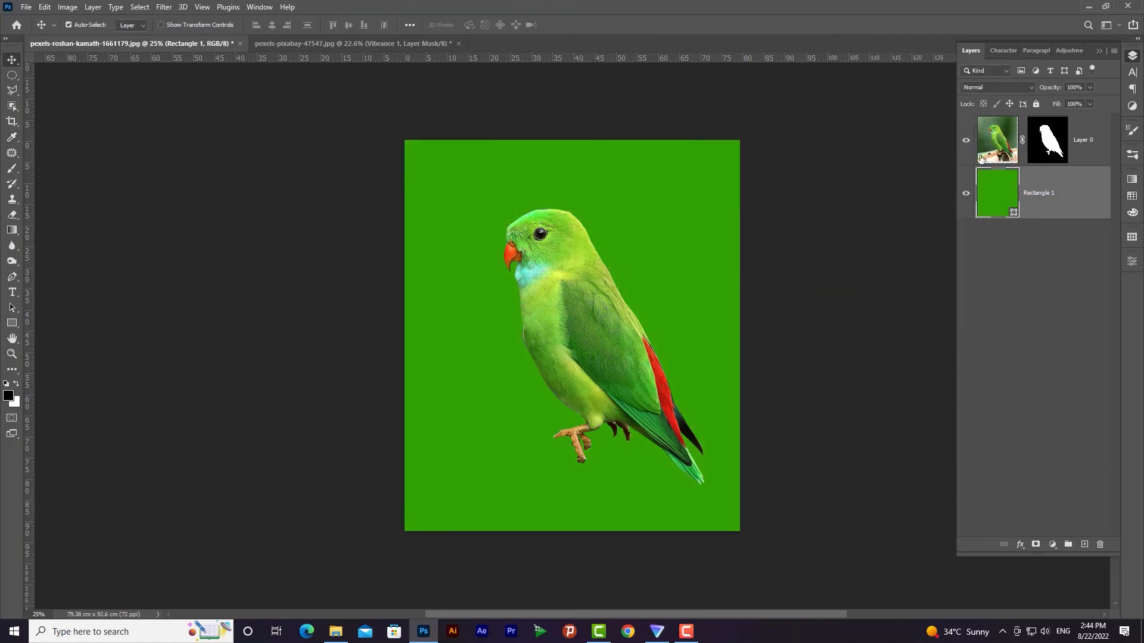
left_click(966, 195)
left_click(966, 193)
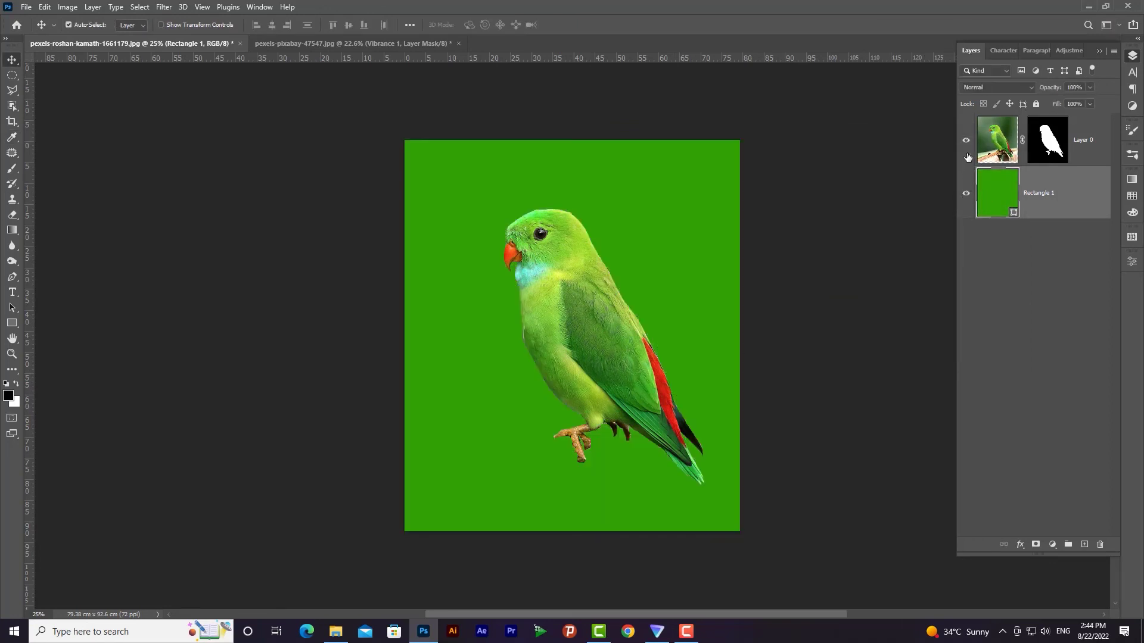
- Disable the parrot's layer mask and sample dark green #1c4014 from the photo's background as the rectangle's fill
left_click(1042, 146)
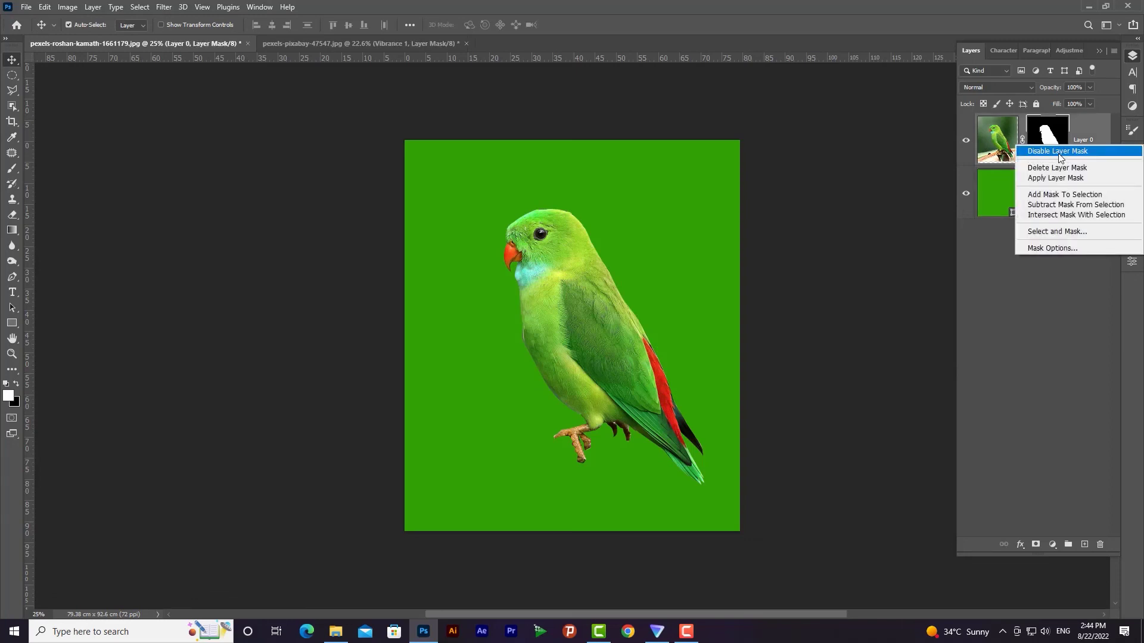
left_click(1061, 152)
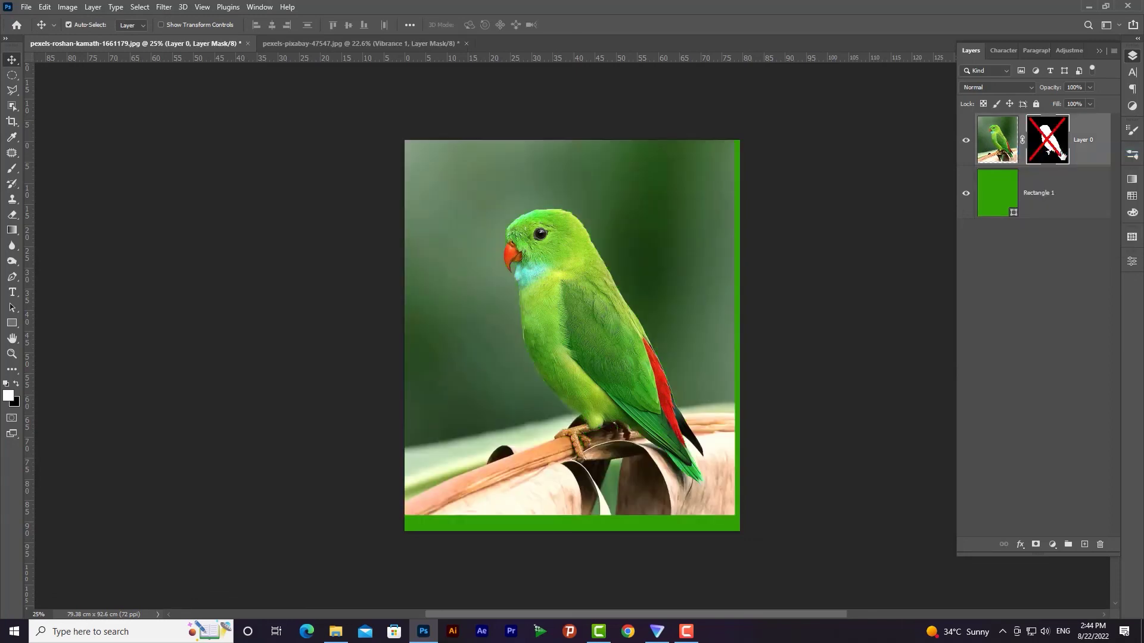
double_click(996, 190)
left_click(644, 230)
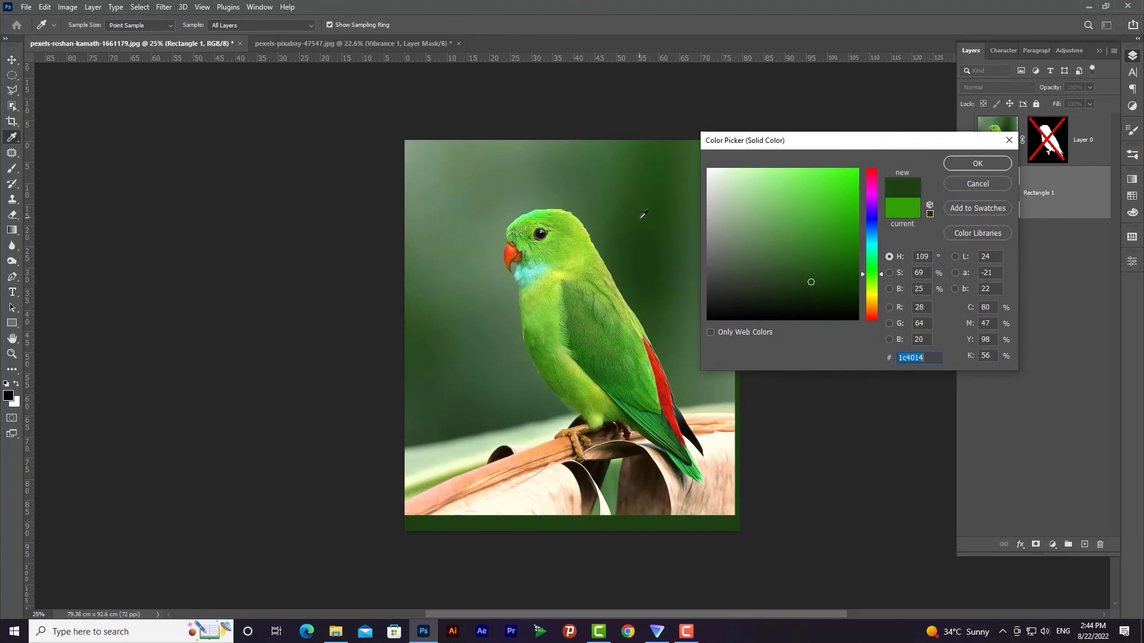
left_click(977, 164)
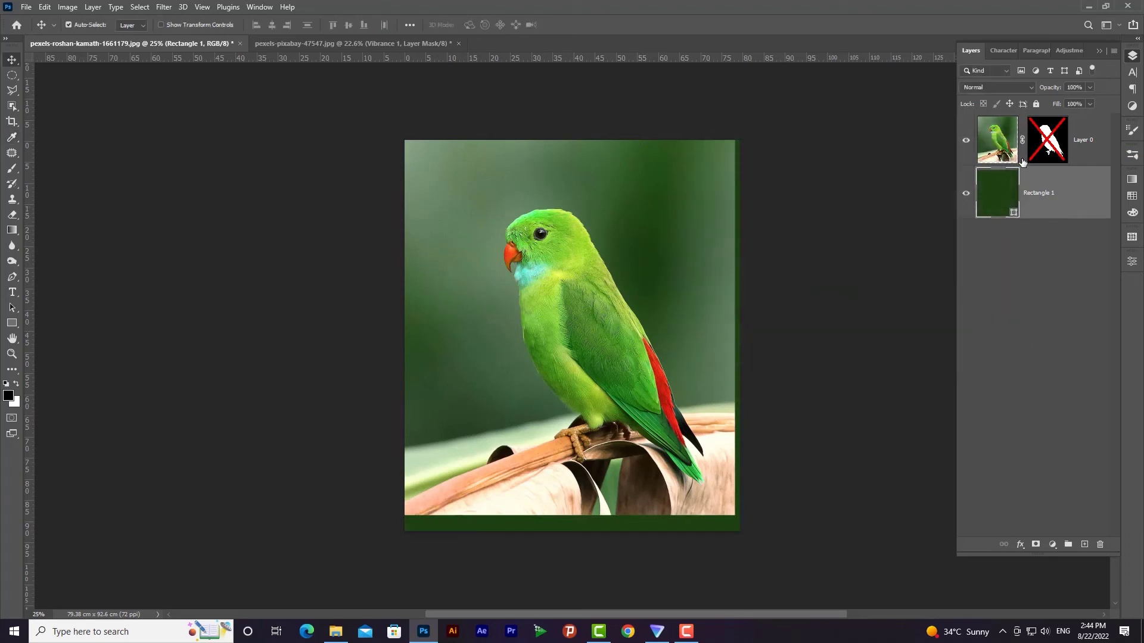
- Re-enable the parrot's layer mask and move the cut-out parrot slightly down and to the left
right_click(1049, 149)
left_click(1039, 156)
mouse_move(594, 358)
left_mouse_down()
mouse_move(588, 345)
mouse_move(585, 370)
left_mouse_up()
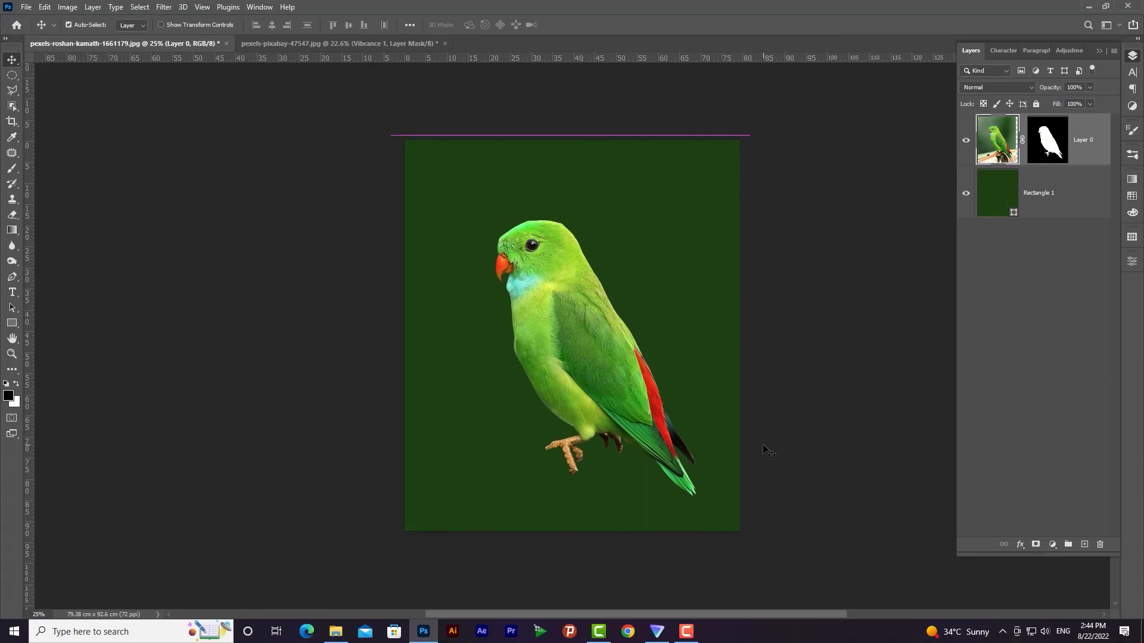